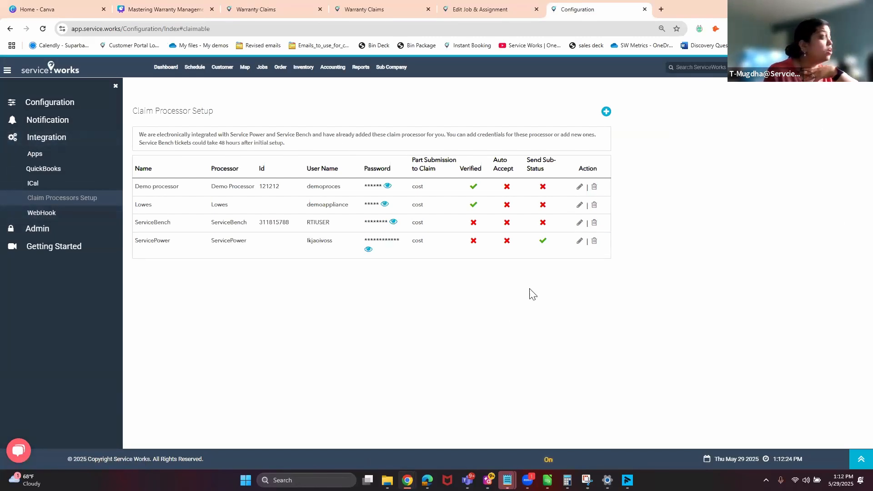
Check the claim processor types in a new form, close it, and edit ServicePower's settings instead.
click(606, 112)
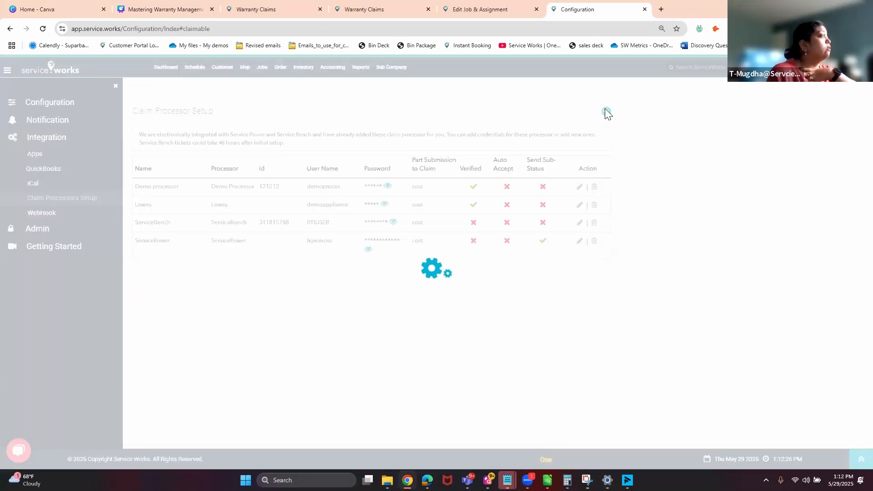
click(393, 109)
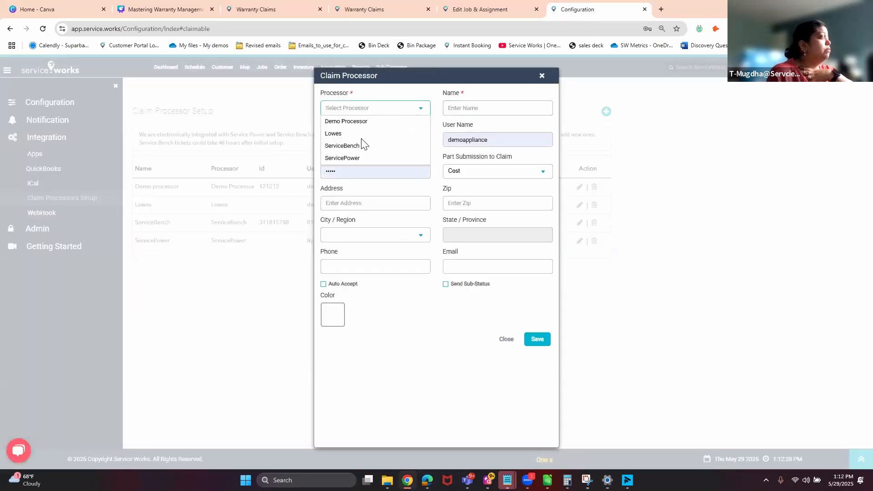
click(542, 76)
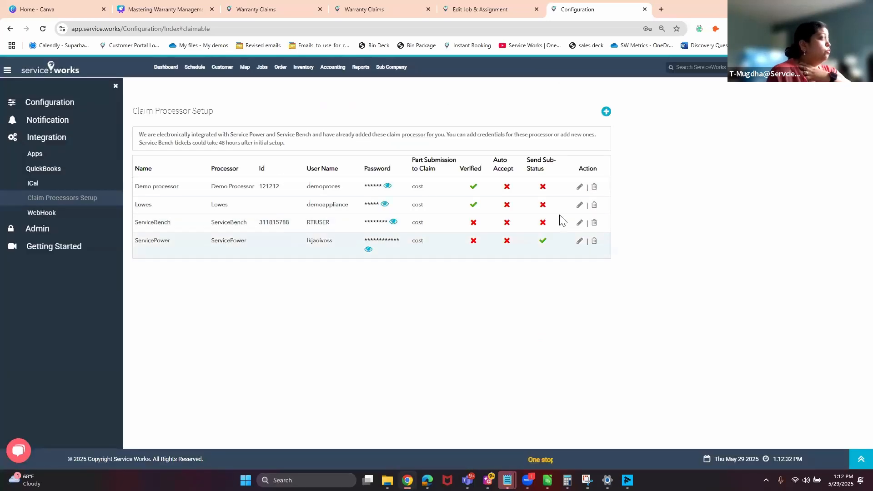
click(580, 241)
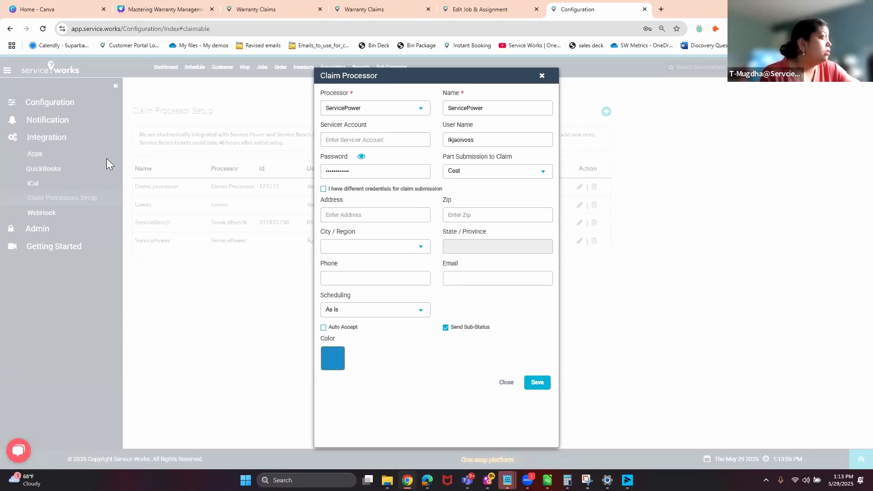
click(323, 188)
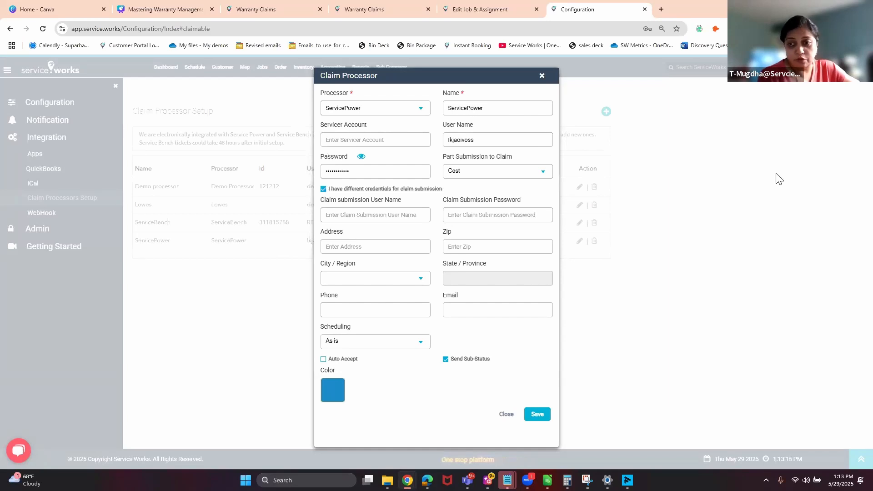
click(324, 189)
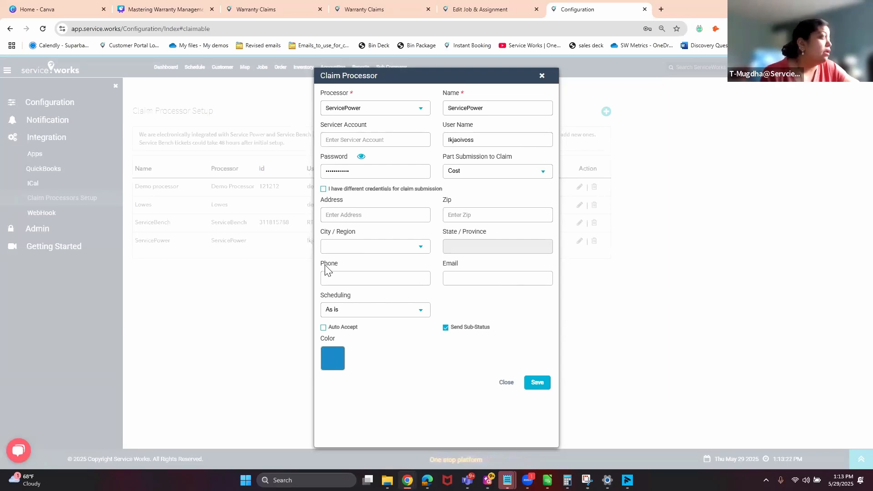
click(362, 310)
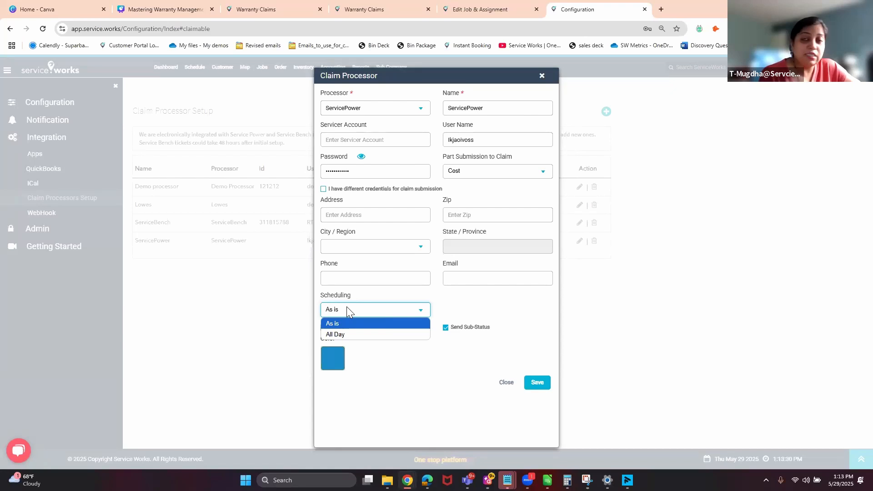
click(298, 311)
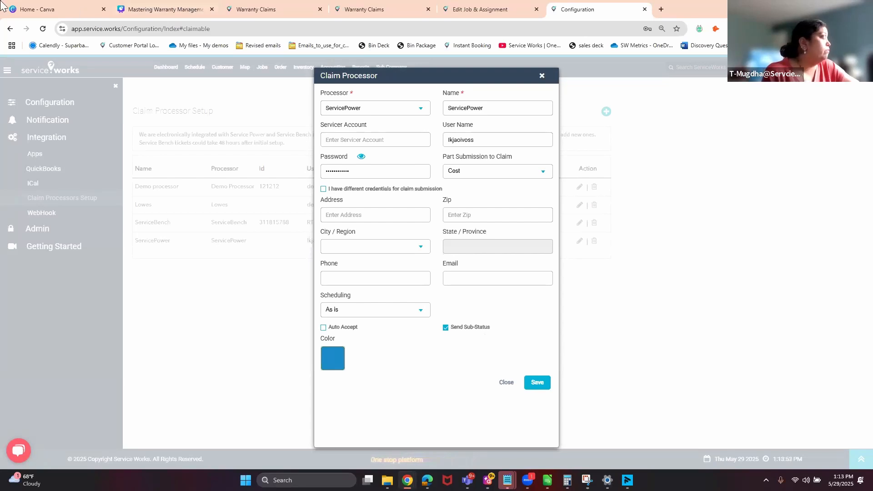
Show page 3, the job-to-claim workflow slide, in Canva, then return to Service Works.
click(186, 8)
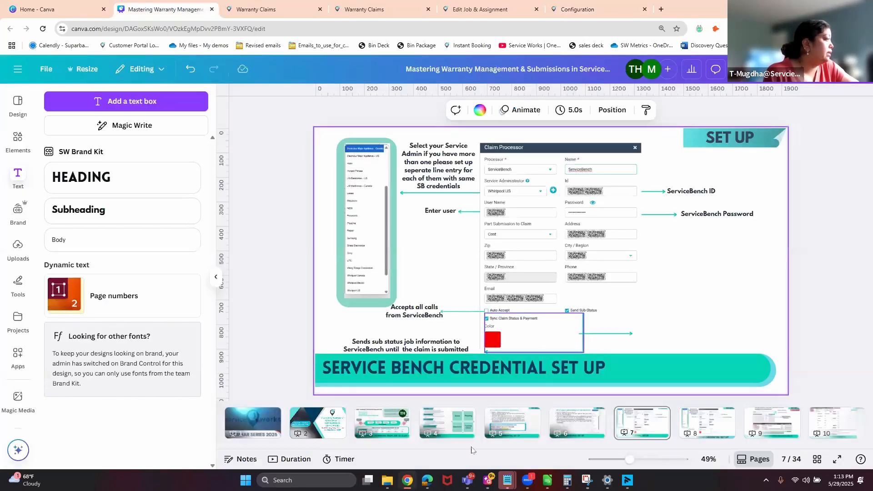
click(382, 422)
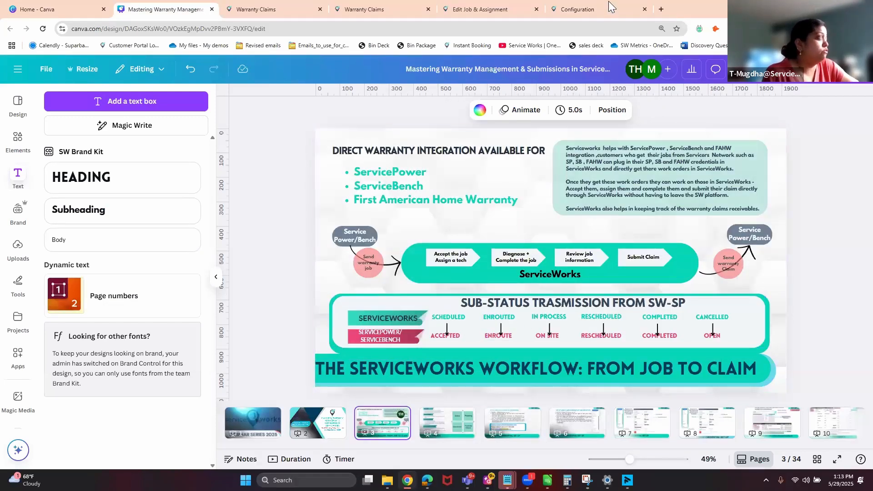
mouse_move(612, 6)
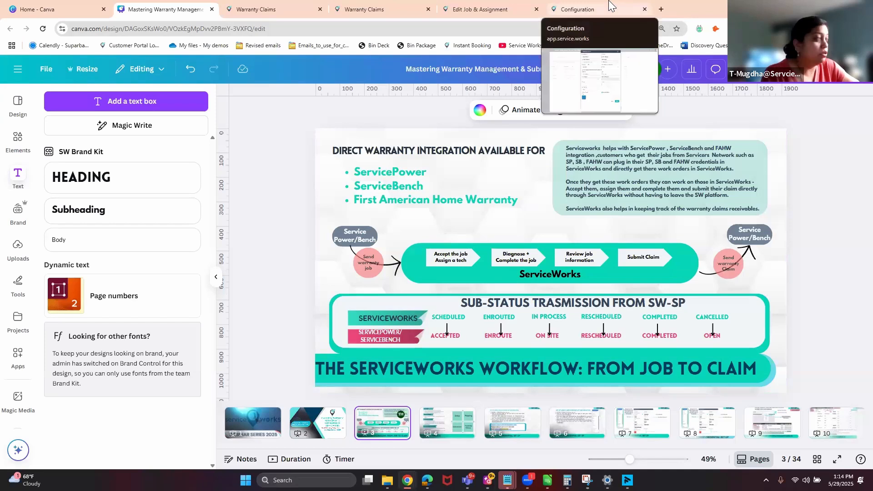
click(611, 6)
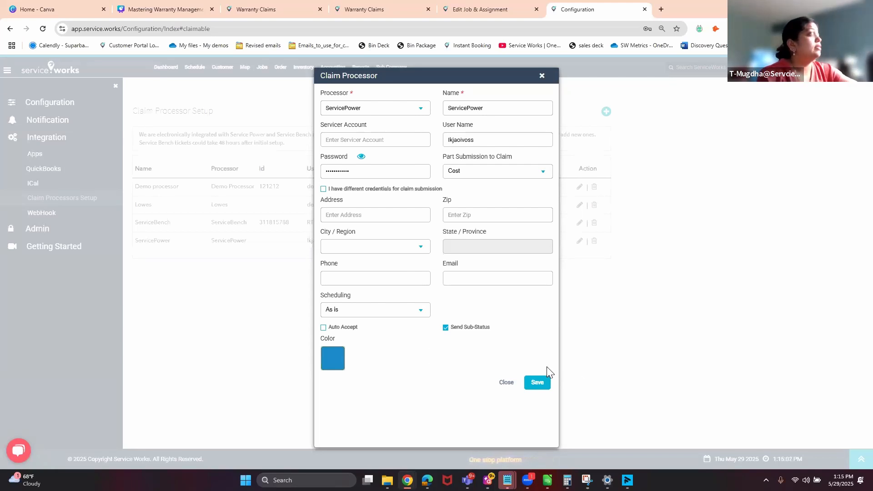
Close the ServicePower claim processor form, returning to the Claim Processor Setup list.
click(506, 383)
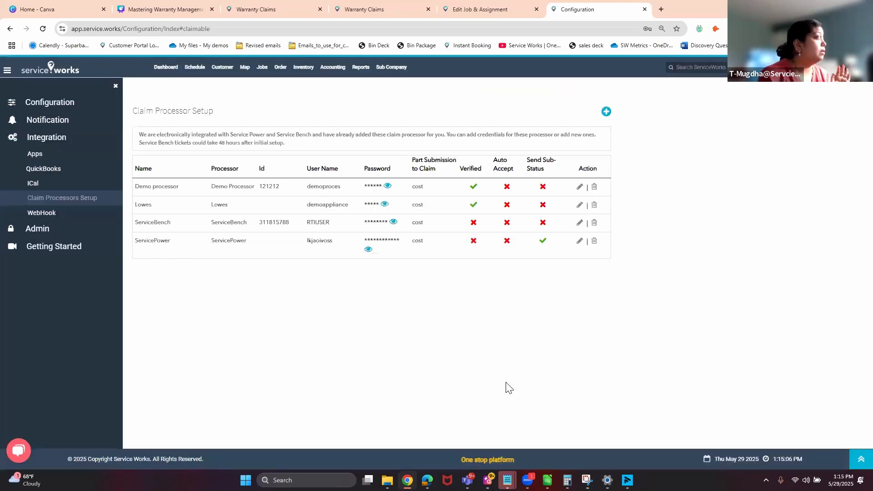
click(580, 224)
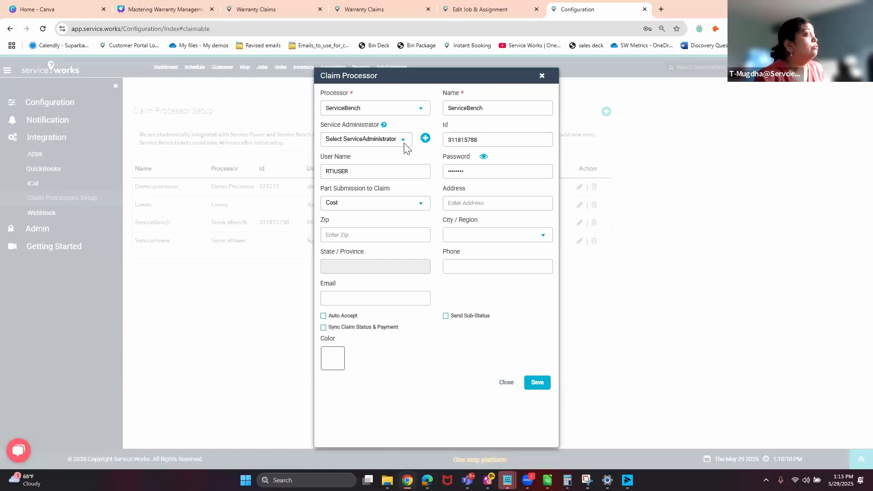
click(405, 143)
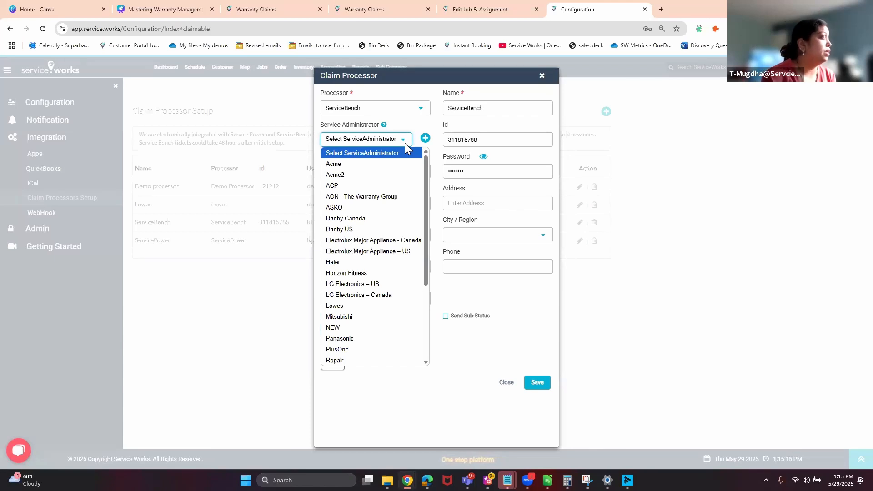
click(388, 229)
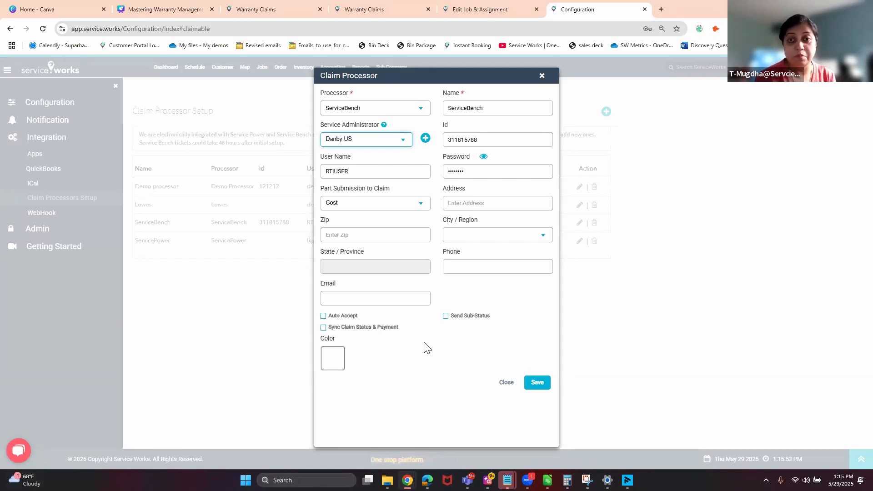
click(407, 143)
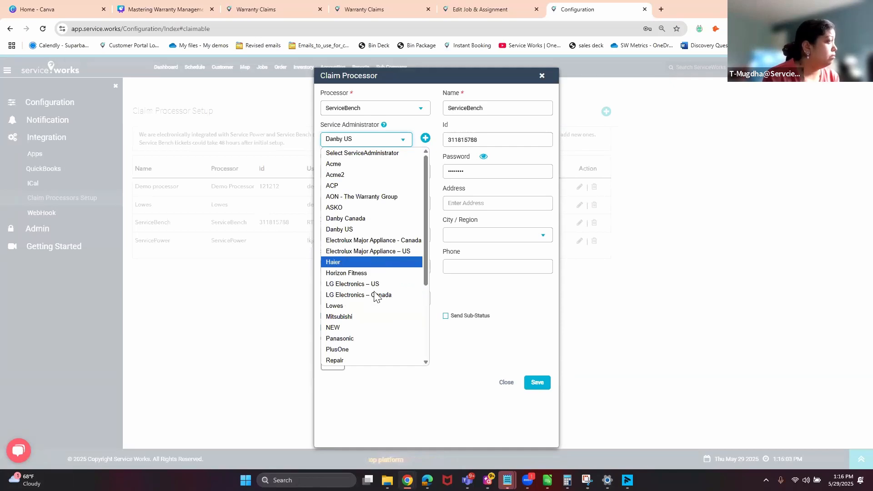
scroll(376, 334, down, 1)
scroll(376, 334, down, 2)
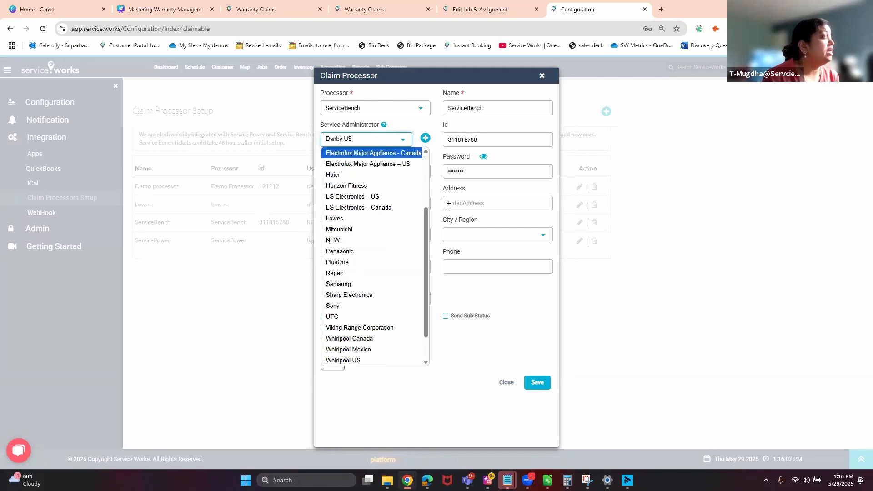
click(503, 386)
Close the ServiceBench settings and start a new ServiceBench processor with Danby Canada as administrator.
click(506, 383)
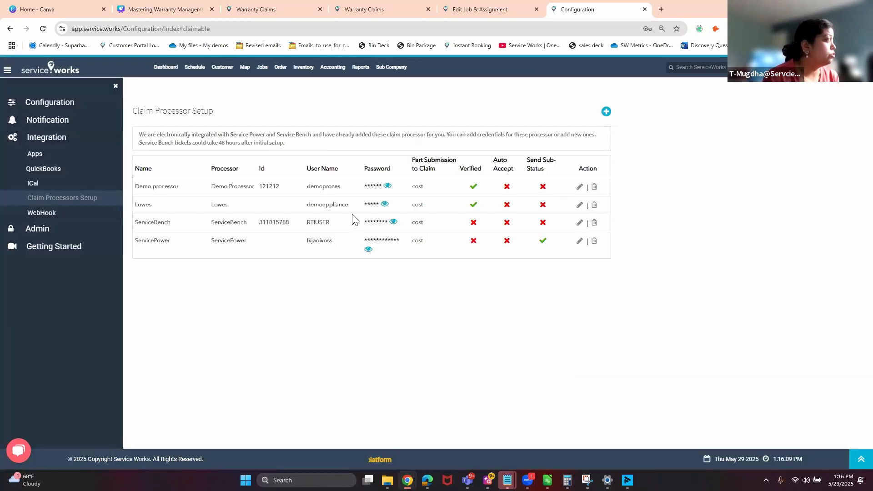
click(606, 111)
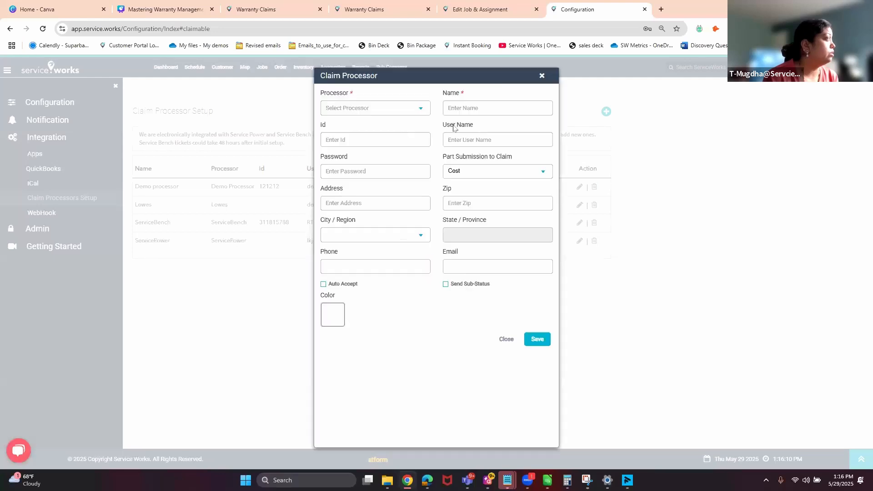
click(376, 108)
click(376, 147)
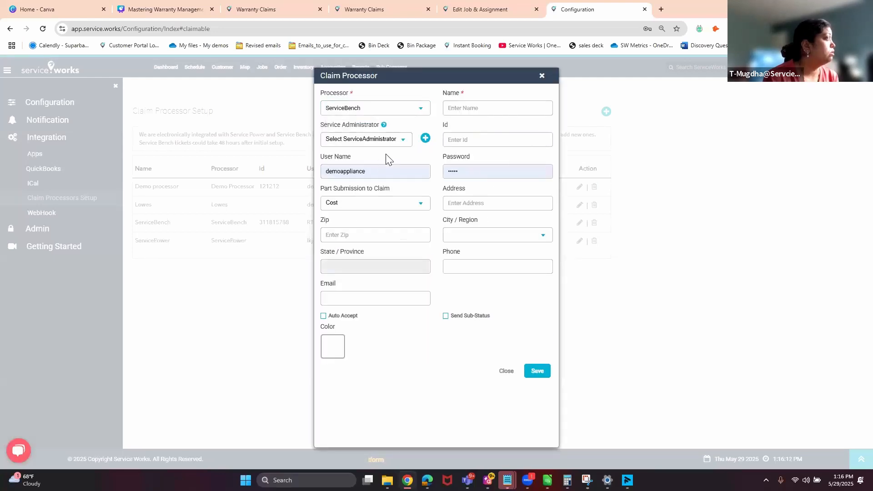
click(395, 141)
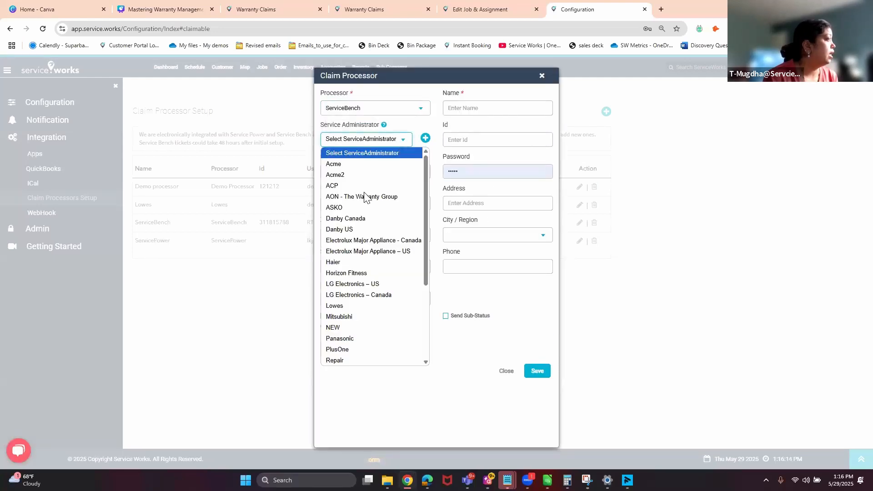
click(364, 217)
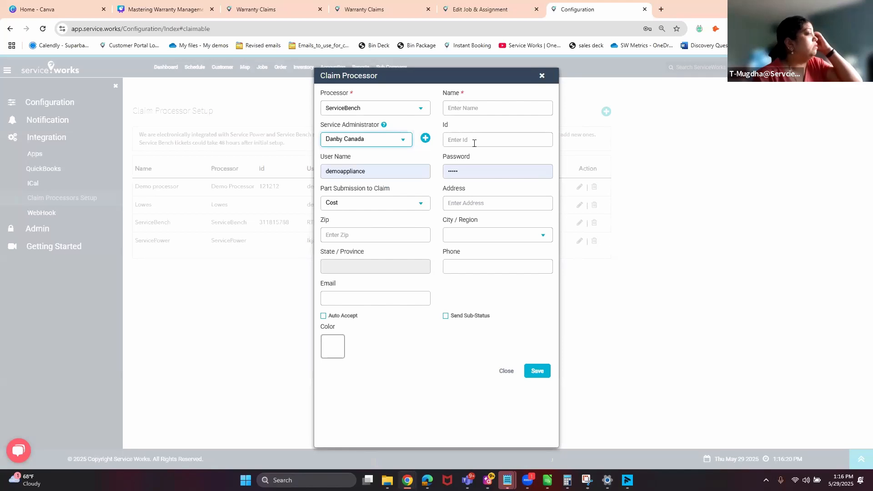
Replace the autofilled user name, set processor Id 24234, and save the processor.
double_click(385, 169)
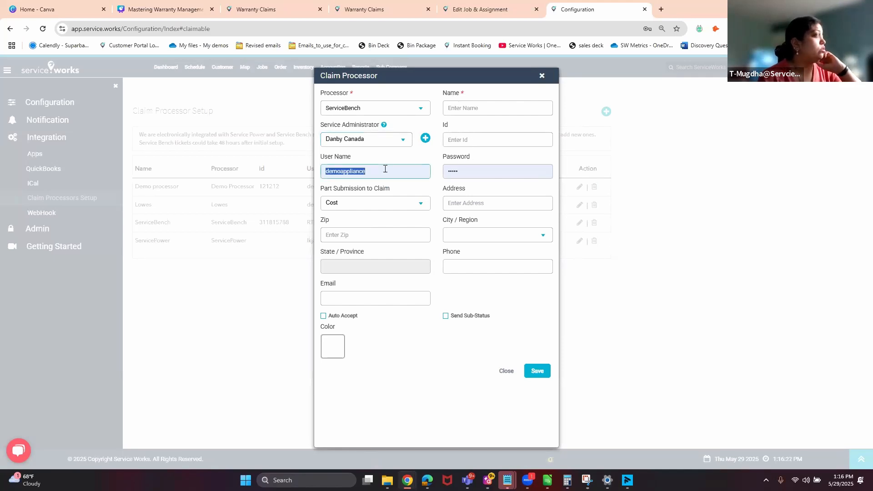
text(user)
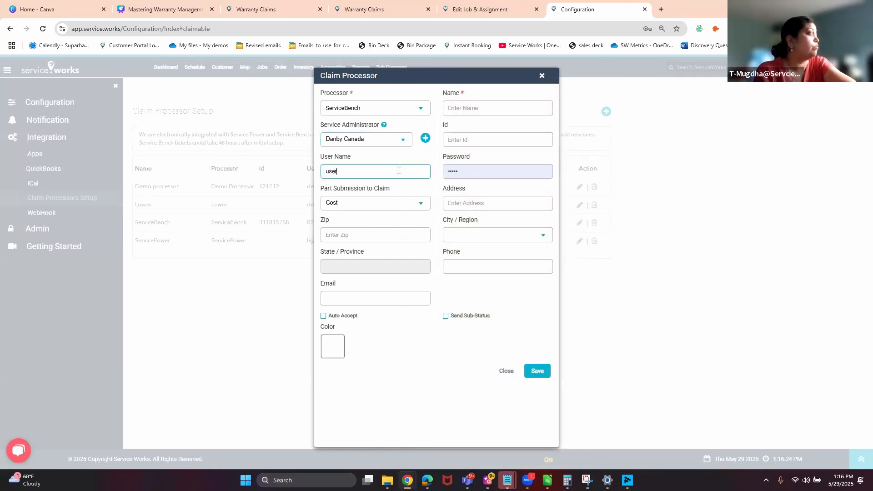
click(488, 139)
text(24234)
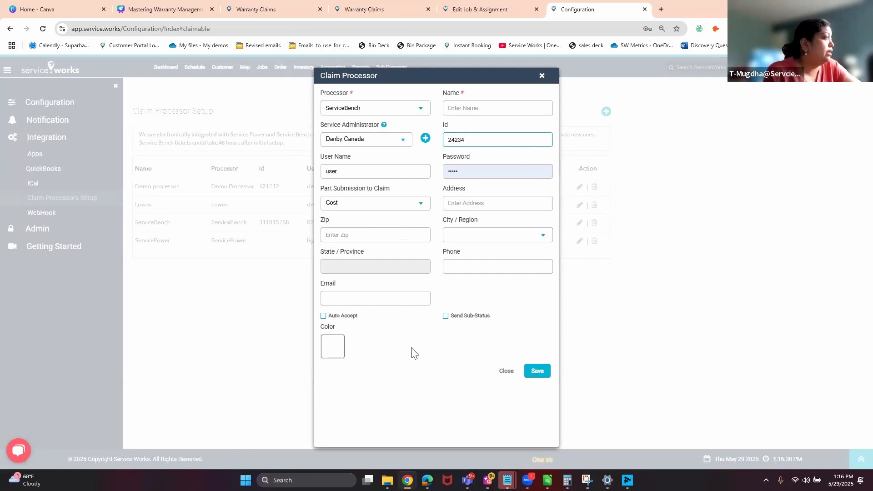
click(528, 376)
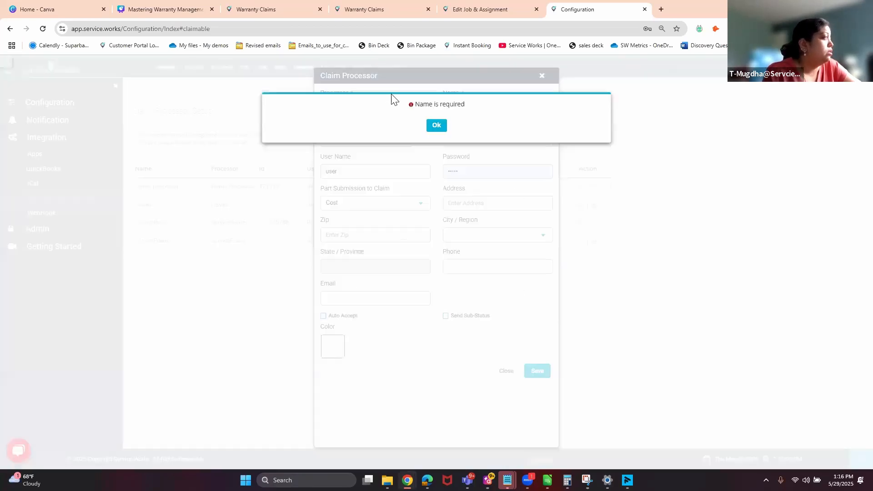
Fill in the missing name, save again, then dismiss the login-failed alert and Chrome's password prompt.
click(436, 127)
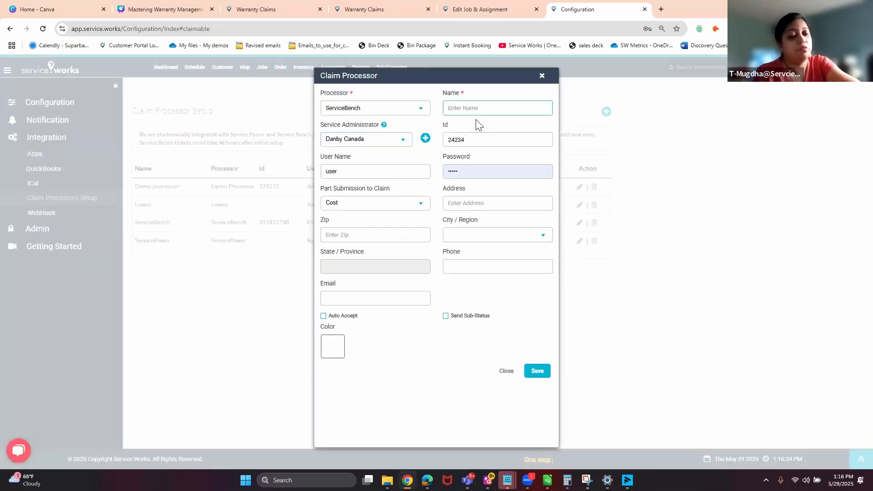
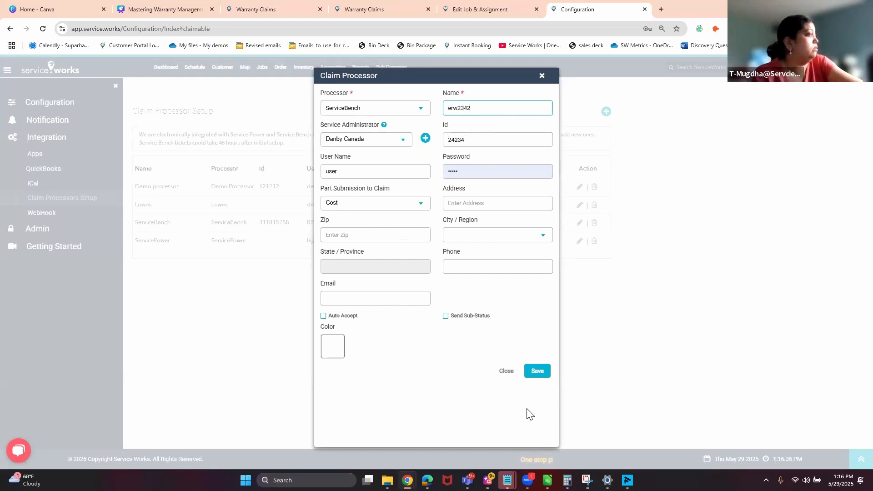
click(539, 374)
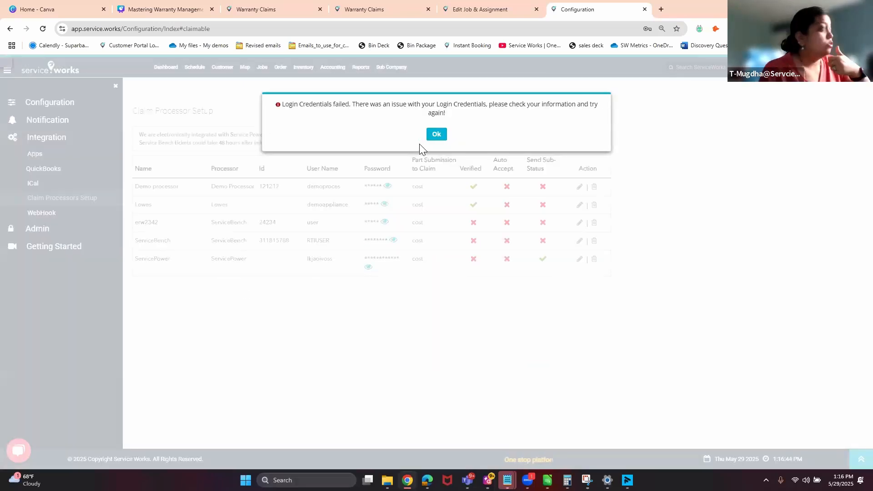
click(439, 134)
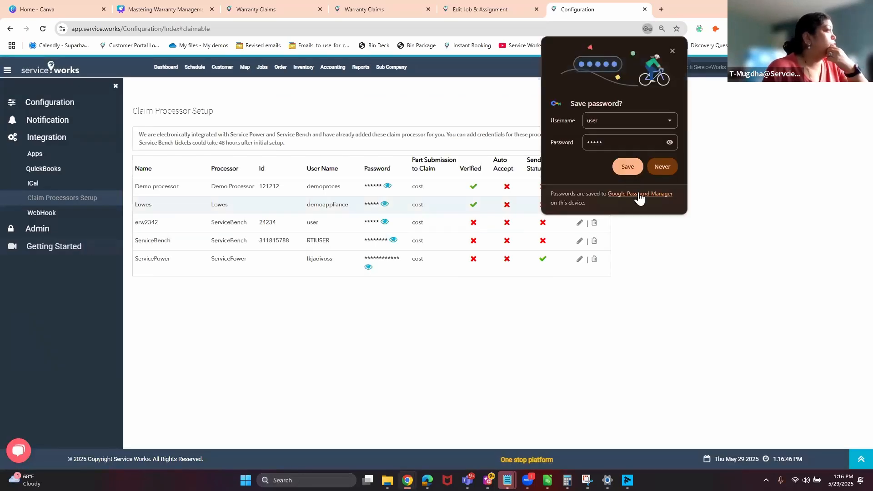
click(665, 167)
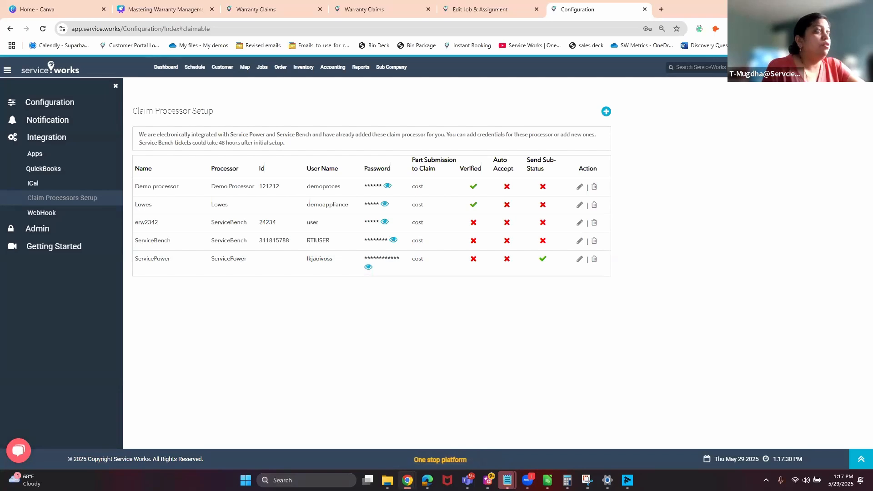
click(770, 67)
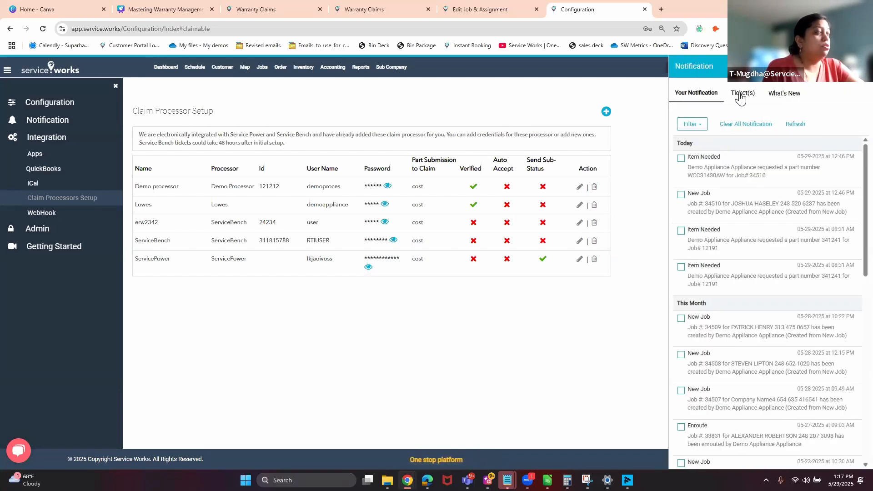
click(741, 94)
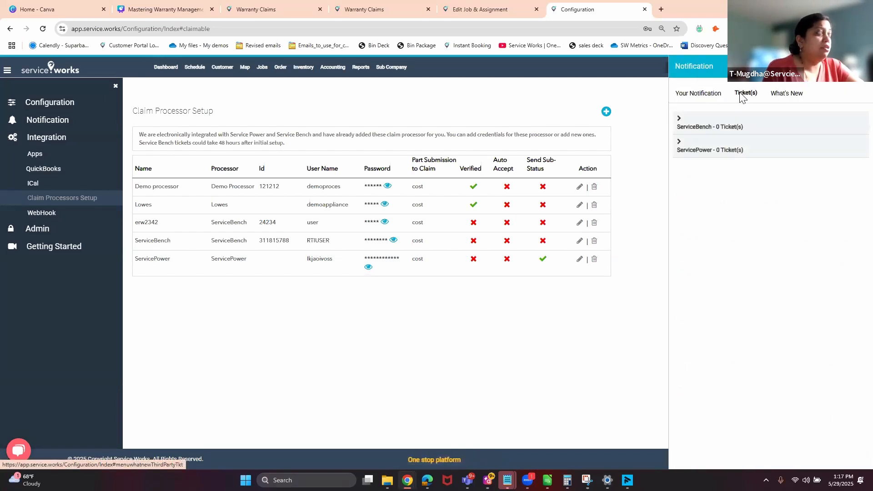
click(752, 150)
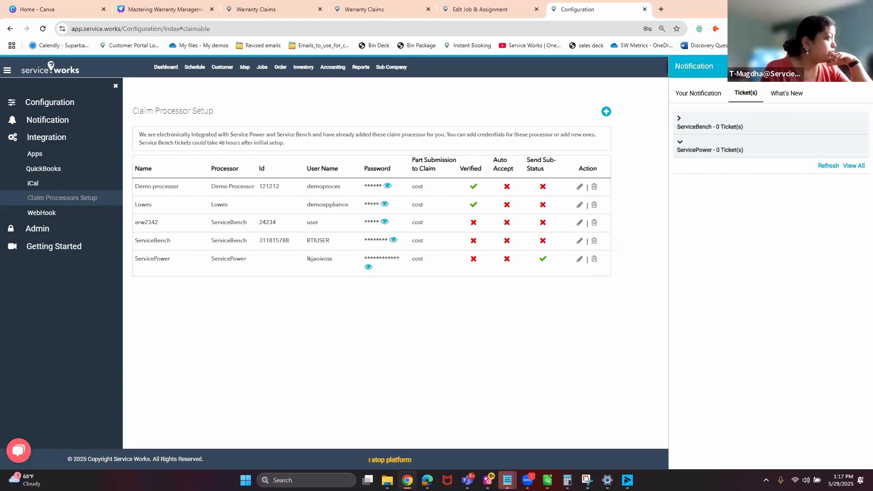
click(860, 67)
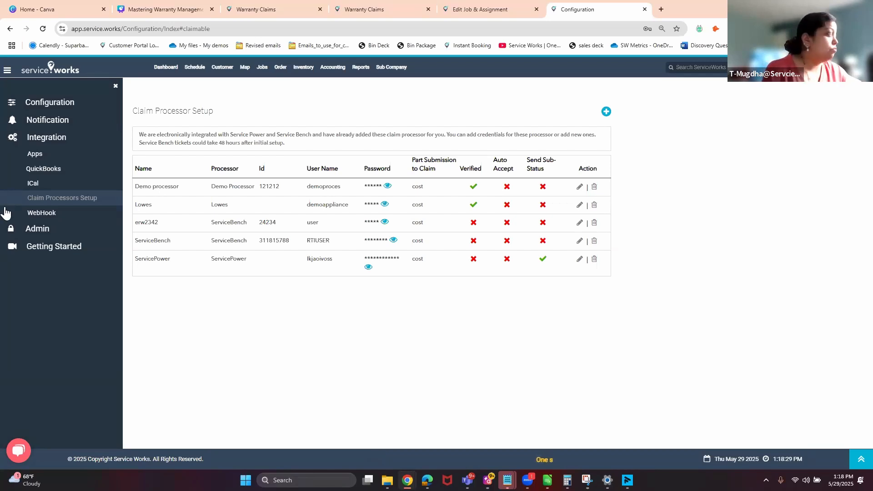
Go to Configuration > Inventory Settings > Manufacturer and open the Amana record for editing.
click(45, 106)
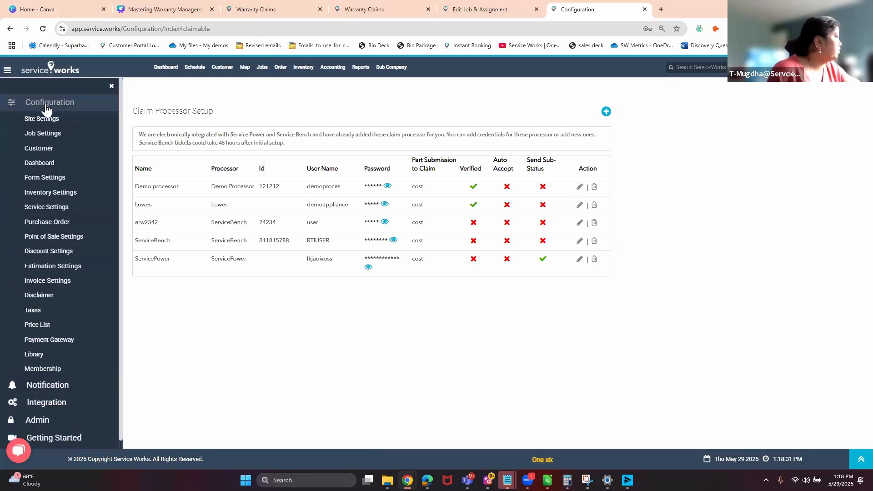
click(50, 194)
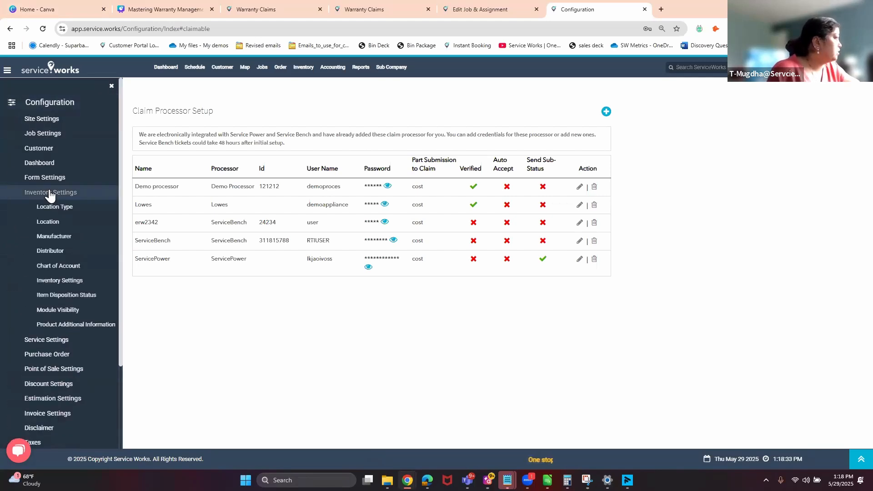
click(52, 237)
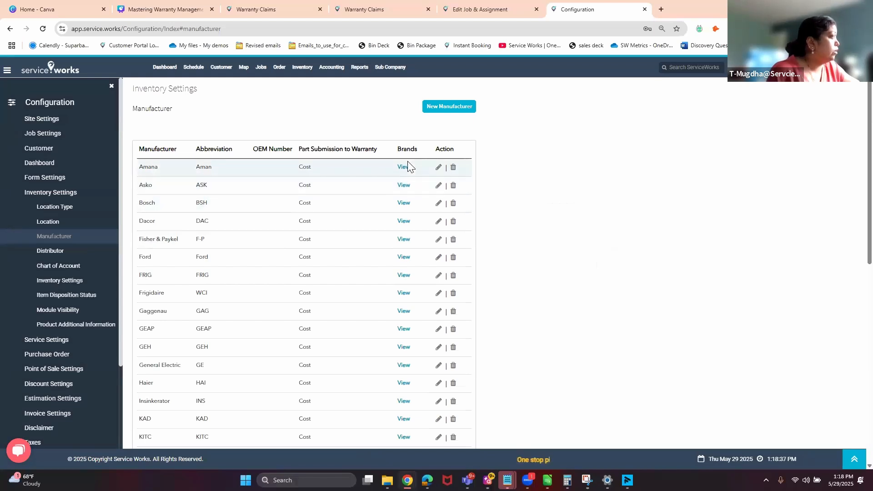
click(439, 169)
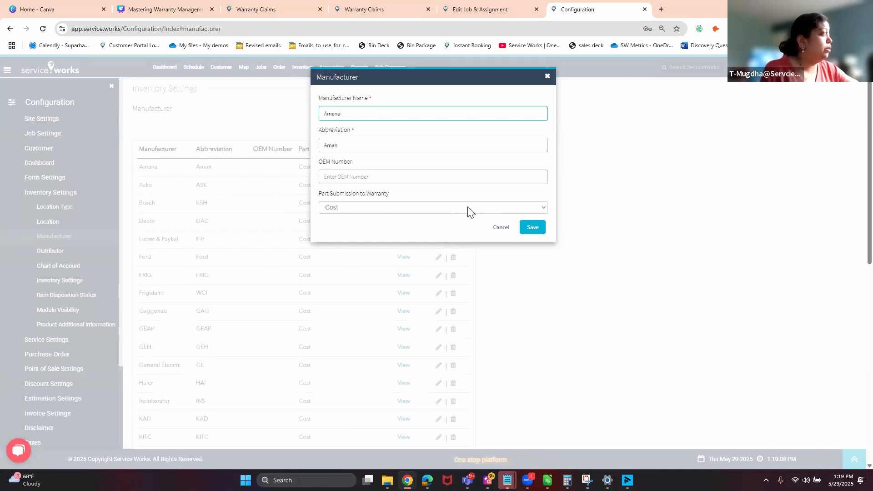
Give Amana the OEM number 12345 and save it.
click(354, 208)
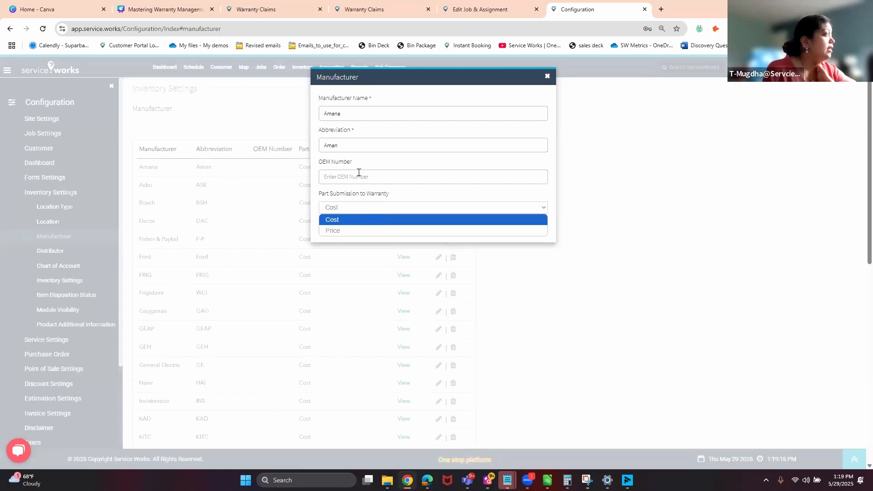
click(366, 176)
text(12345)
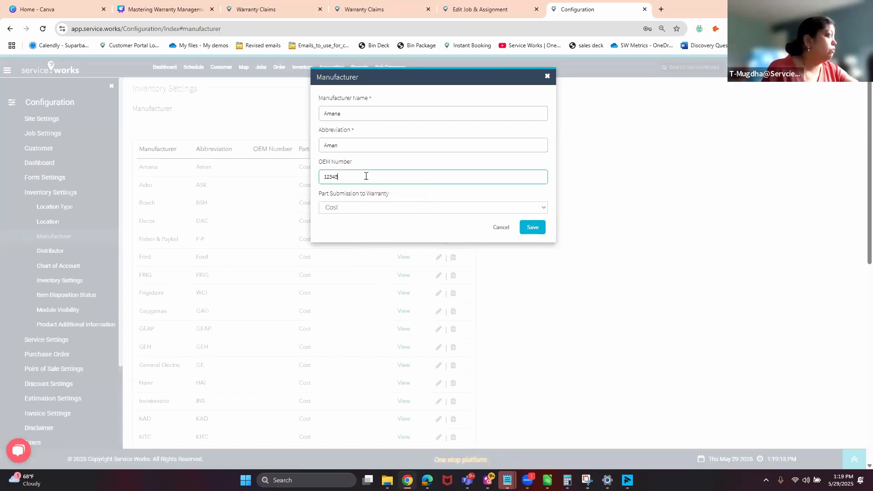
click(533, 228)
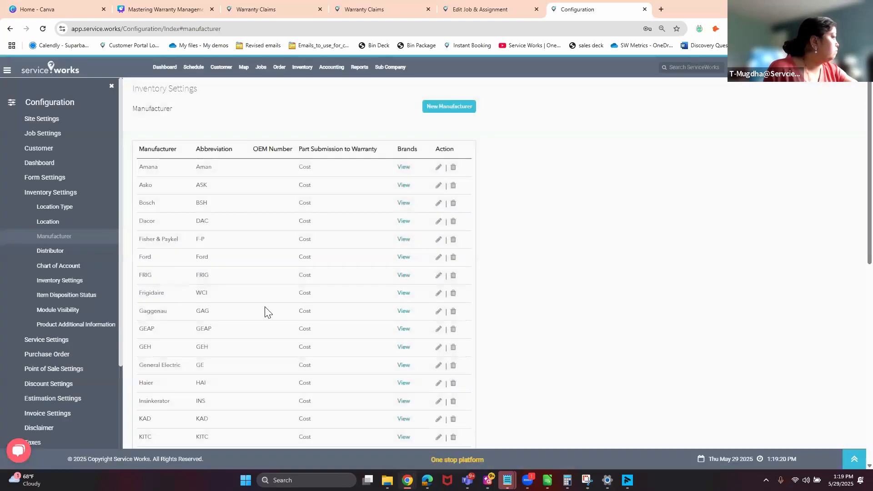
Open the Bosch manufacturer record and save it with OEM number 25869.
scroll(265, 311, down, 3)
scroll(265, 312, up, 2)
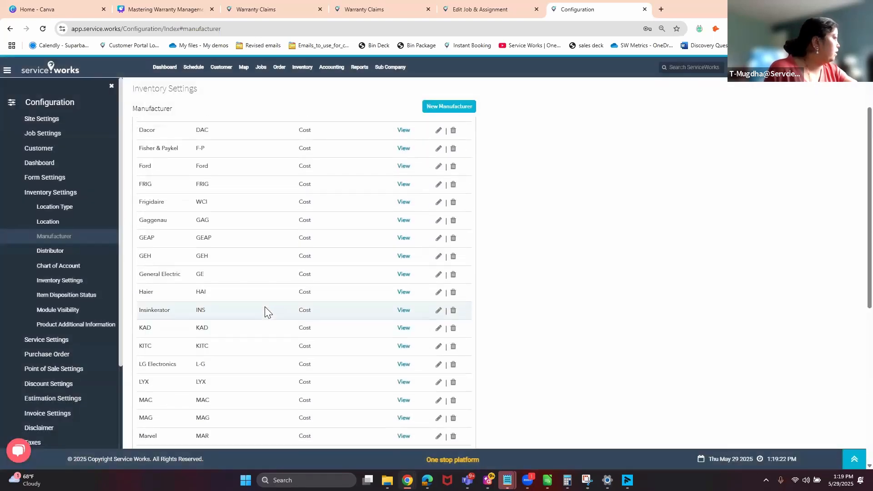
scroll(264, 305, down, 6)
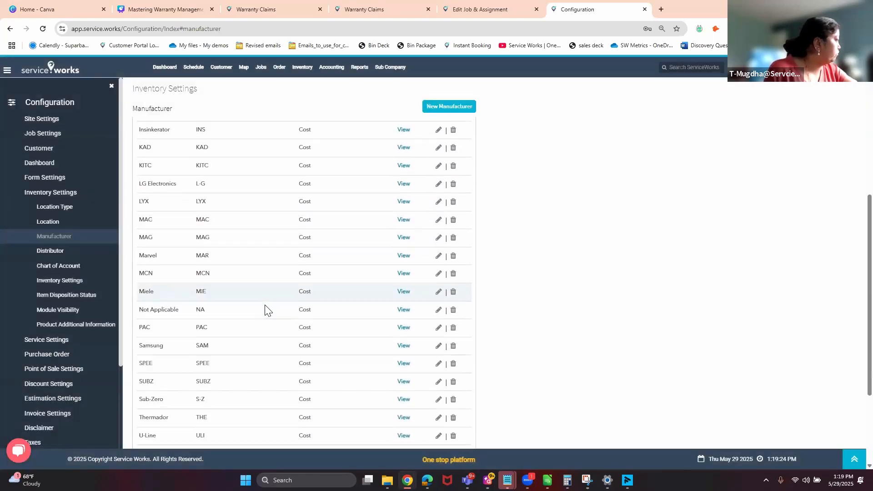
scroll(265, 311, up, 6)
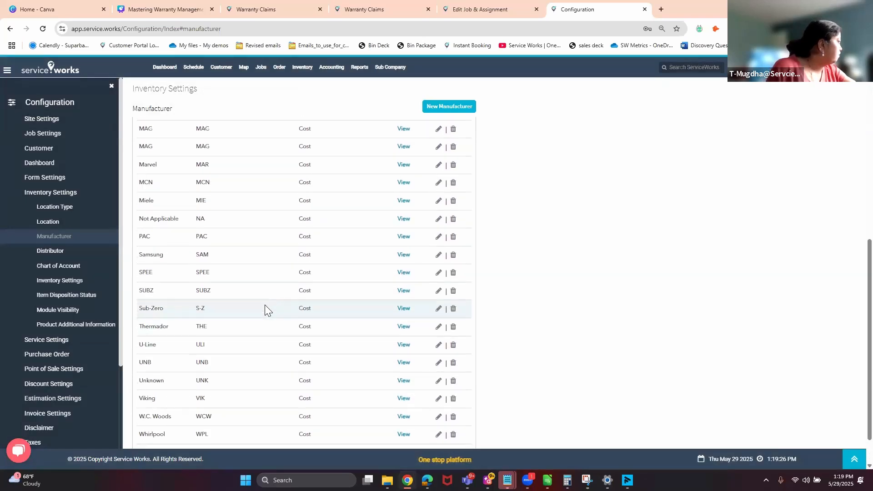
scroll(265, 310, up, 3)
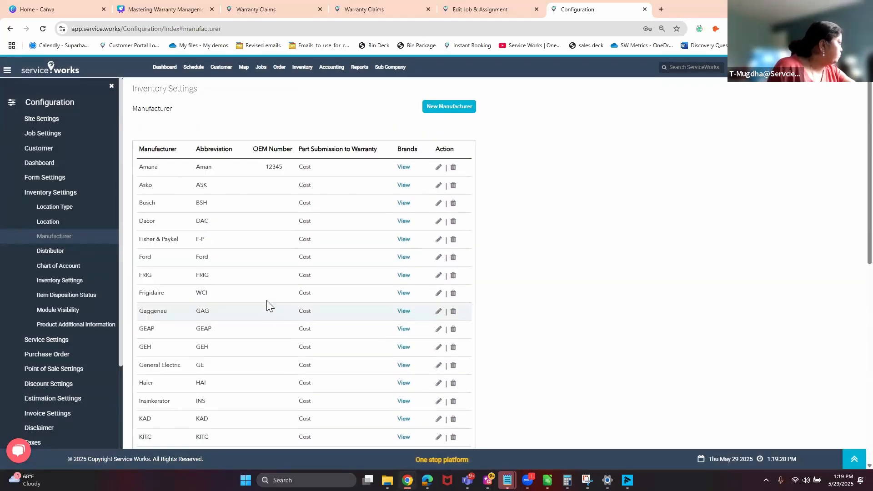
click(403, 202)
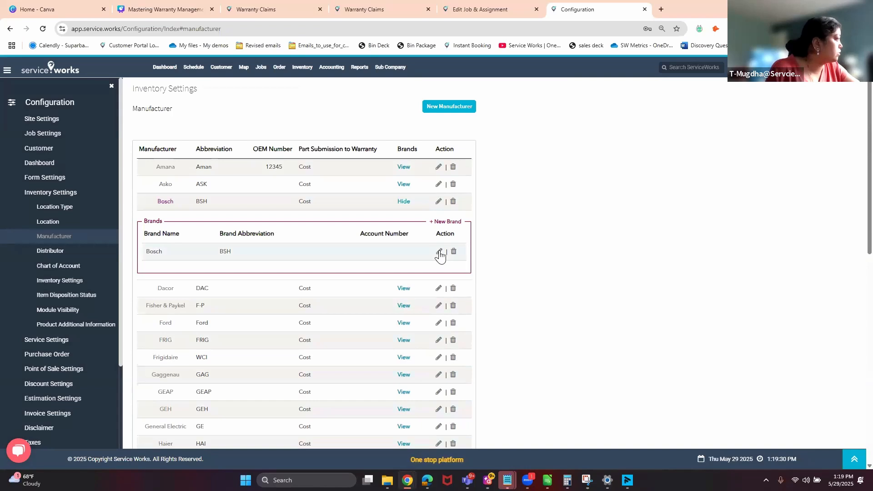
click(437, 201)
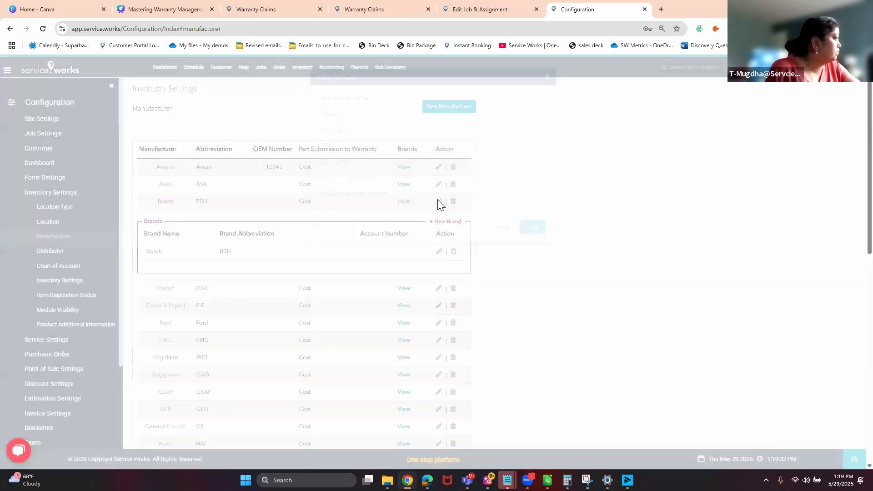
click(375, 178)
text(25869)
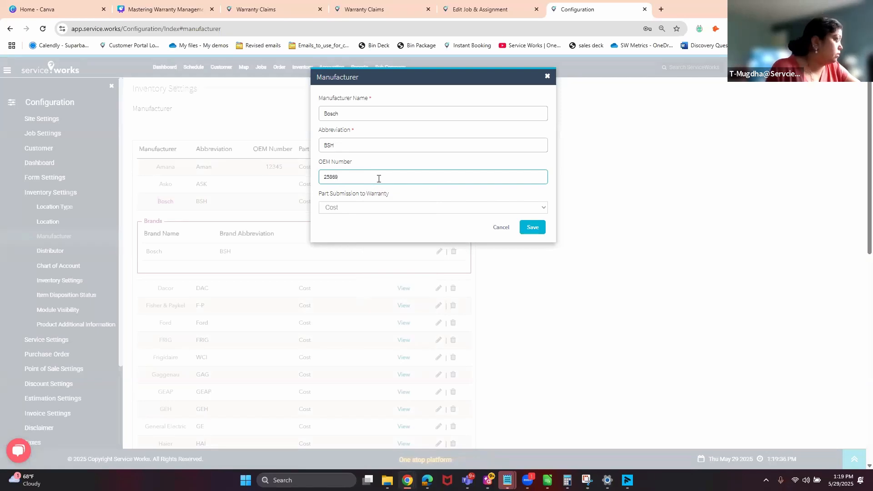
click(527, 226)
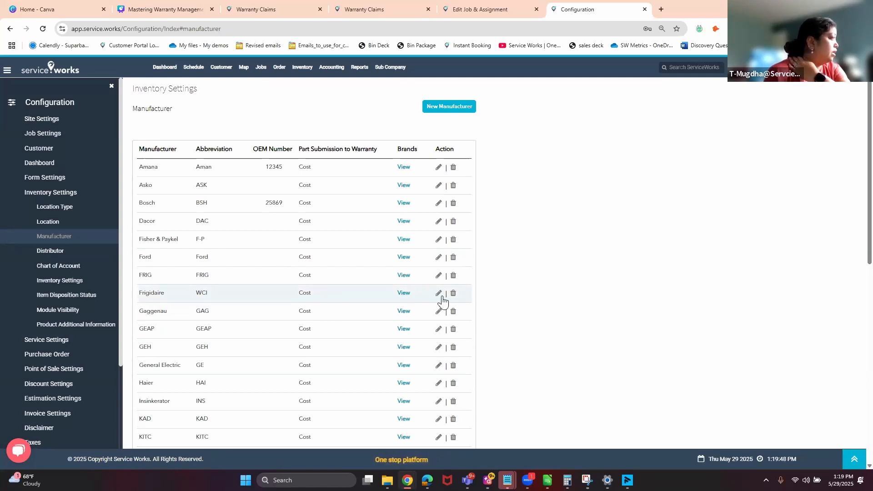
List Frigidaire's brands, open one brand's details, and cancel without changes.
click(403, 294)
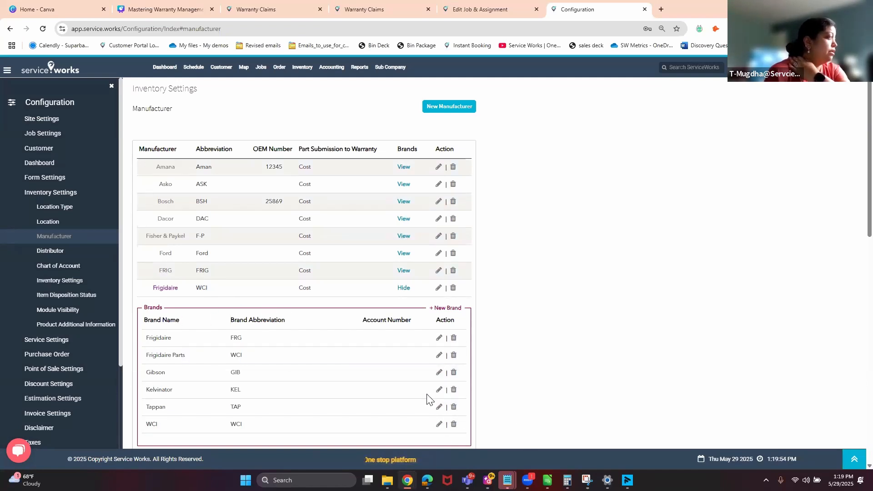
click(440, 338)
click(495, 160)
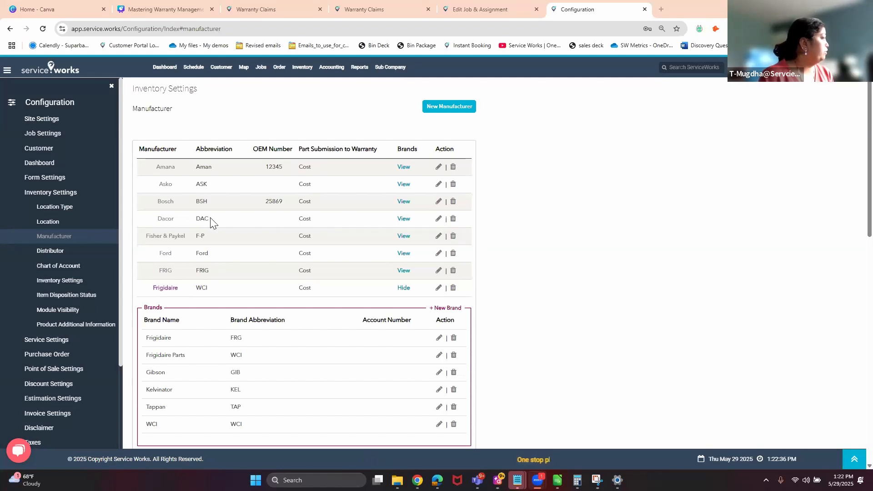
Open the Marcone distributor's manufacturer account mapping.
click(51, 254)
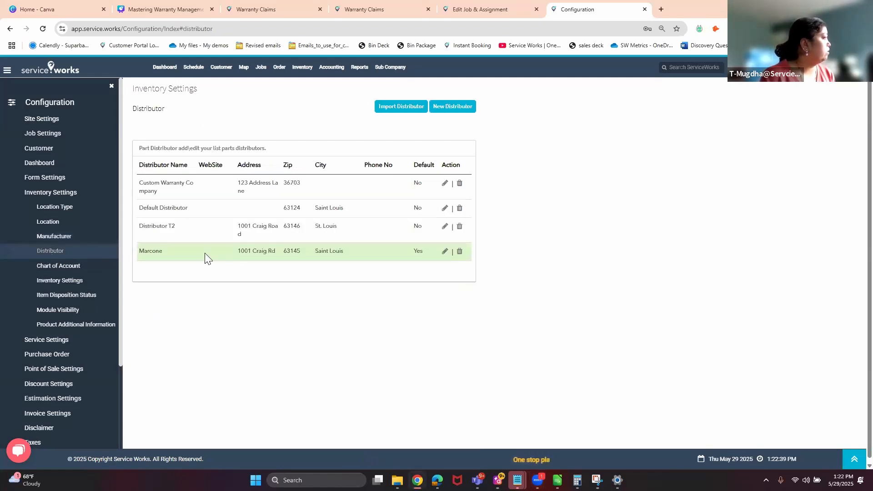
click(445, 253)
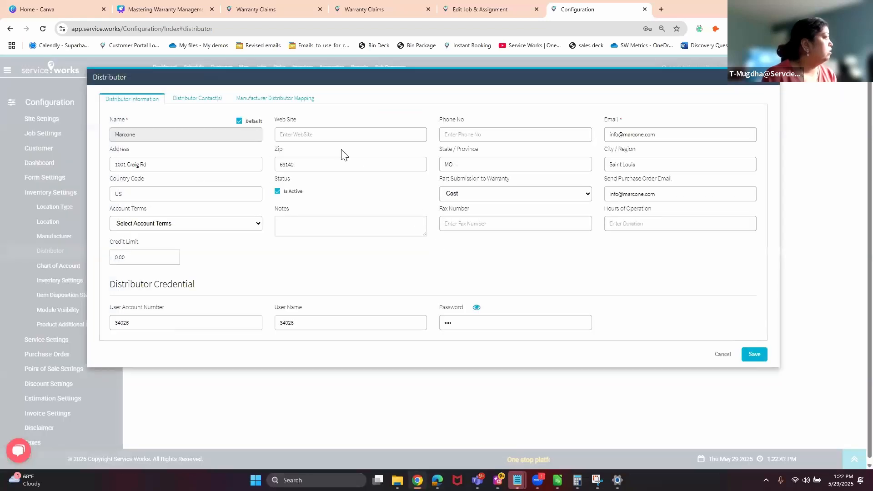
click(283, 101)
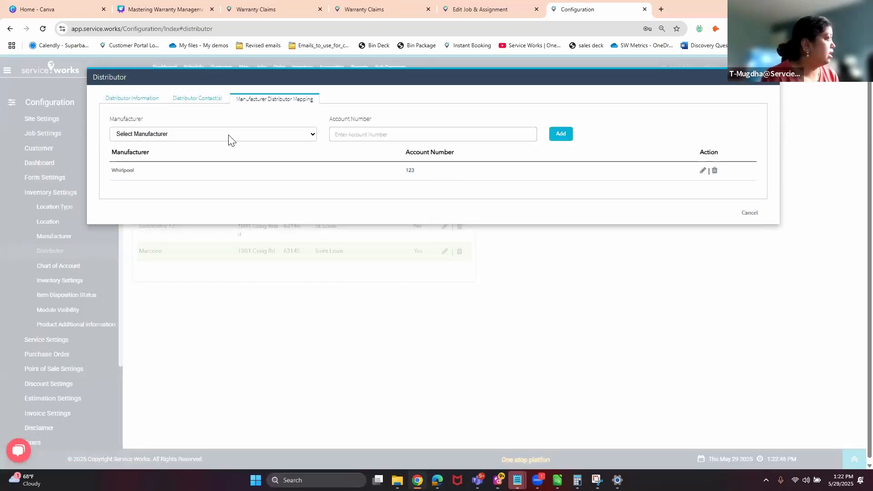
Map Bosch with account number 123, decline saving the address, and switch to Canva.
click(211, 135)
click(171, 181)
click(374, 134)
text(123)
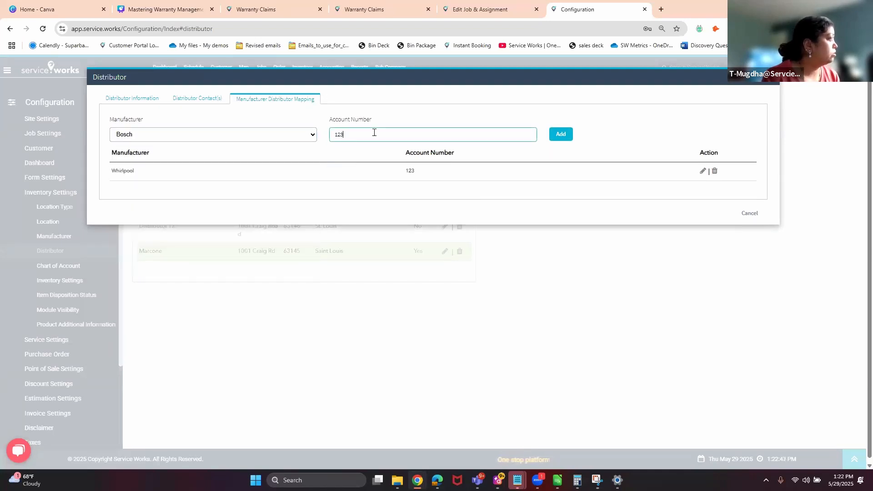
click(564, 137)
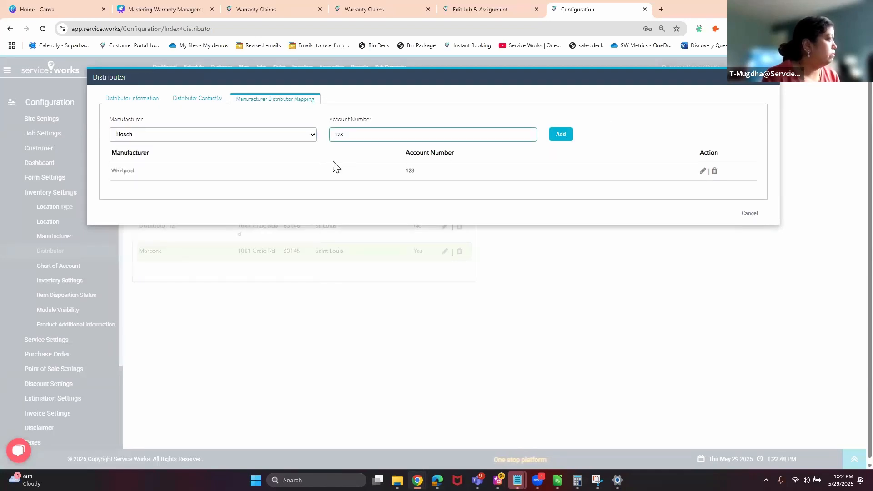
click(432, 126)
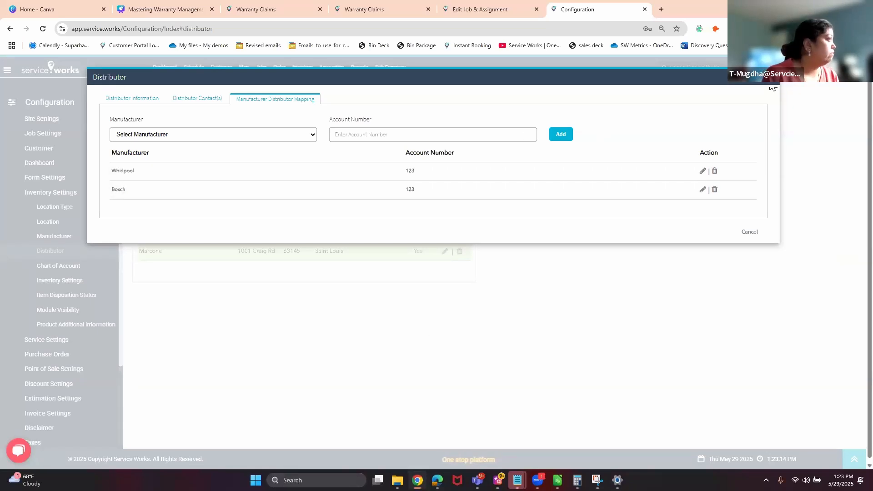
click(659, 176)
click(185, 6)
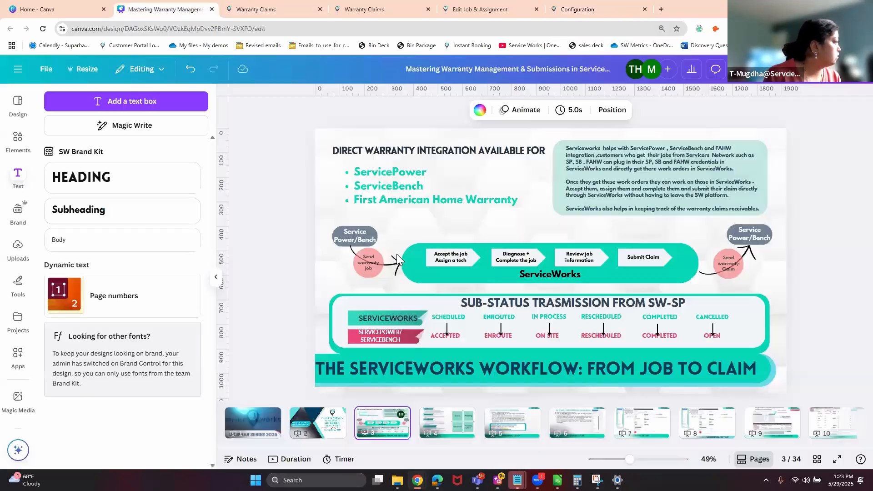
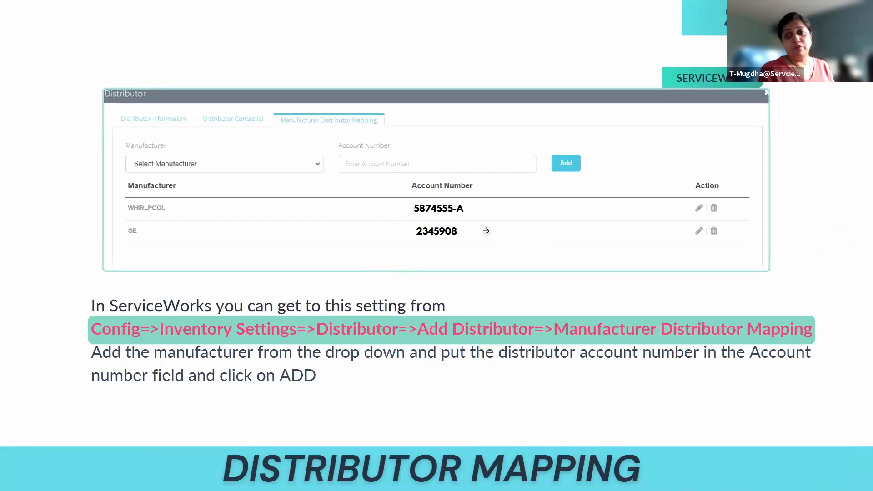
Advance the deck from Distributor Mapping to the ServicePower Ticket Breakdown slide.
click(842, 235)
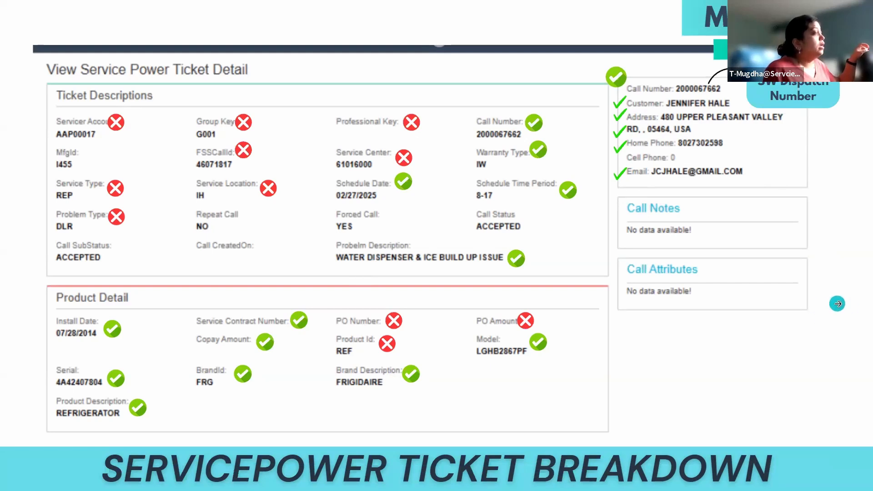
Step through the field-mapping slides to the warranty claims demo video slide.
click(836, 304)
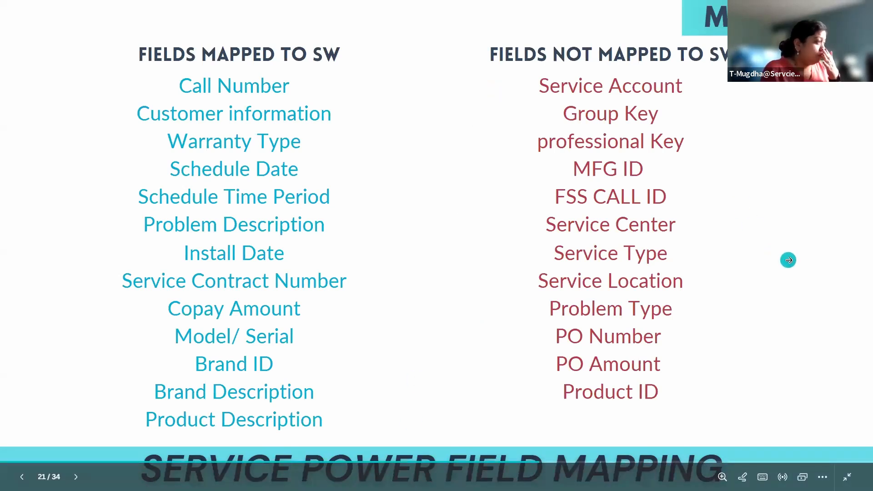
click(788, 260)
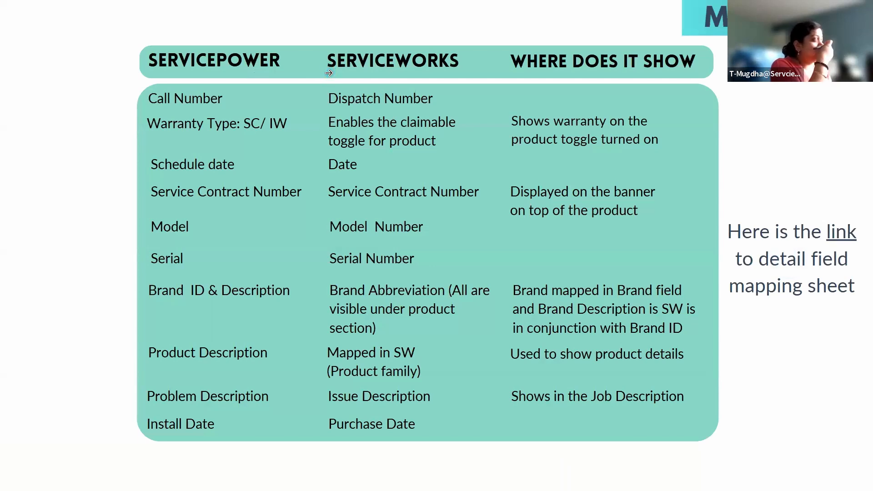
click(464, 98)
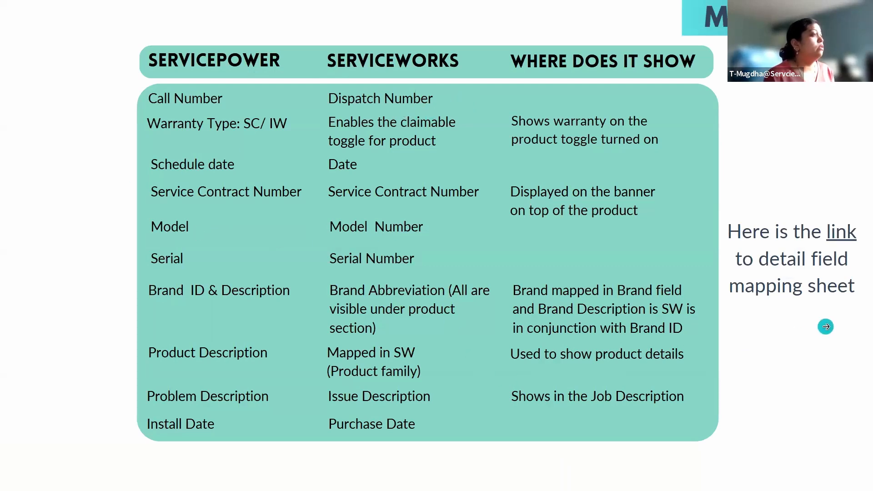
click(825, 327)
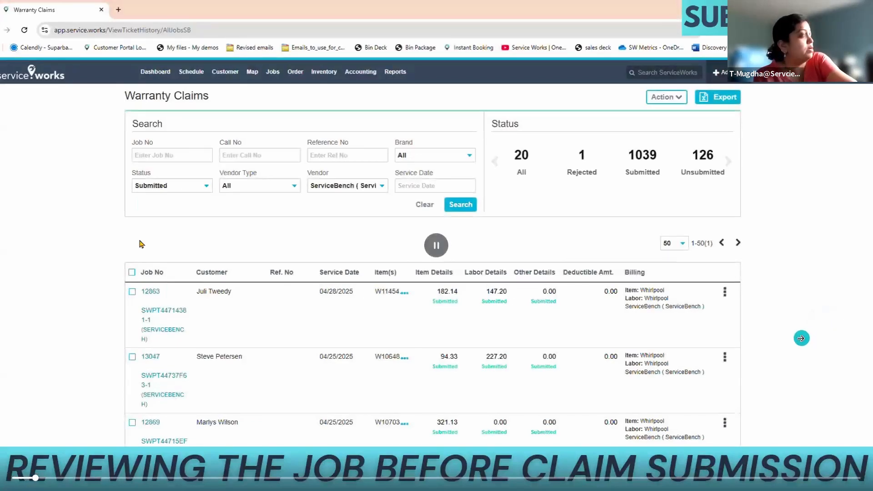
Exit the slideshow and return to the Service Works distributor configuration page.
key(Escape)
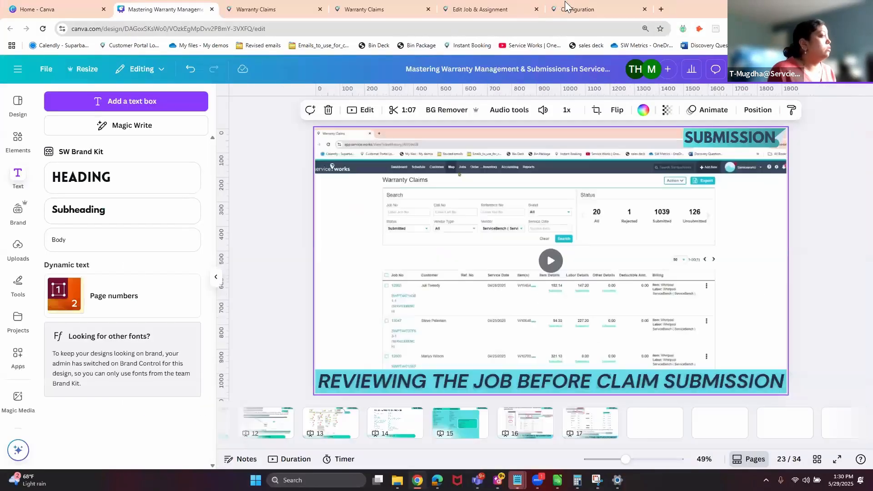
mouse_move(584, 5)
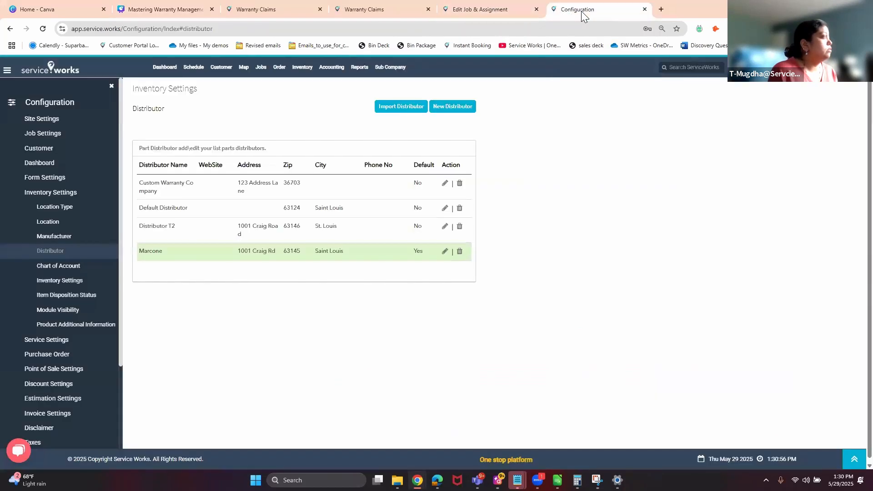
click(581, 11)
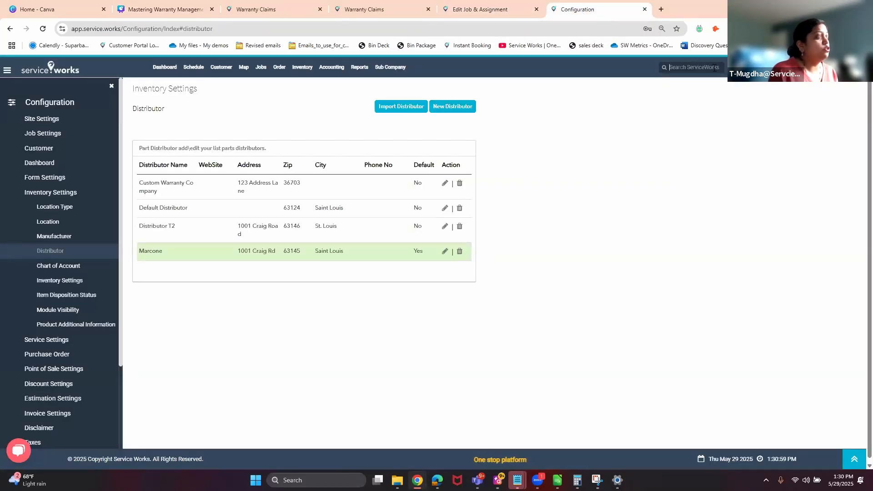
Dismiss the saved-password suggestions, open All Jobs, and go to Job #34510.
click(714, 68)
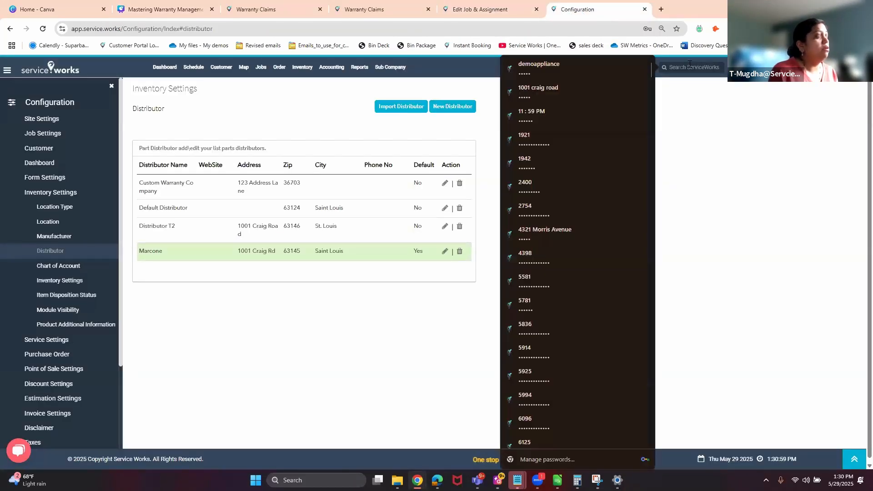
click(715, 116)
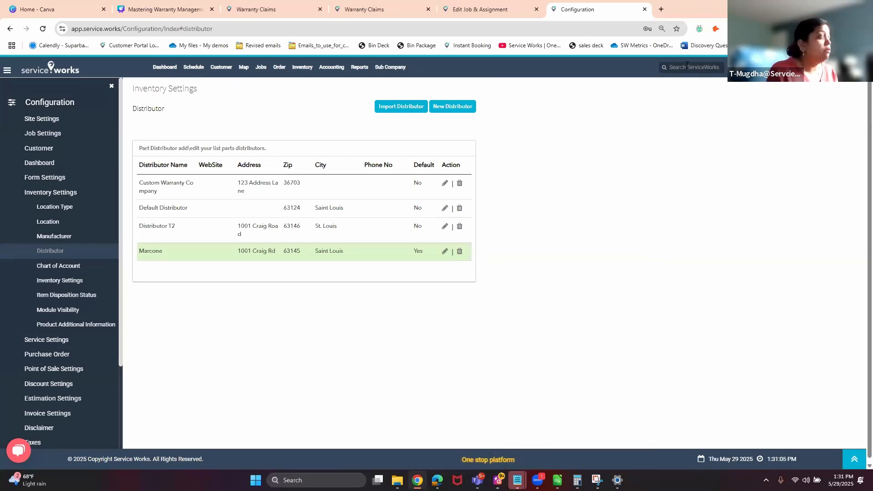
mouse_move(261, 67)
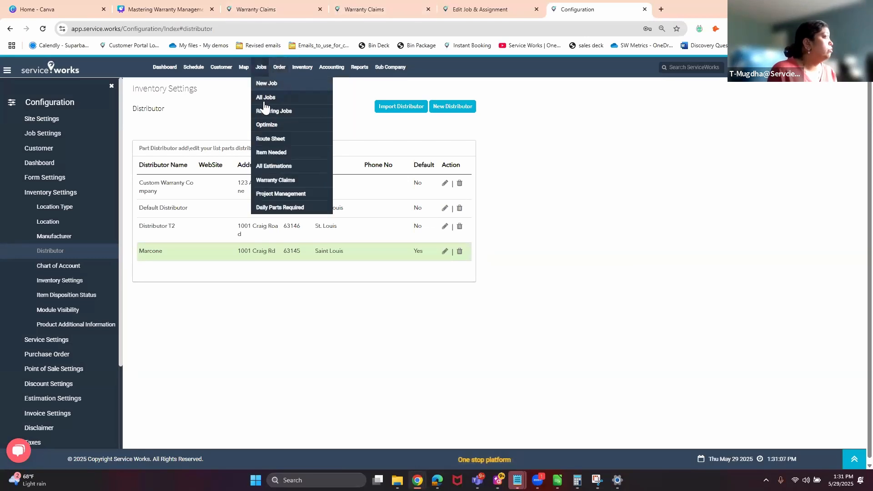
click(266, 100)
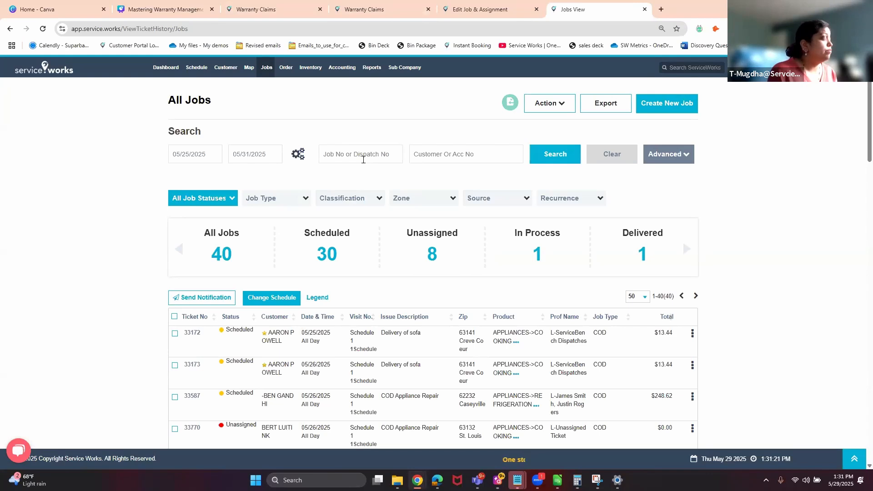
click(483, 12)
Enter the dispatch number on the Bosch refrigerator product and save the product.
scroll(491, 314, down, 8)
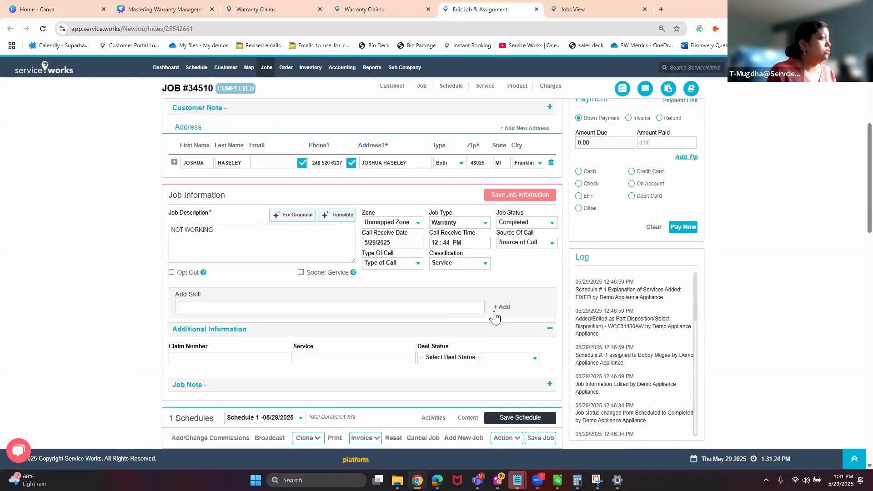
scroll(494, 317, down, 9)
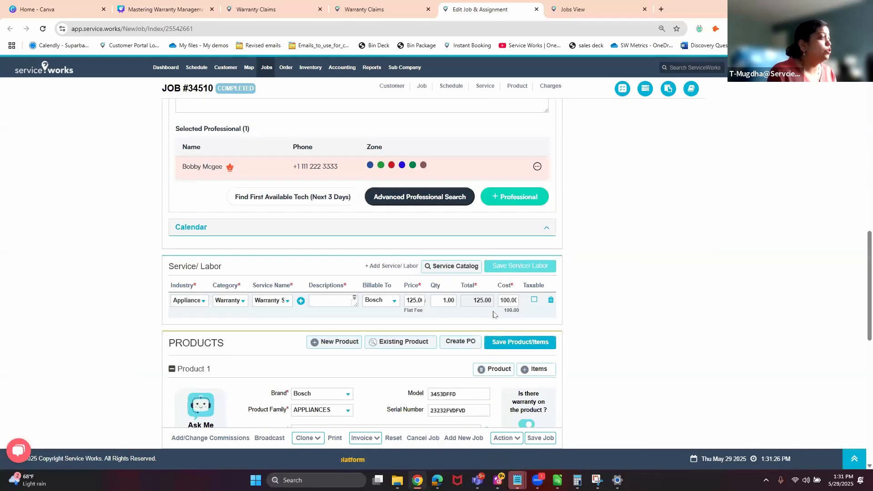
click(528, 340)
text(Y)
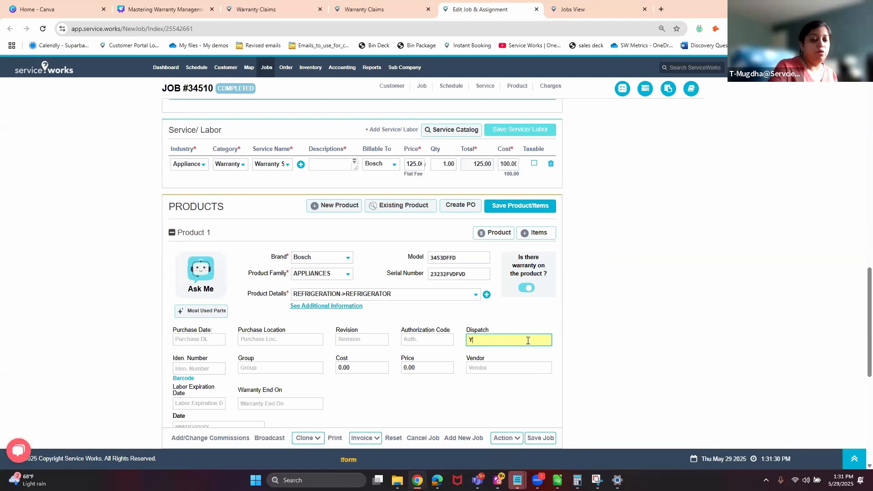
text(uu77799)
click(658, 344)
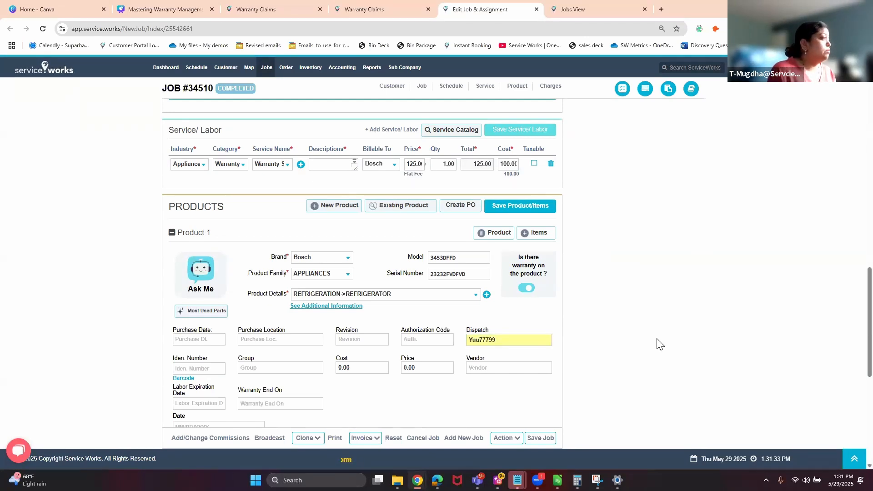
click(533, 211)
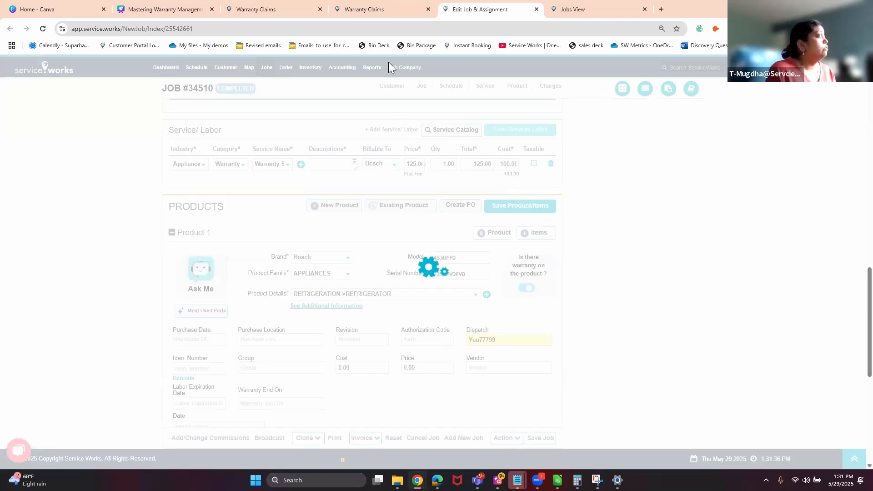
Dismiss the save confirmation and review the Service/Labor line billed to Bosch at 125.00.
click(433, 130)
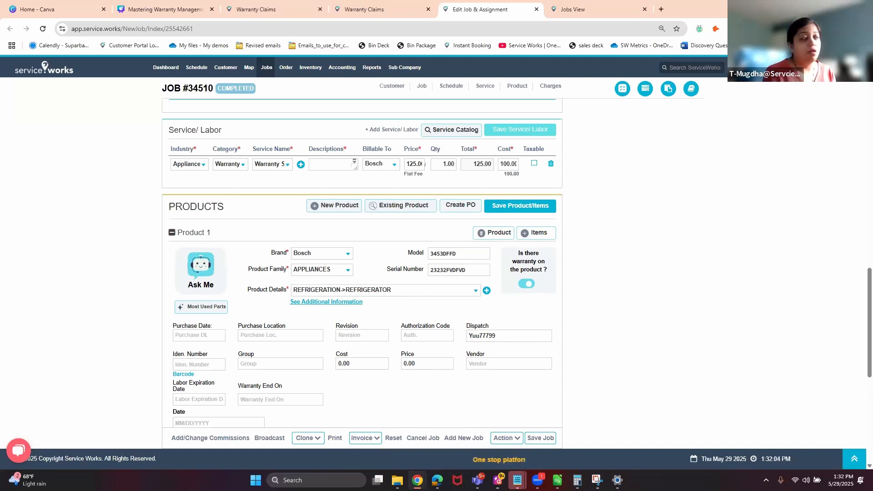
scroll(585, 305, up, 15)
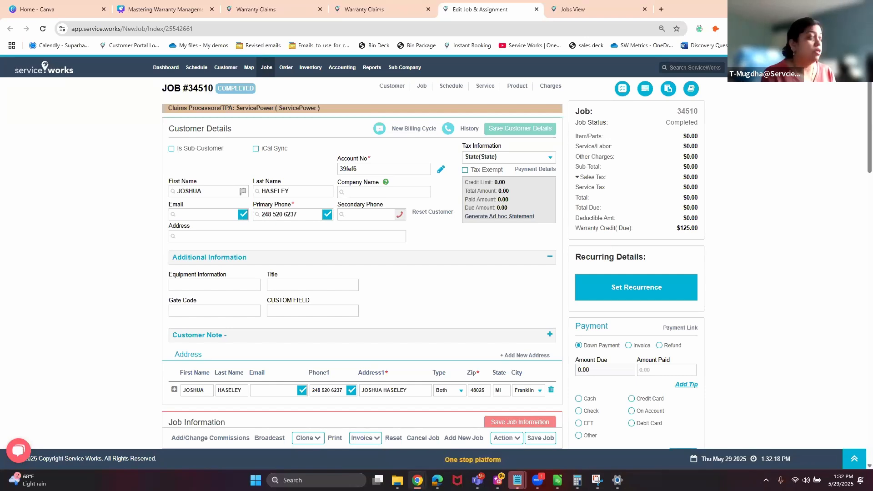
scroll(309, 305, down, 10)
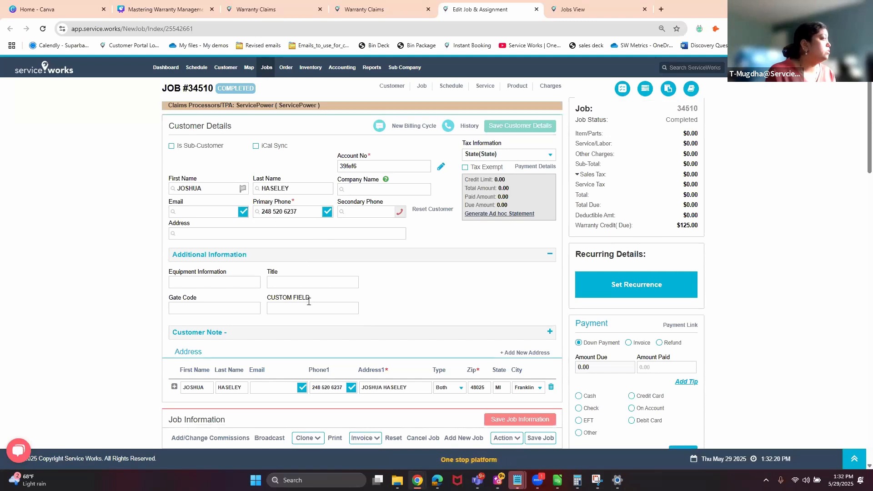
scroll(309, 304, down, 6)
scroll(308, 305, up, 3)
scroll(141, 309, down, 3)
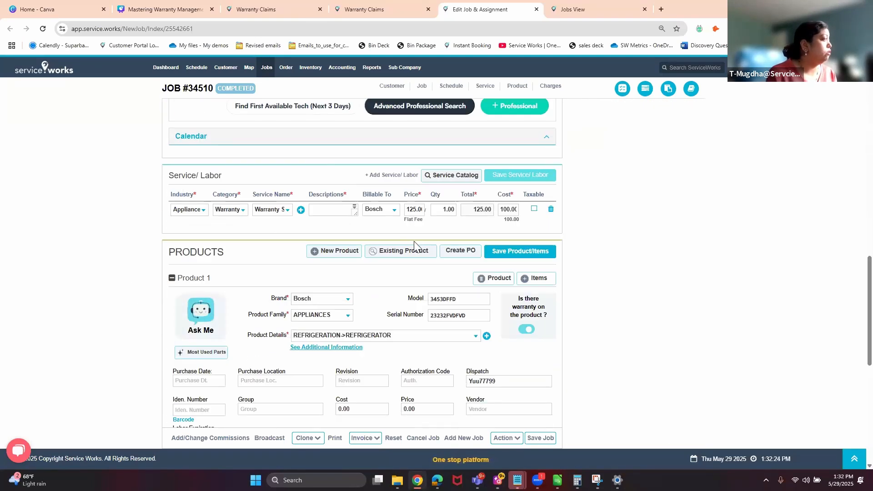
scroll(413, 241, up, 15)
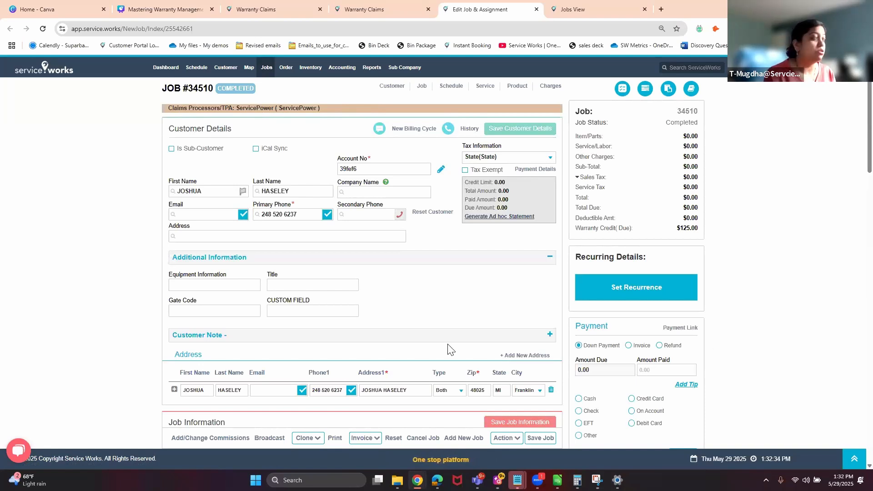
scroll(361, 334, down, 10)
scroll(362, 335, down, 5)
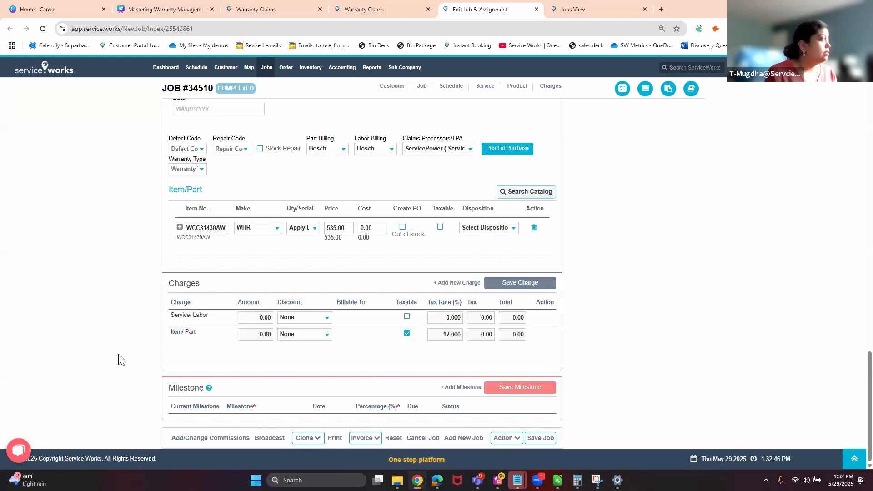
scroll(200, 328, up, 5)
scroll(200, 328, up, 5)
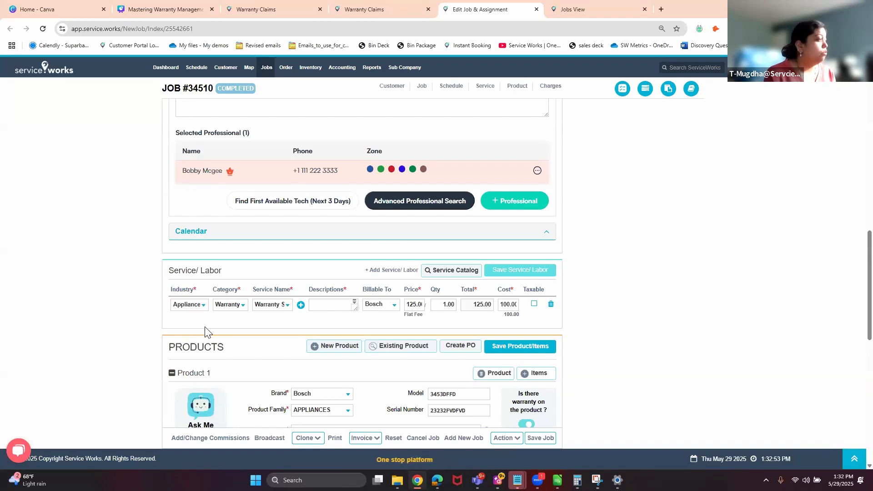
Check which invoices can be printed and scroll down to the Charges section.
click(361, 437)
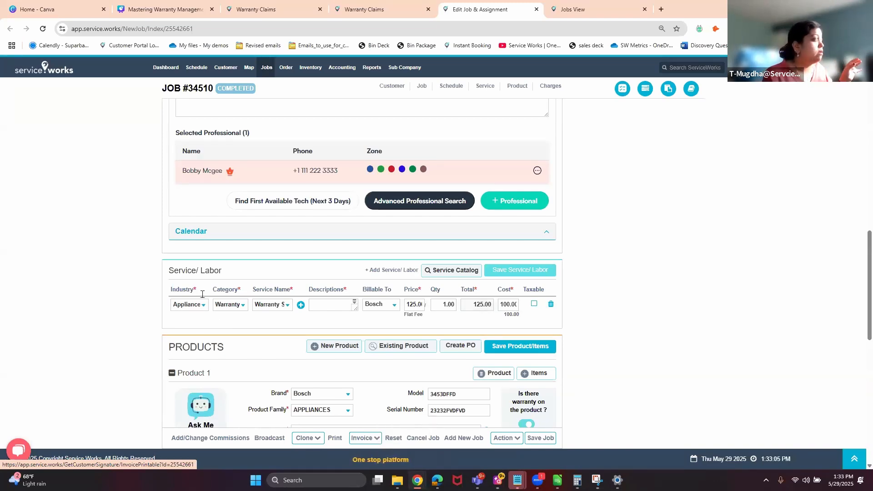
scroll(200, 293, down, 3)
scroll(684, 229, up, 2)
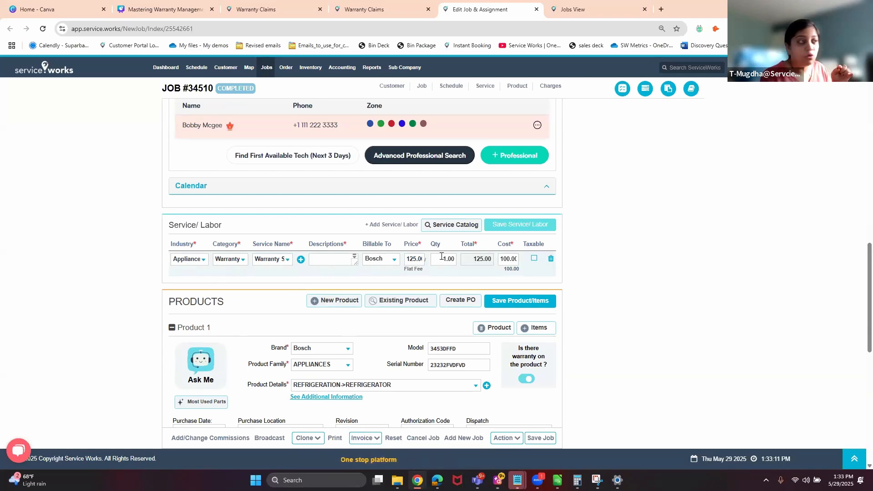
scroll(445, 255, down, 9)
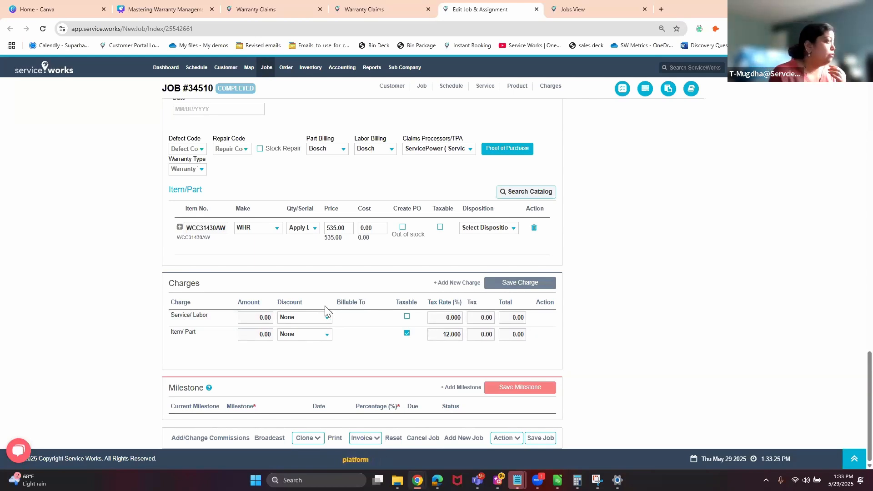
Add a Copay/ Deductible charge of 30.00 to Job #34510's charges.
click(464, 283)
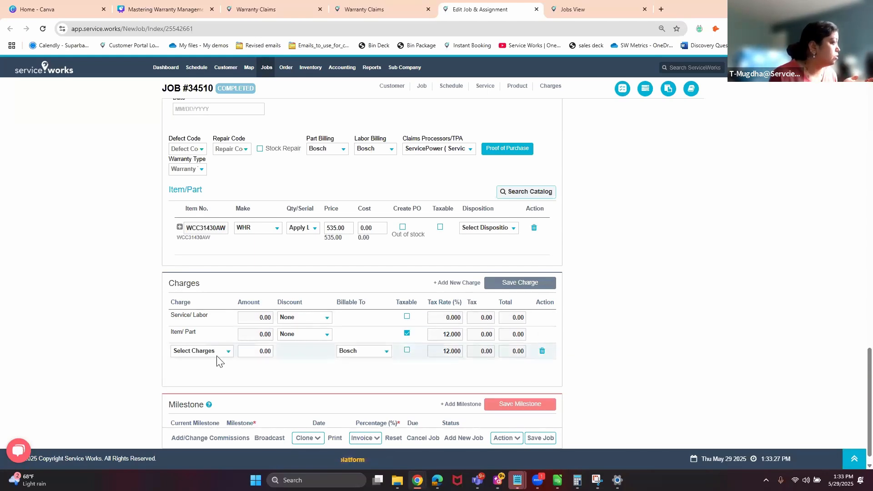
click(217, 352)
click(204, 373)
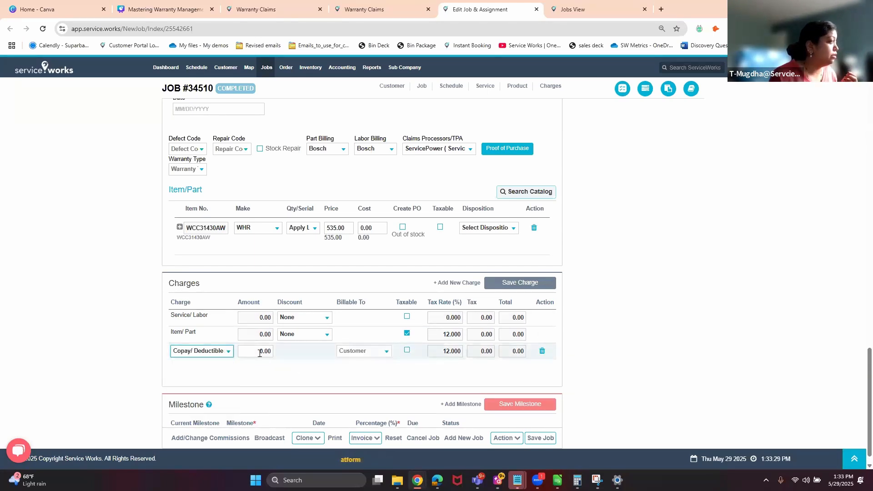
click(251, 352)
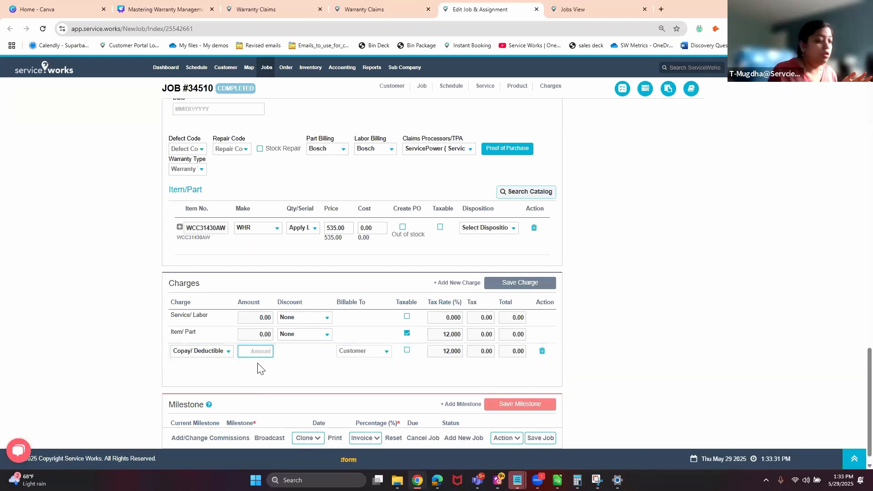
text(30)
key(Tab)
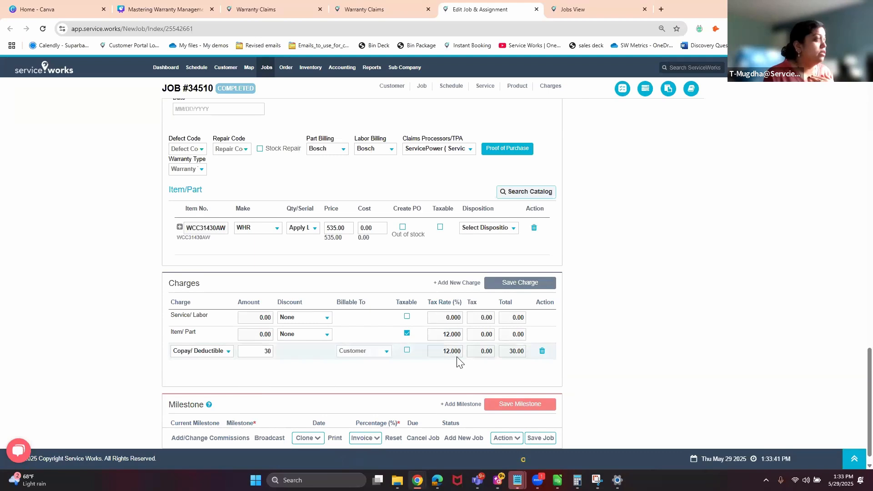
scroll(457, 358, up, 15)
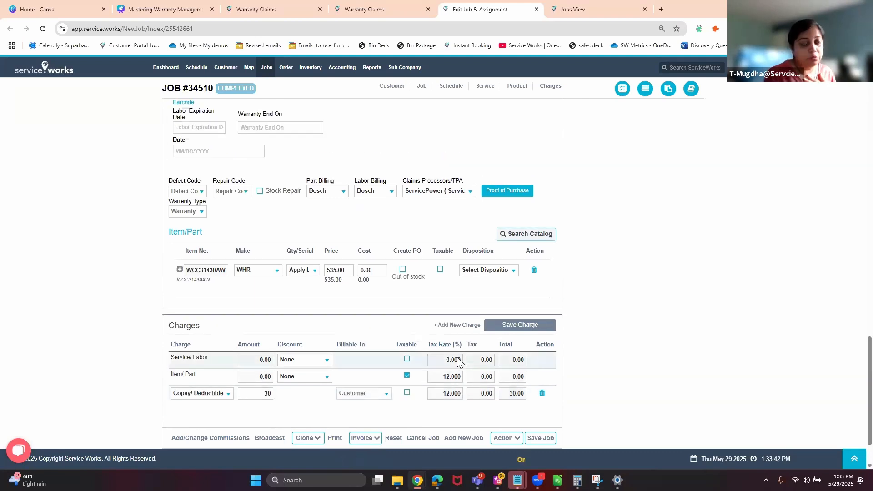
scroll(457, 357, up, 10)
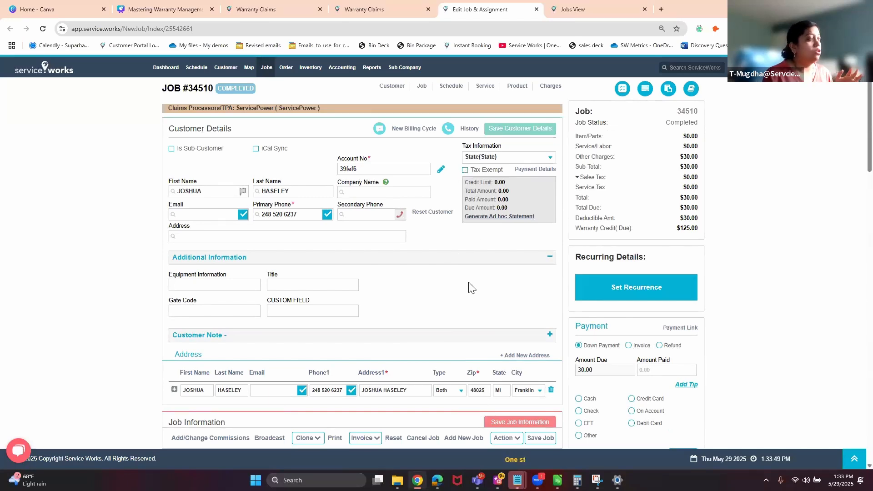
scroll(466, 289, down, 5)
scroll(463, 288, down, 10)
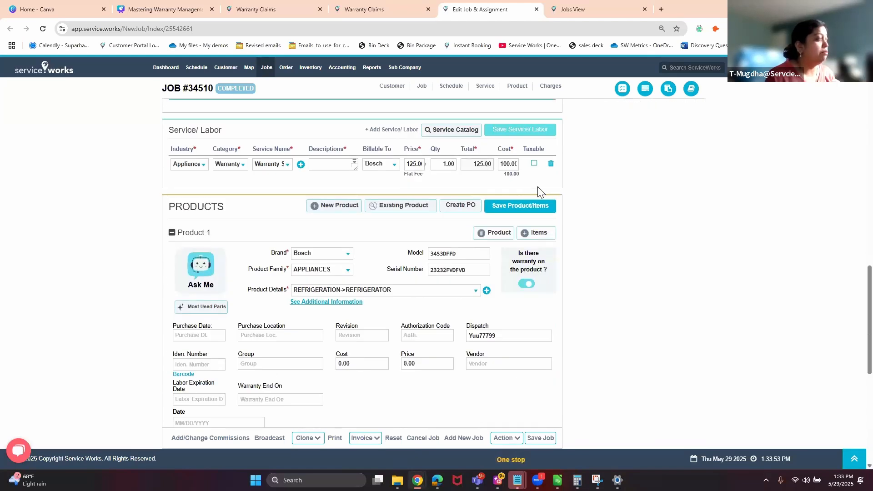
scroll(537, 186, down, 1)
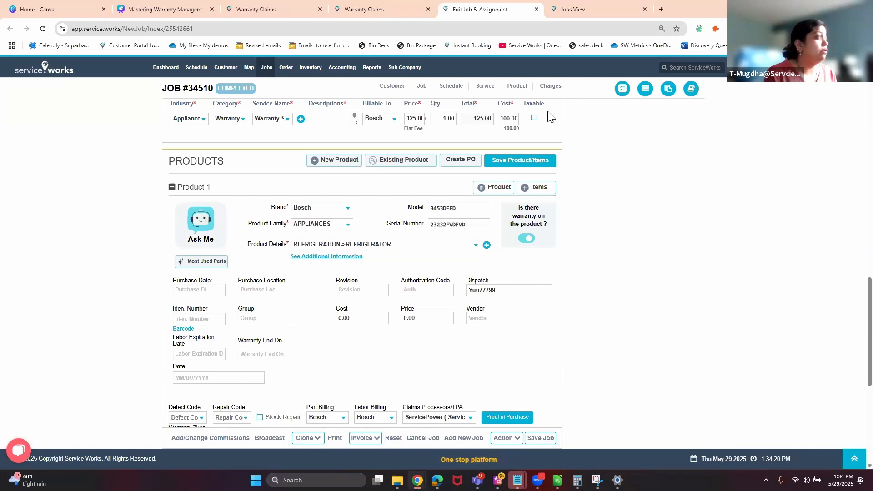
scroll(509, 164, down, 6)
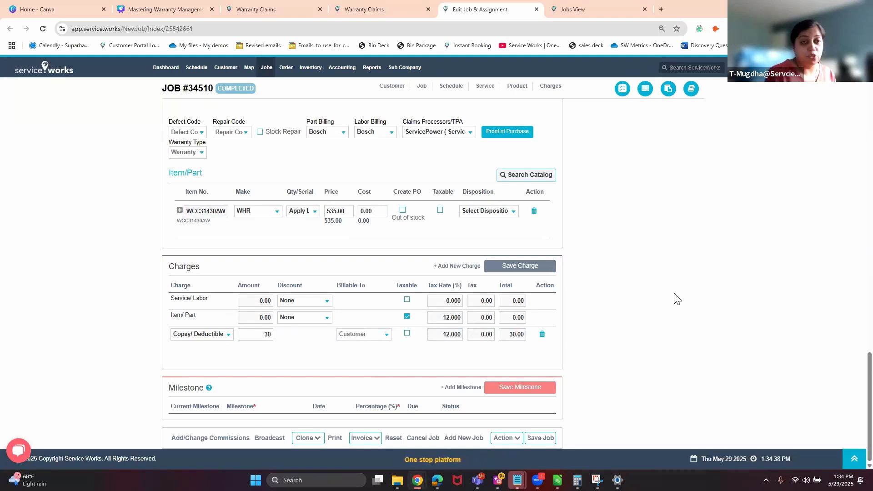
scroll(674, 298, up, 1)
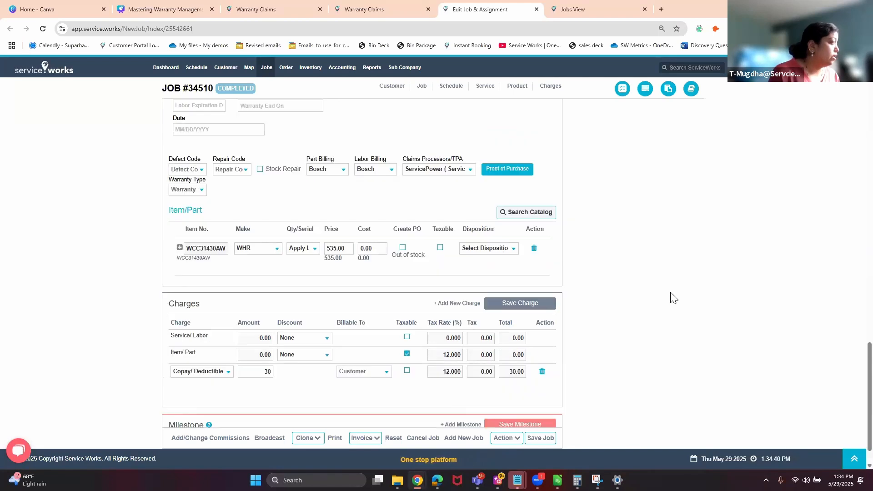
scroll(674, 297, up, 10)
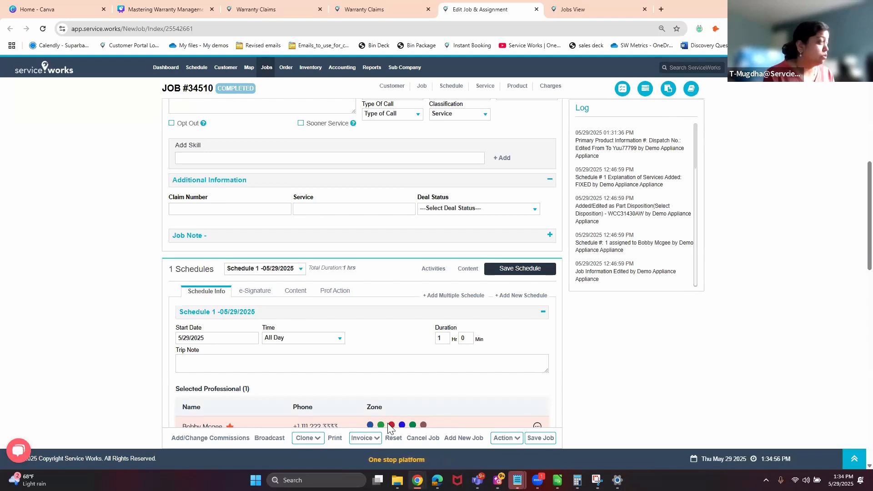
click(361, 438)
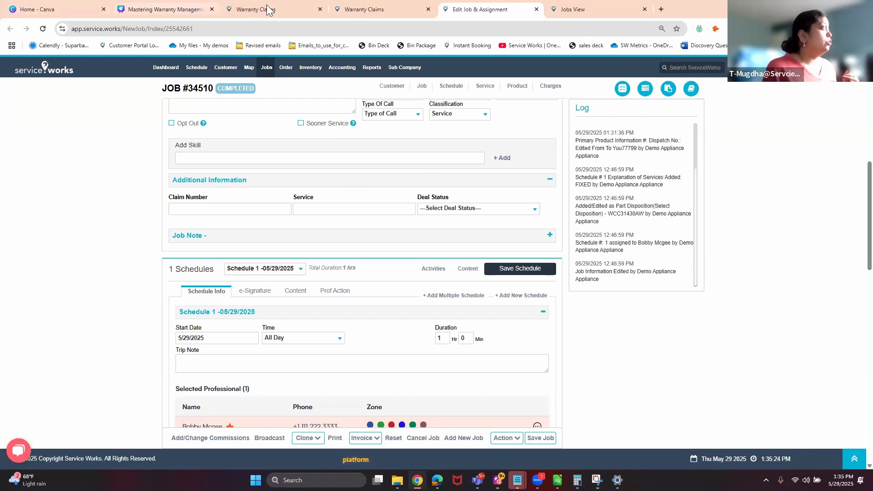
Go to the Warranty Claims page and select job number 34510 in the search field.
click(286, 5)
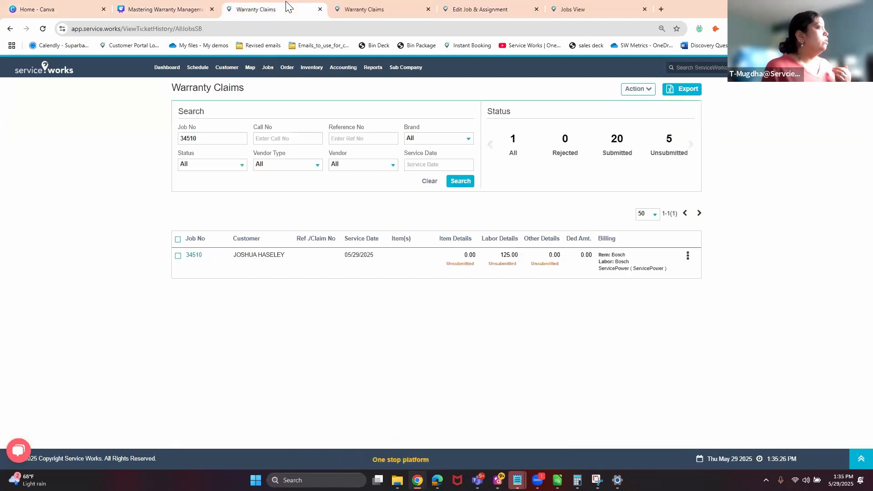
click(350, 10)
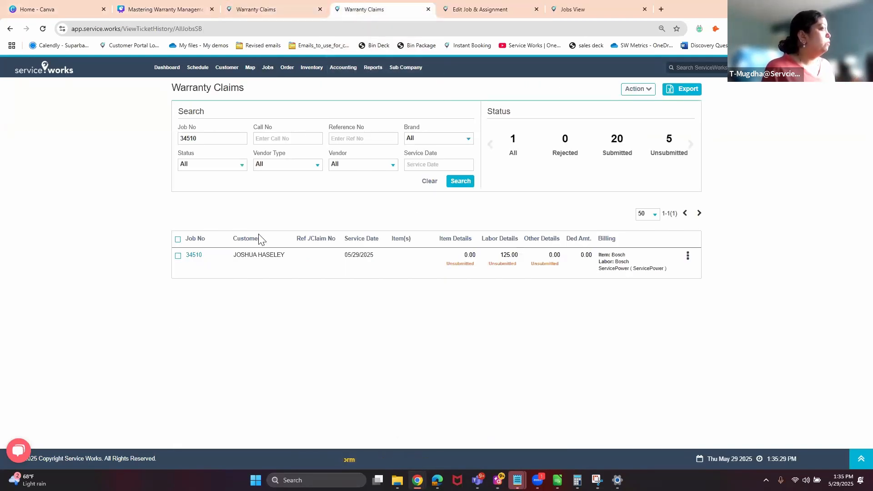
click(280, 14)
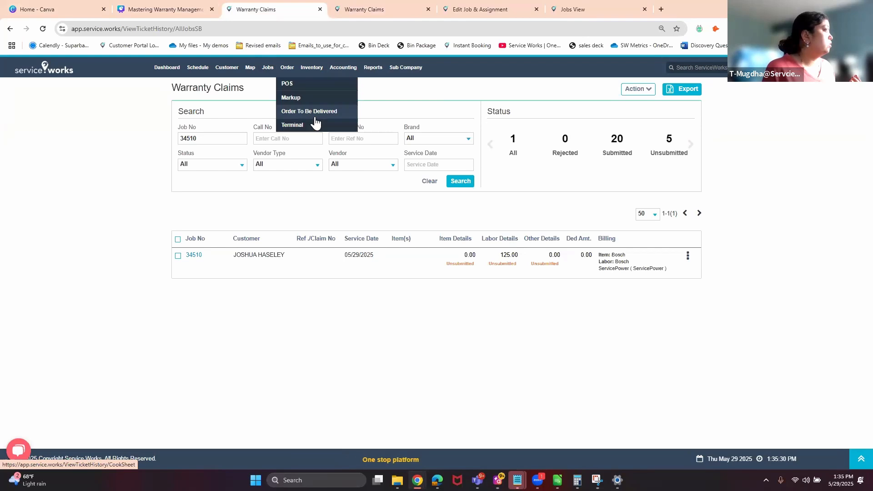
double_click(200, 142)
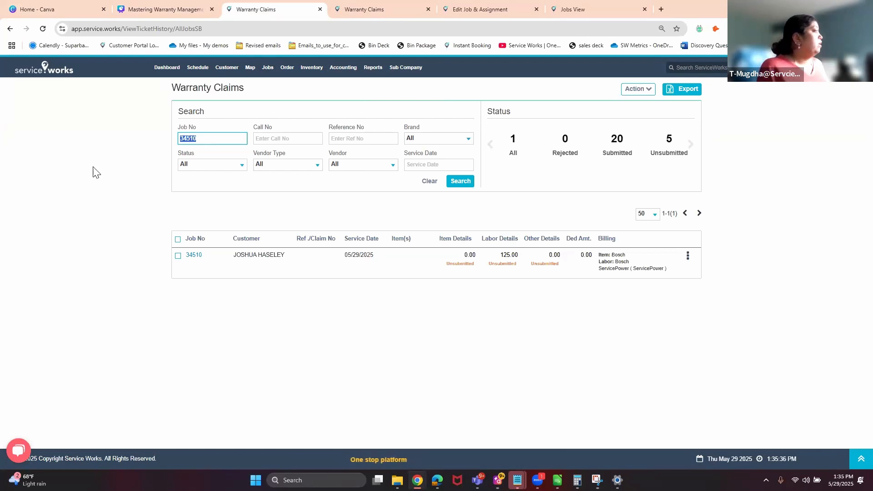
Filter the warranty claims to vendor ServicePower and status Unsubmitted.
click(247, 169)
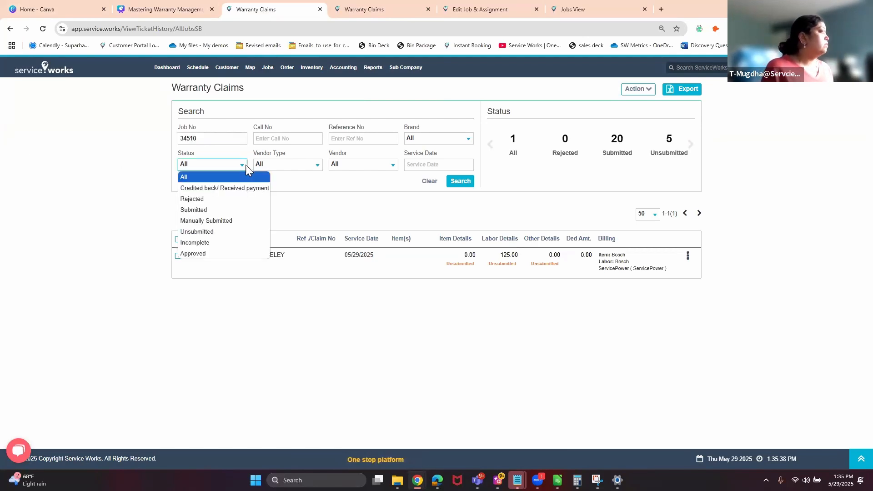
click(303, 165)
click(358, 166)
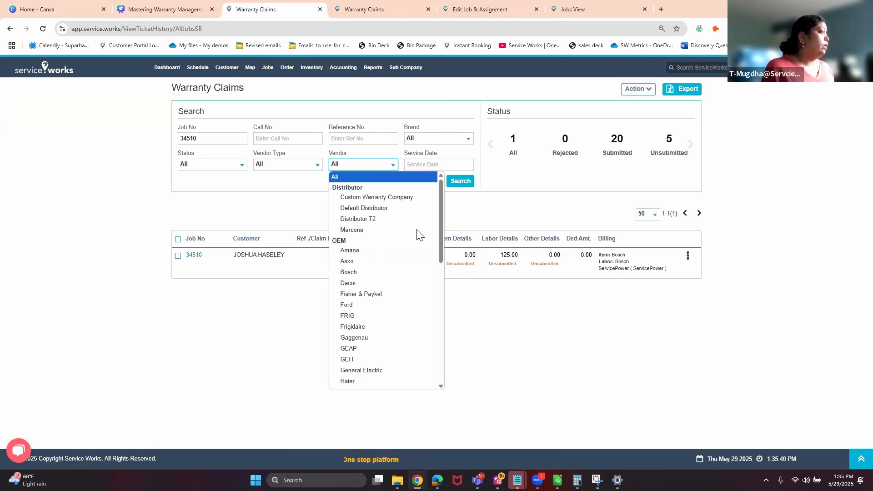
scroll(423, 367, down, 5)
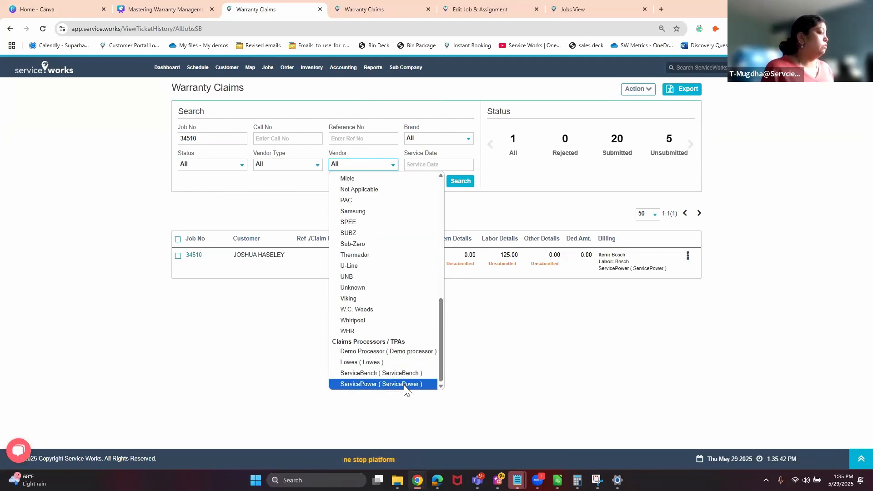
click(405, 386)
click(200, 167)
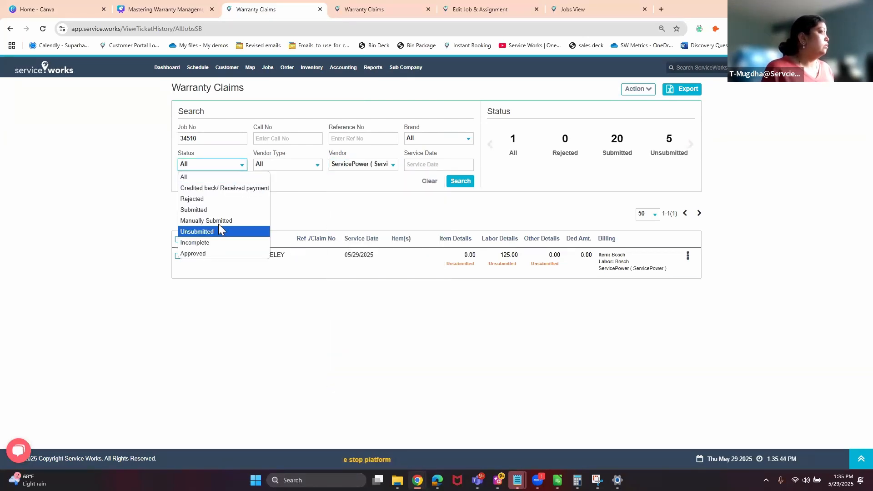
click(417, 187)
Clear the job number filter, run the search, and compare submitted and unsubmitted claims.
key(u)
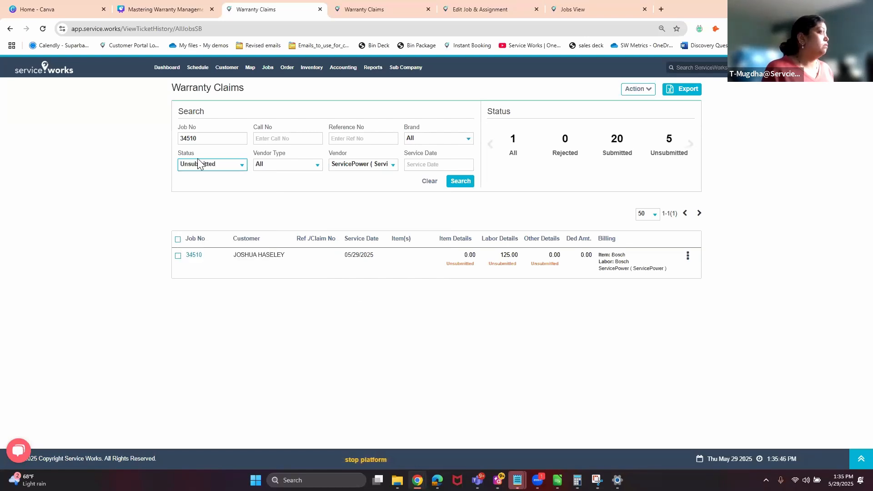
double_click(195, 139)
key(BackSpace)
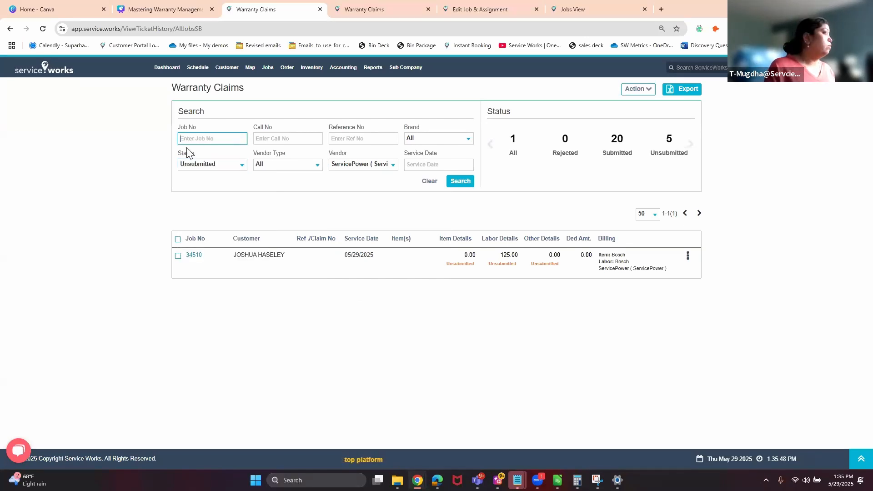
click(457, 184)
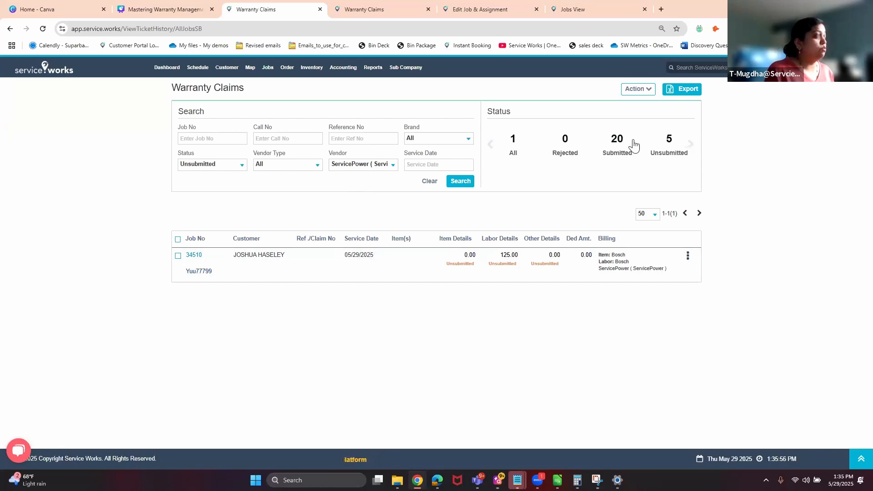
click(620, 150)
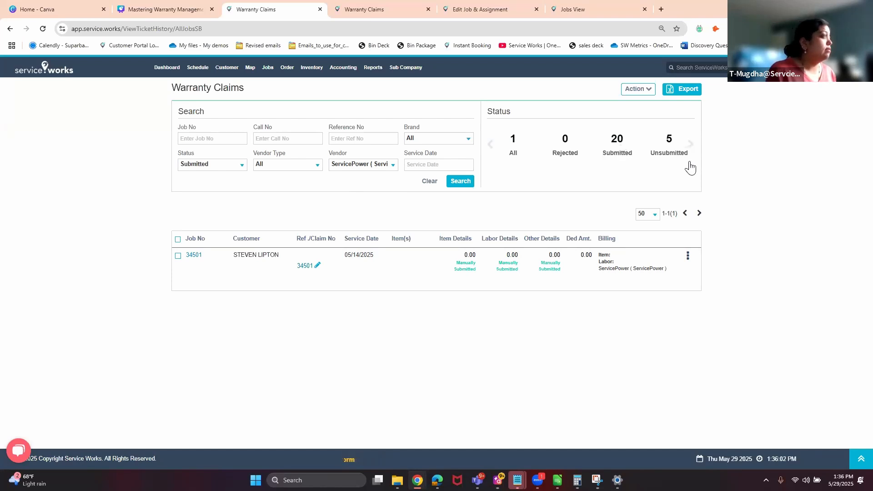
click(675, 148)
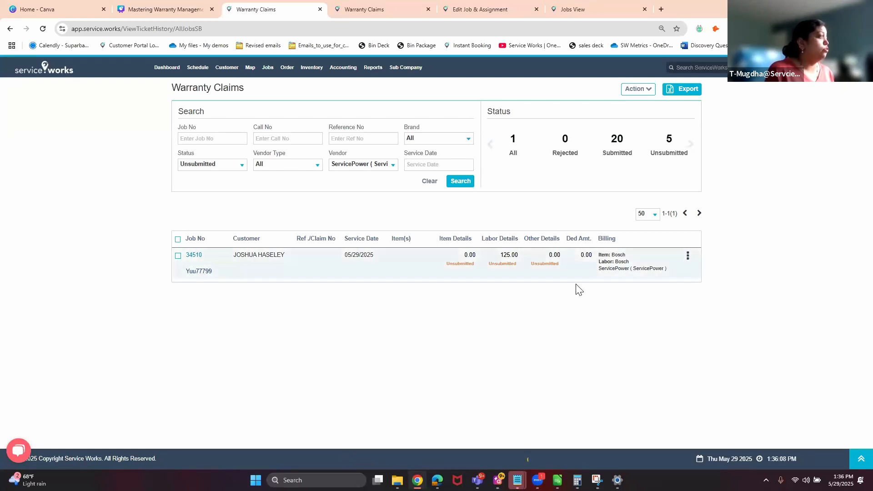
Return to the open Job #34510 page.
right_click(196, 260)
click(152, 301)
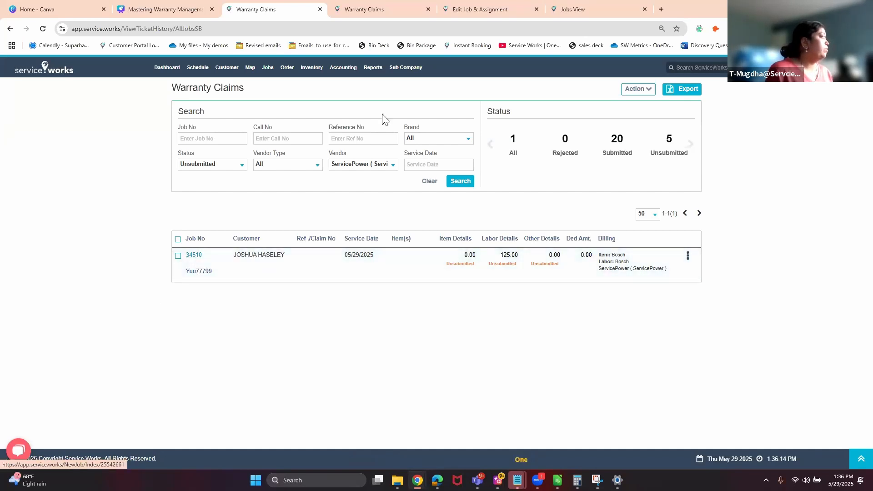
click(475, 8)
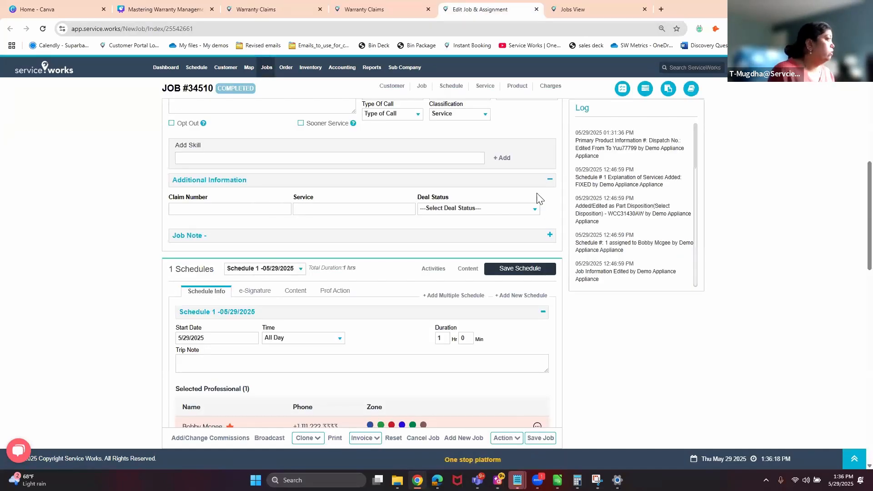
scroll(538, 211, up, 5)
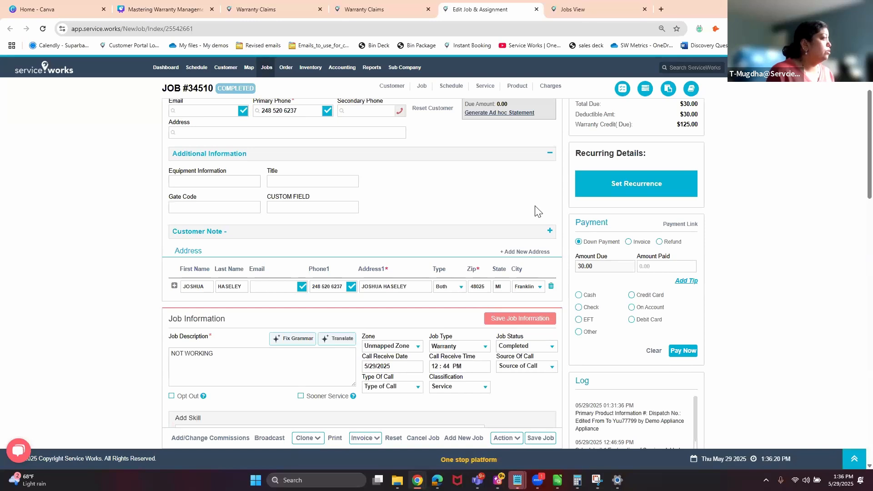
scroll(535, 206, up, 2)
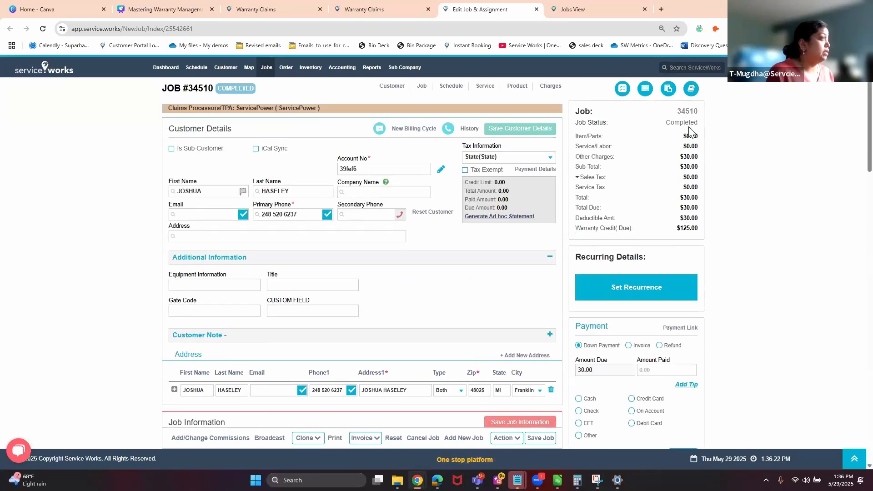
scroll(353, 226, down, 10)
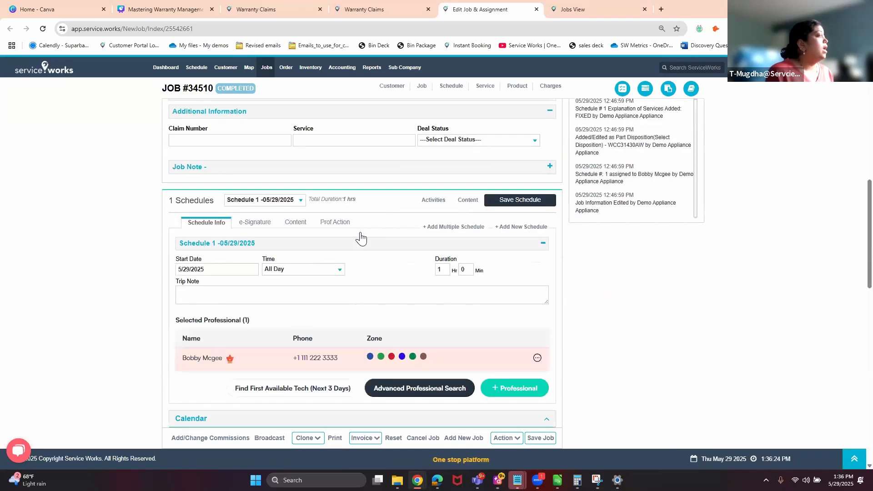
Review the technician's work notes, then scroll down to the Products section.
click(335, 215)
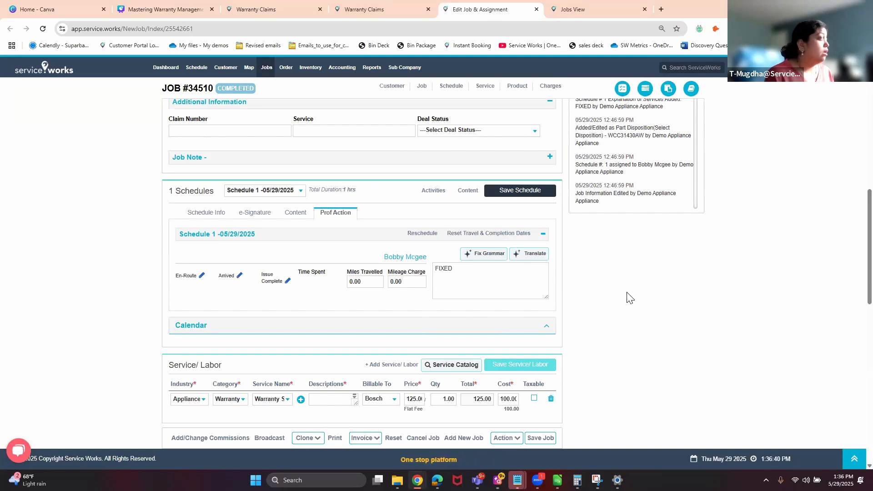
scroll(553, 219, up, 1)
scroll(553, 219, up, 2)
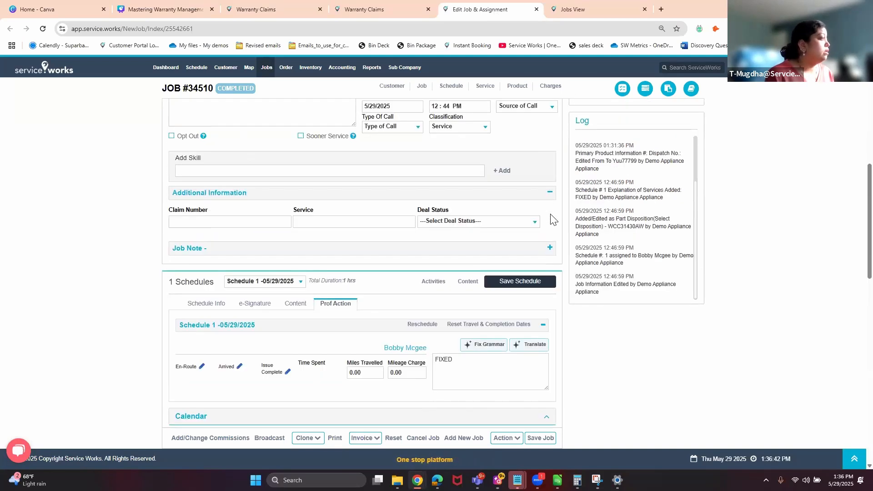
scroll(553, 218, up, 5)
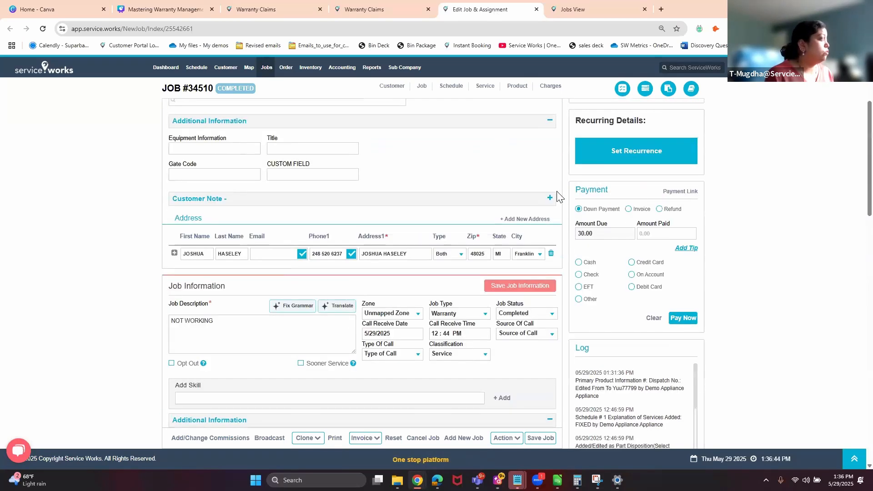
scroll(564, 196, down, 12)
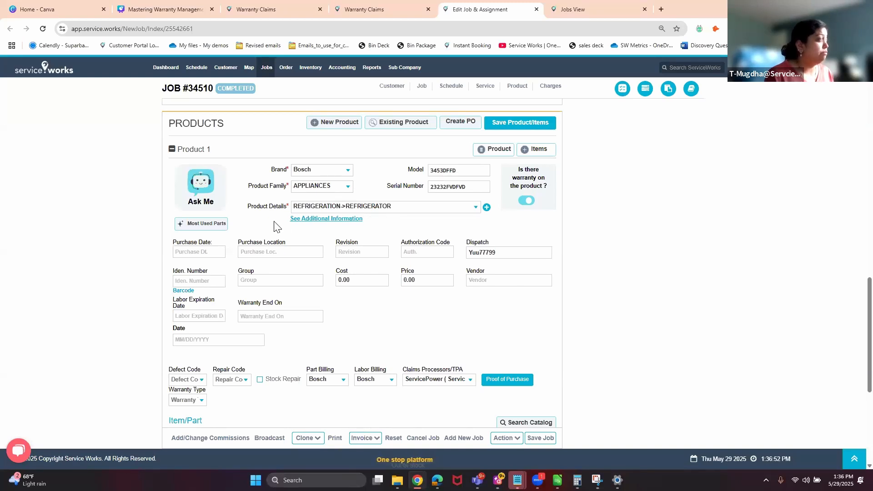
scroll(455, 244, down, 2)
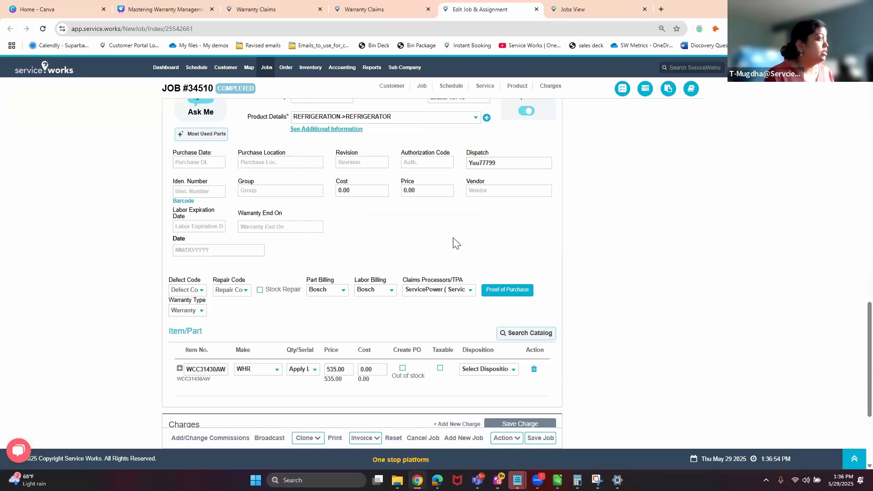
Set Product 1's Claims Processors/TPA to ServiceBench, keeping Bosch for labor billing.
click(441, 292)
click(435, 333)
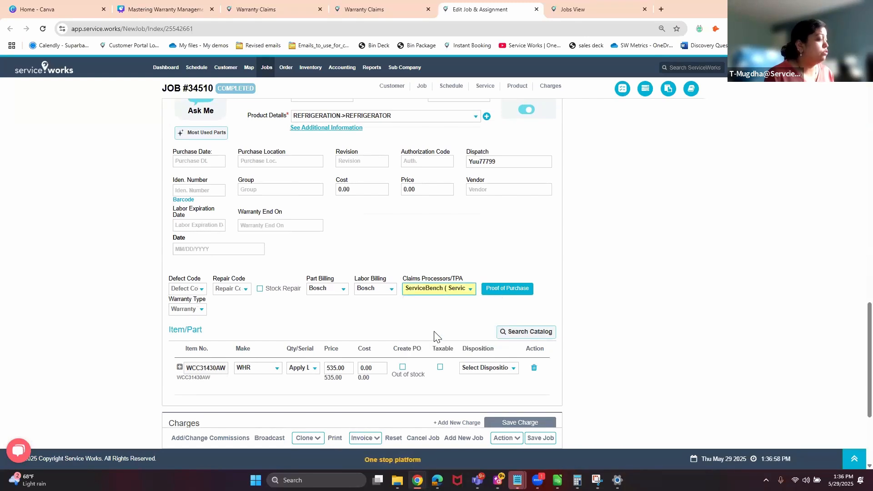
click(386, 291)
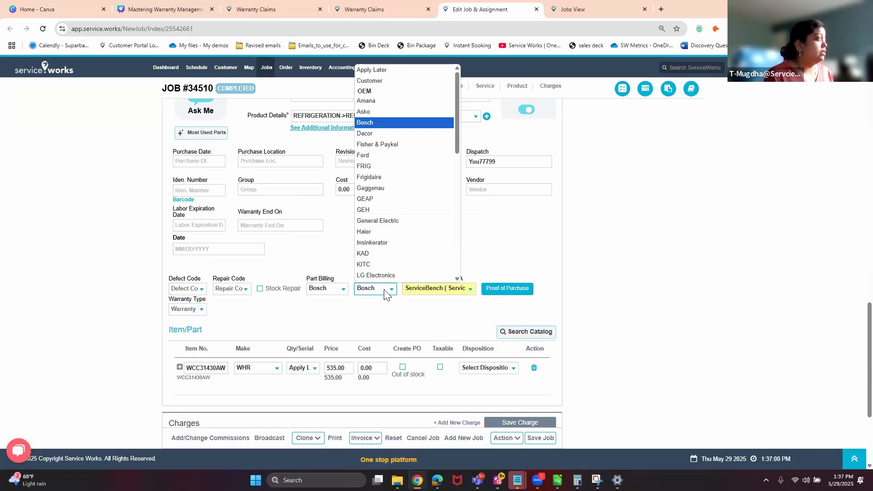
click(386, 293)
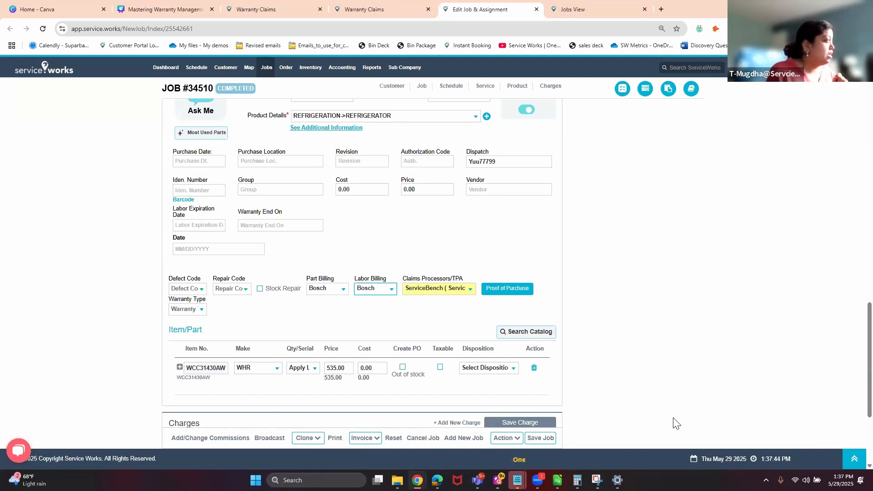
Look over the defect code, repair code and warranty type options.
click(201, 287)
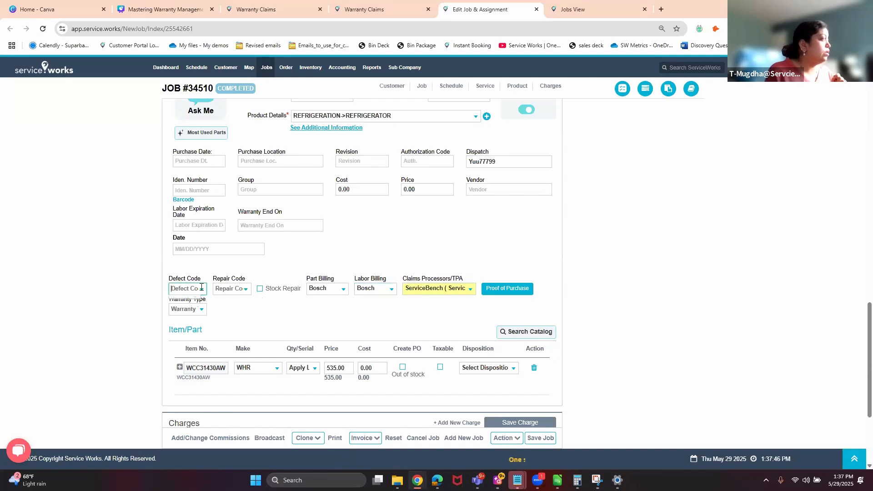
click(245, 288)
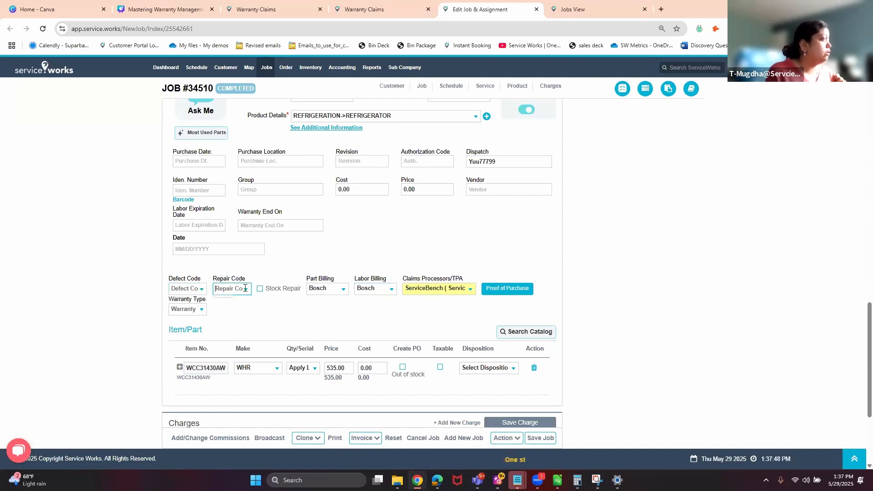
click(201, 309)
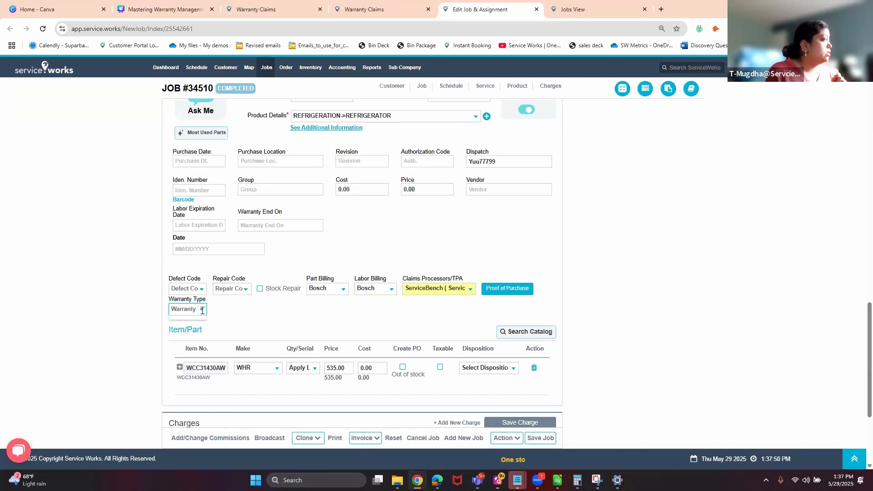
click(260, 313)
Search 'Ma' and pick defect code Ma 02 for the Bosch refrigerator product.
click(186, 287)
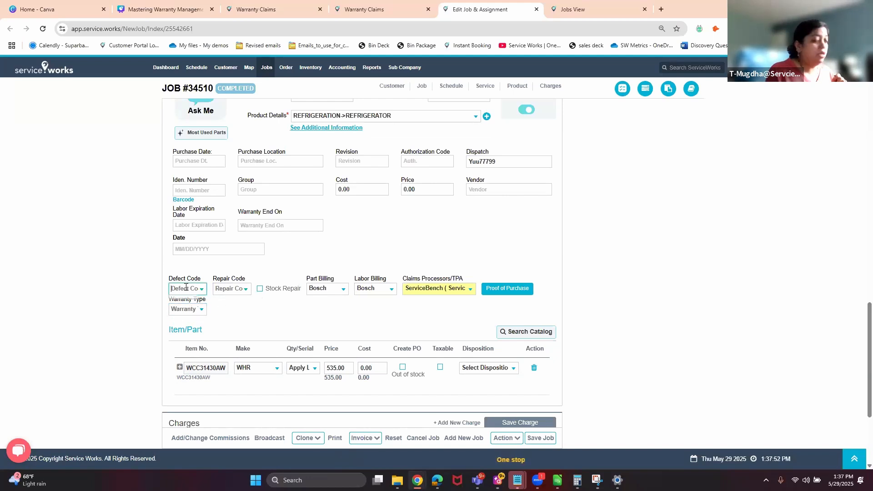
text(M)
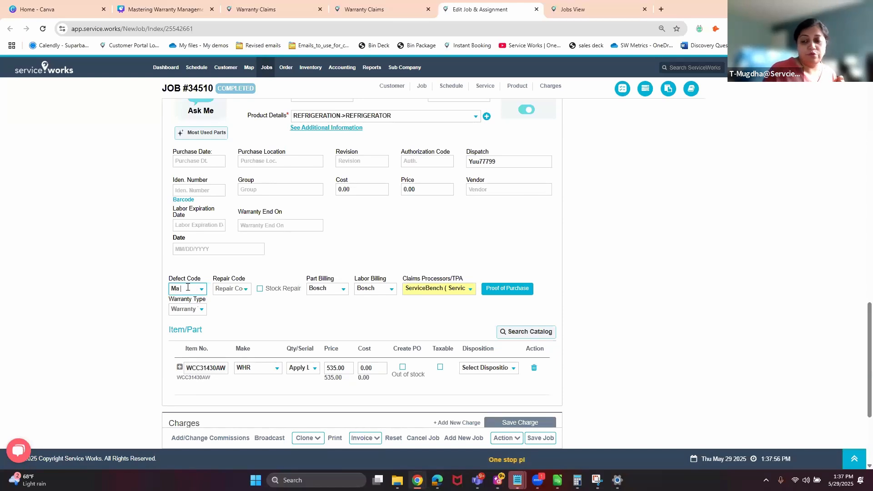
text(a)
click(256, 324)
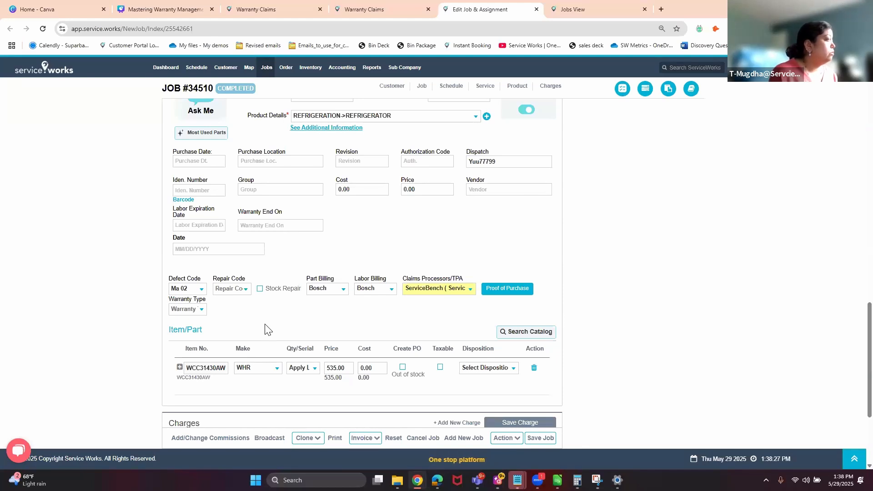
scroll(279, 321, up, 4)
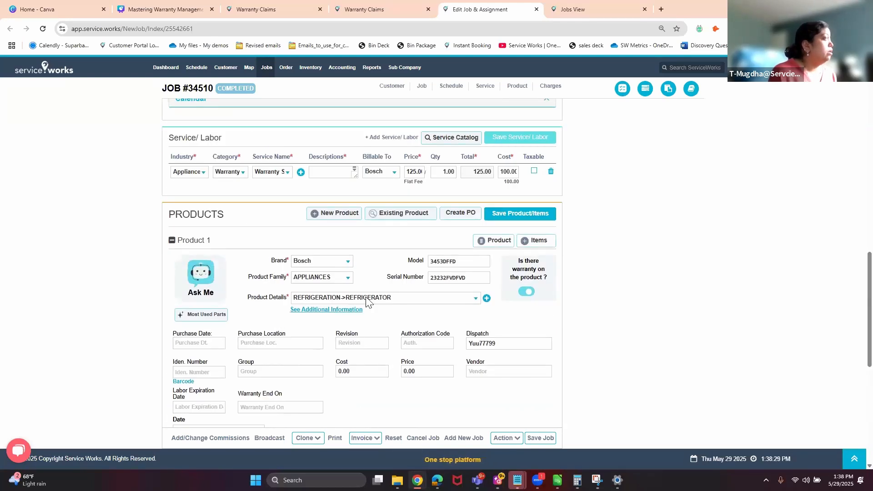
scroll(387, 203, down, 1)
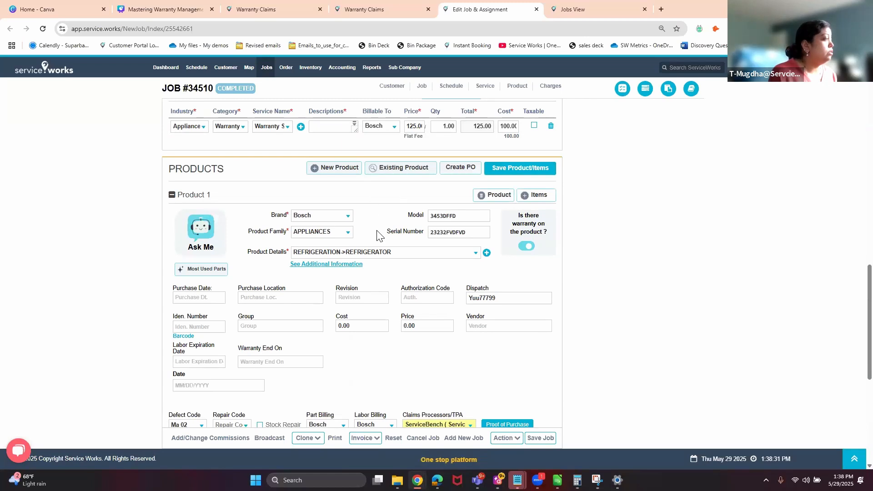
scroll(377, 234, down, 3)
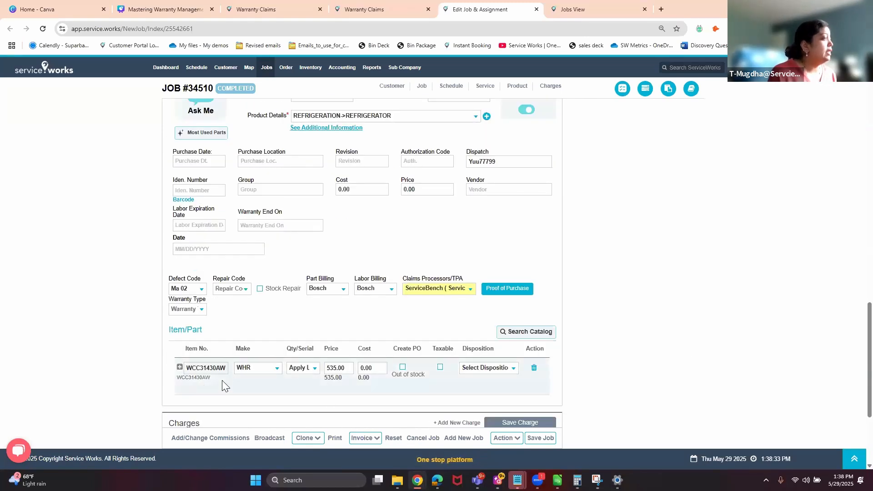
Set the Bosch part WCC31430AW's disposition to Delivered.
click(179, 366)
click(513, 369)
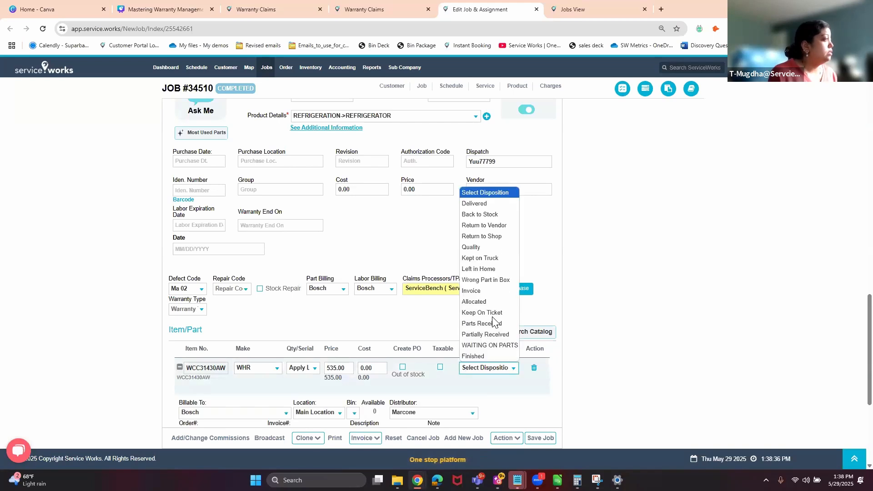
click(499, 204)
Enter invoice 5588 on the part and save job #34510.
scroll(517, 235, down, 4)
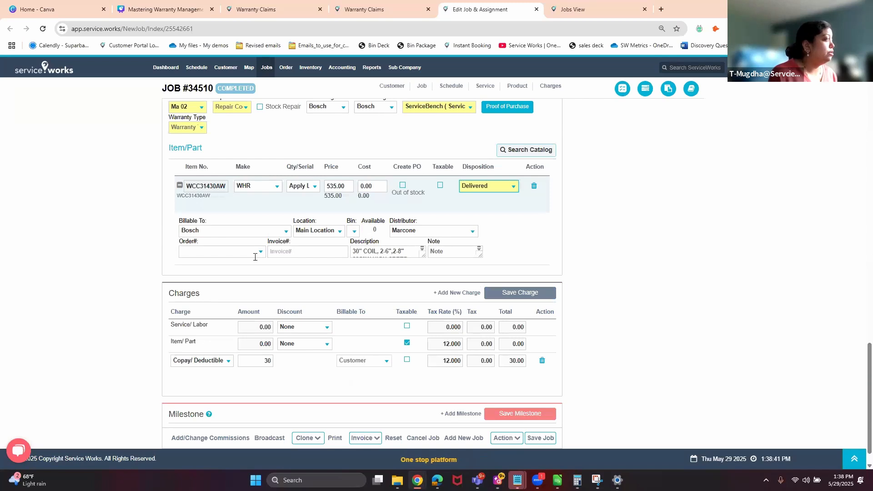
click(305, 254)
text(5588)
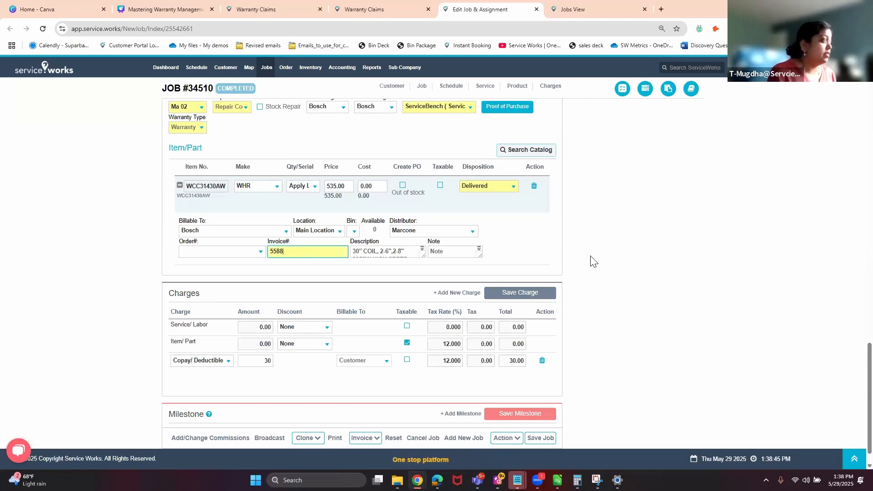
click(591, 258)
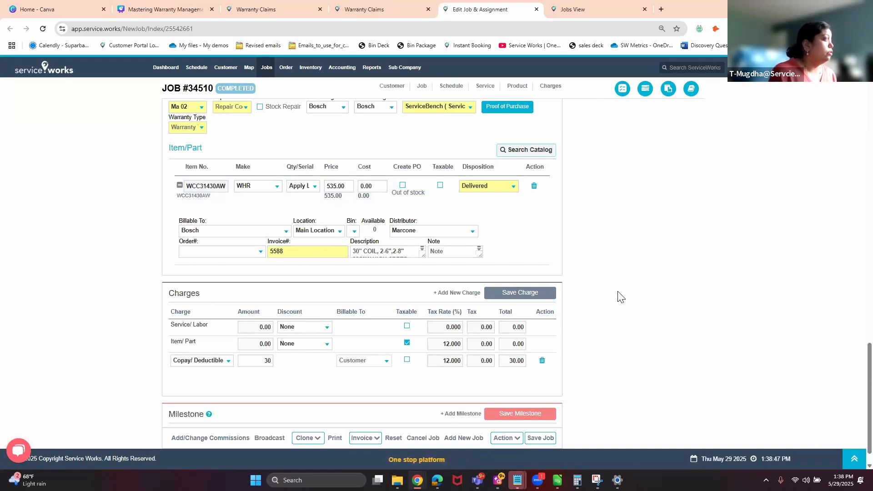
scroll(584, 345, up, 3)
scroll(585, 339, down, 4)
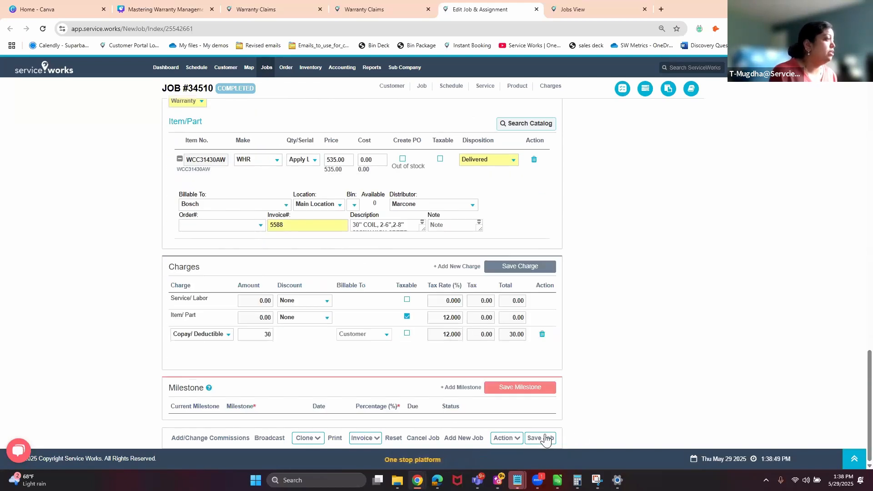
click(548, 437)
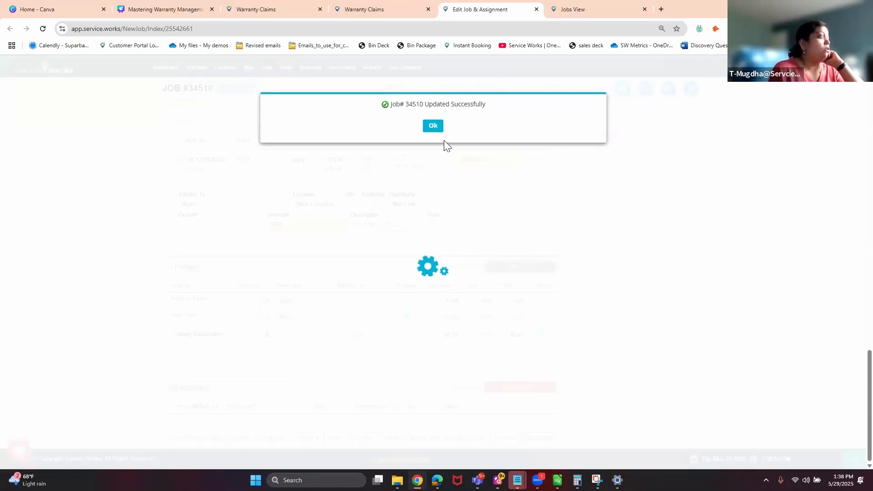
click(434, 125)
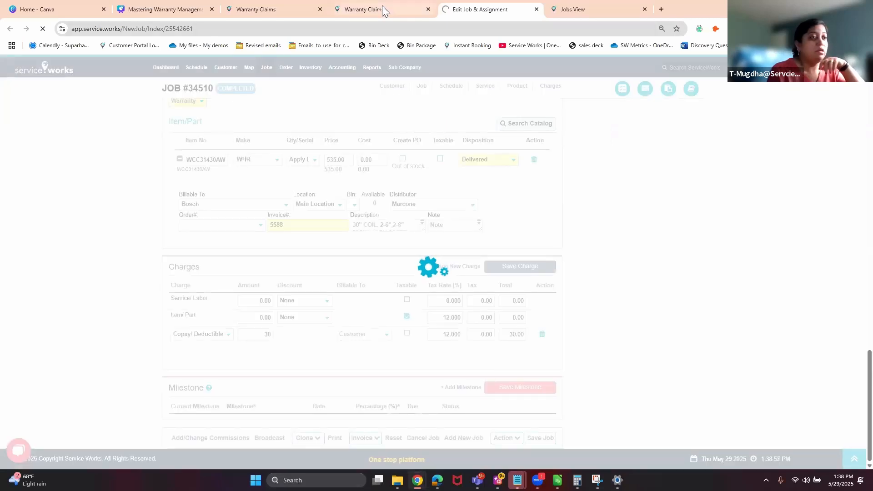
Select job 34510's claim on the Warranty Claims page and refresh the results.
mouse_move(382, 6)
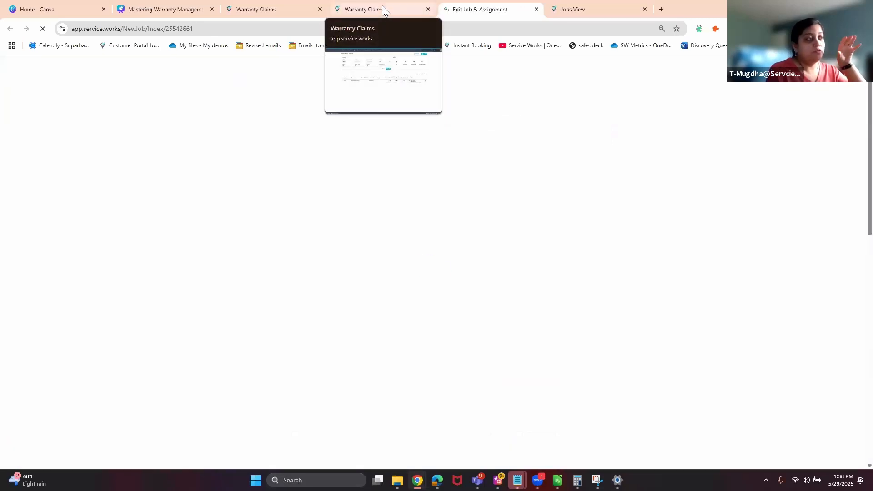
click(382, 5)
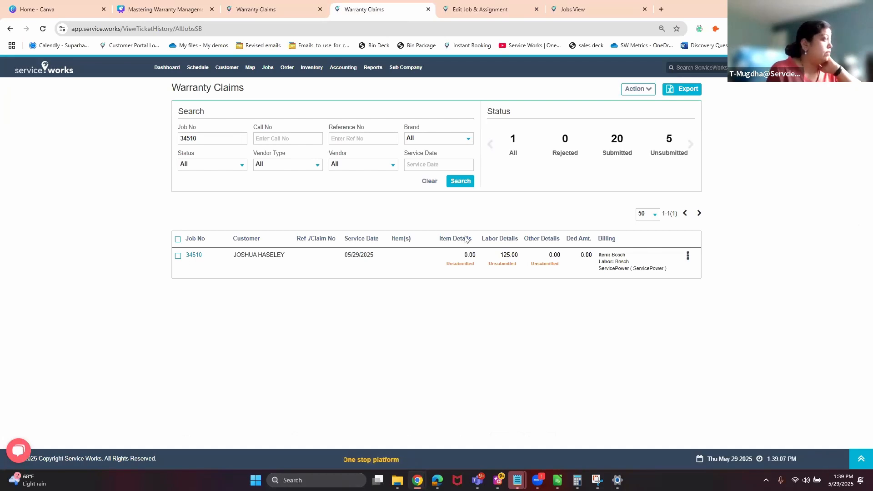
click(177, 240)
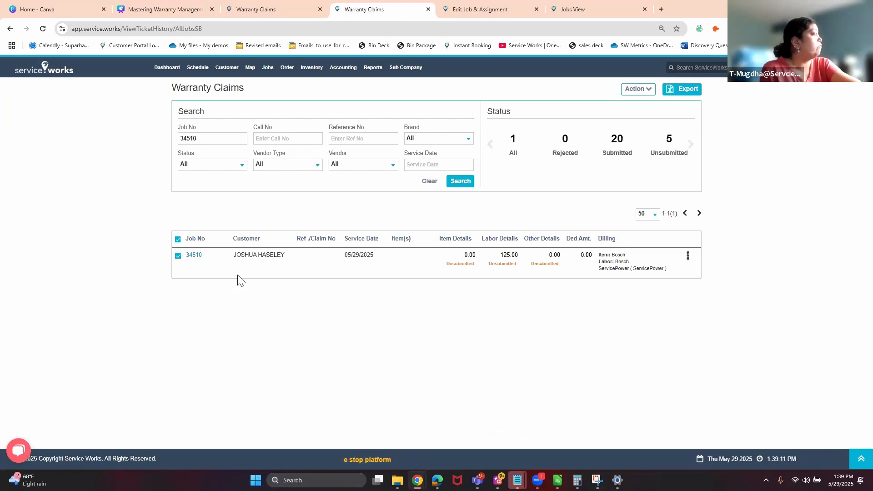
drag(196, 256, 186, 263)
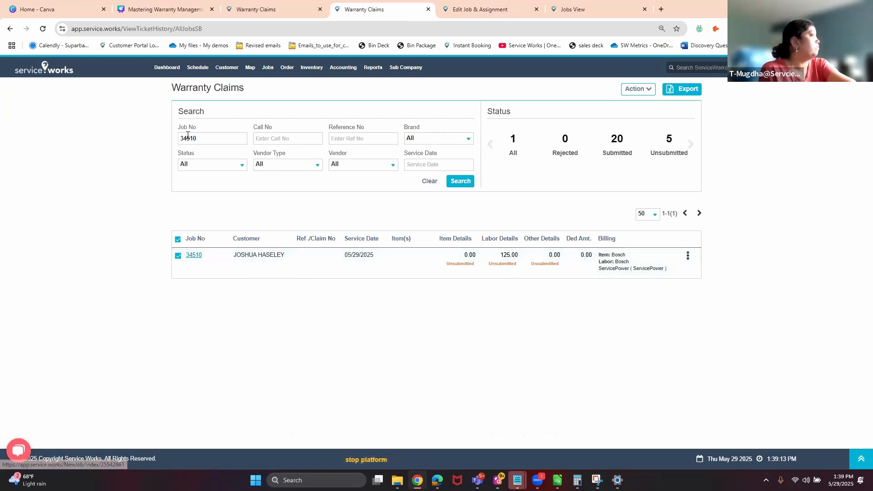
click(461, 181)
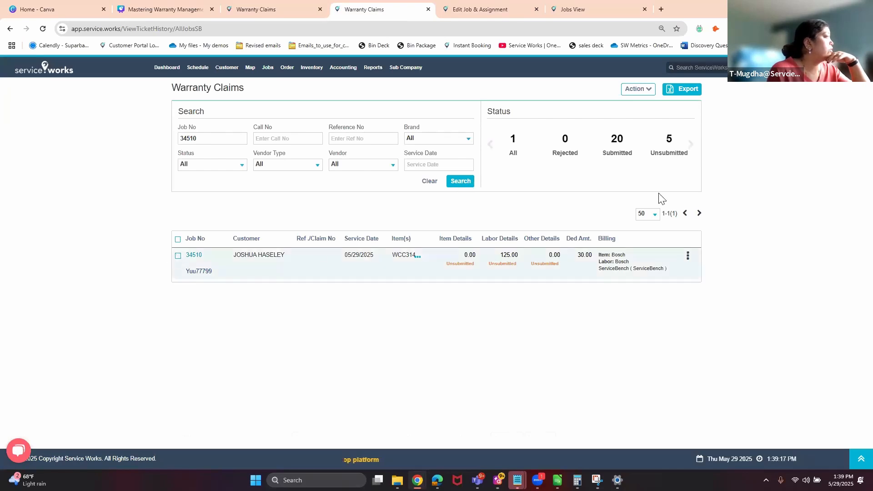
Apply the Manually Submitted action to the selected claim and acknowledge the confirmation.
click(643, 95)
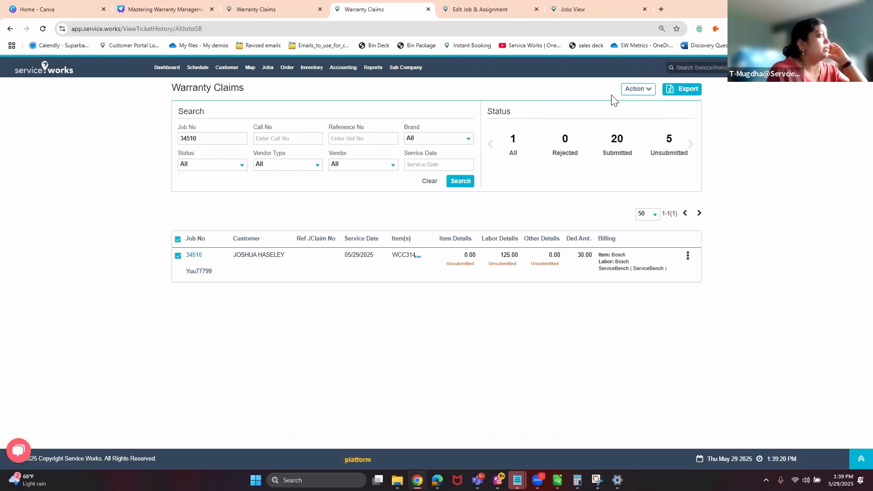
mouse_move(627, 98)
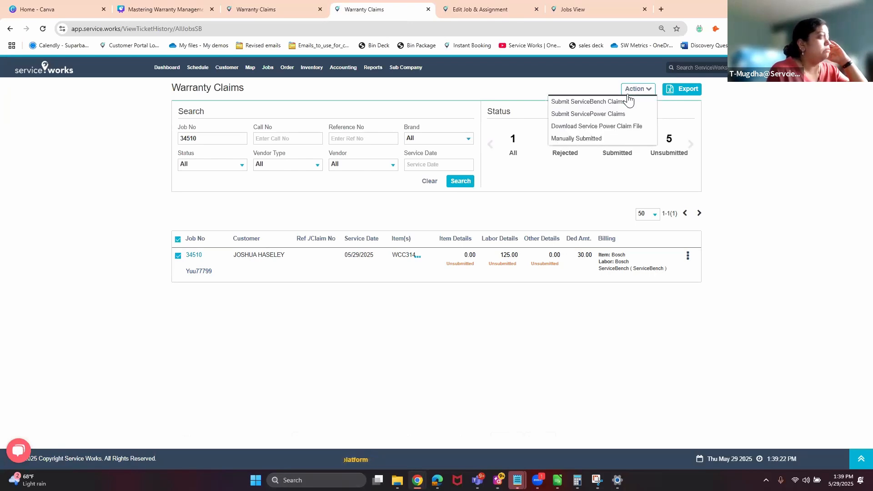
click(603, 140)
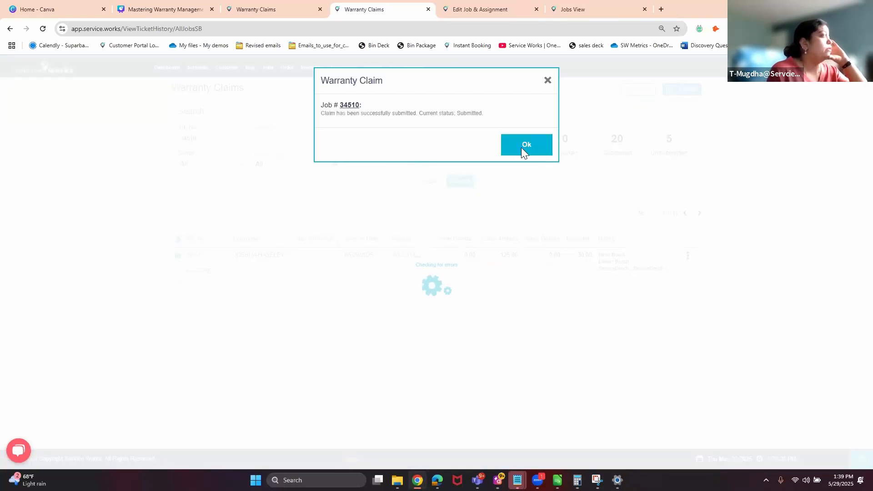
click(522, 148)
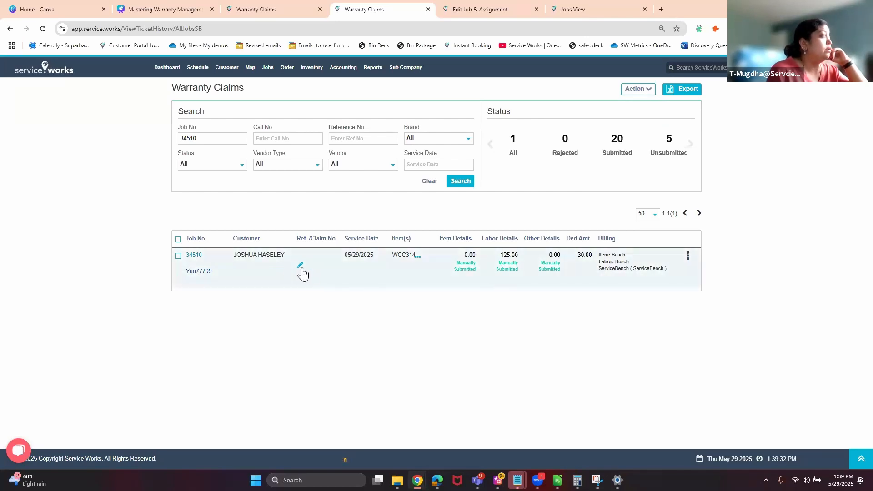
Enter 24568 as the Claim No in job 34510's Ref./Claim No cell.
click(301, 266)
click(318, 271)
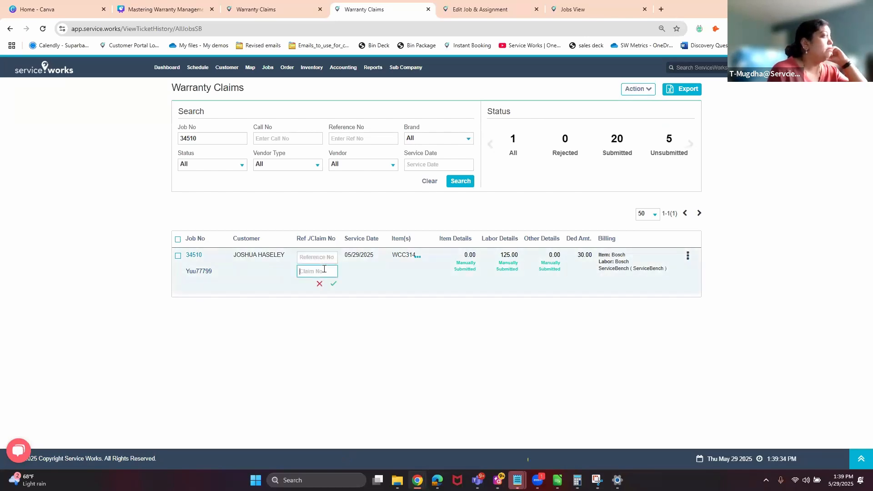
text(24568)
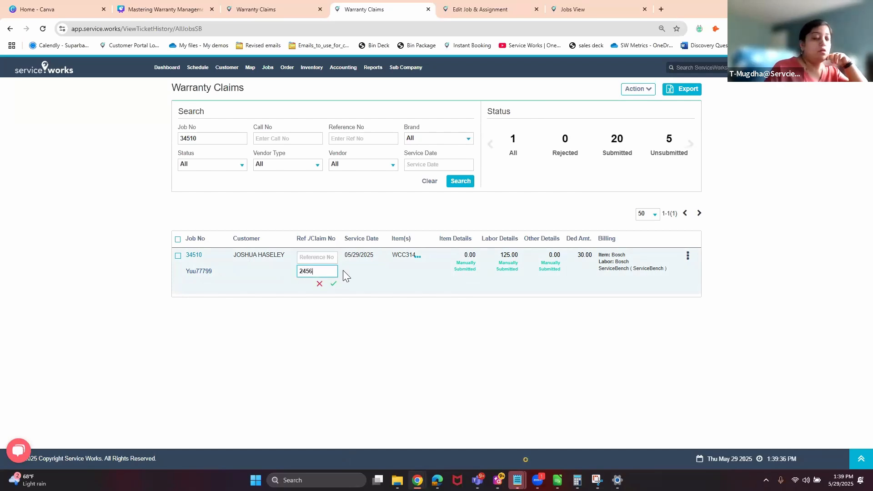
click(333, 284)
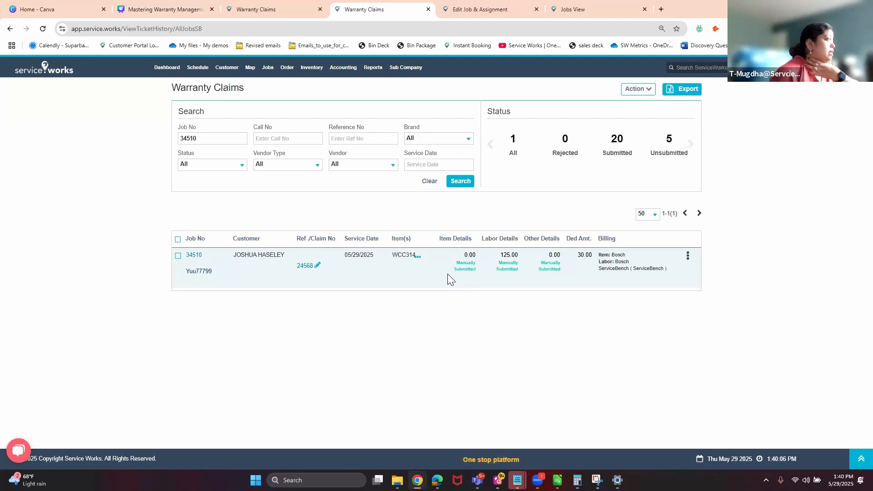
Run the Overdue Warranty Receivable report for claims overdue More than 90 Days.
click(373, 68)
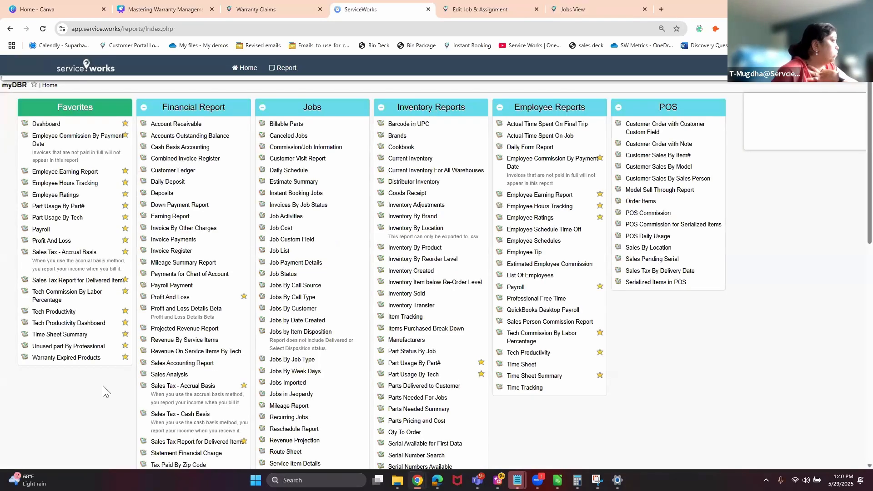
scroll(101, 396, down, 6)
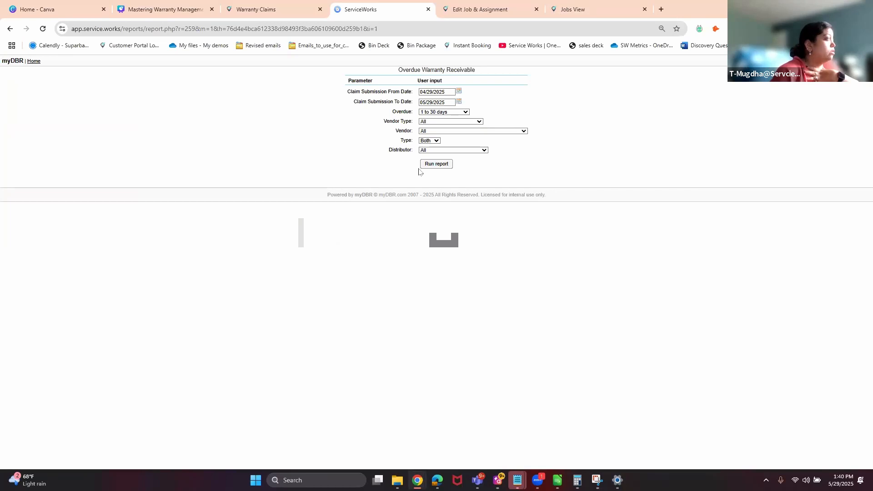
click(442, 166)
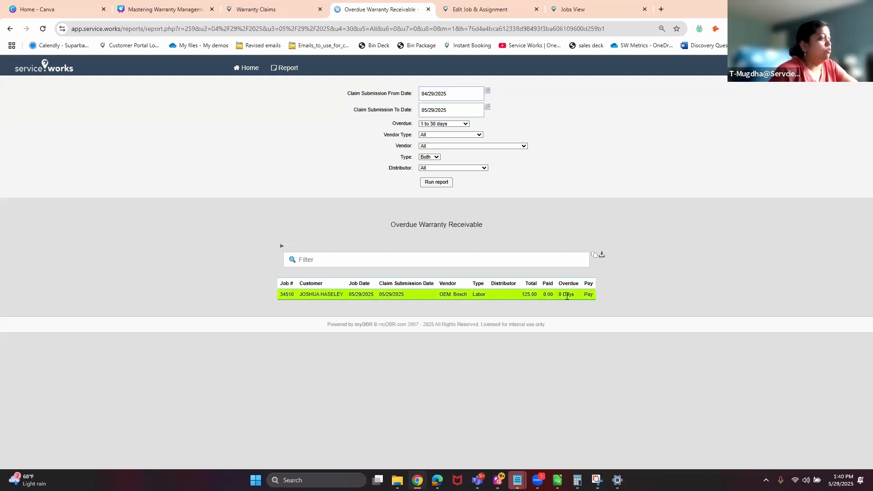
click(456, 124)
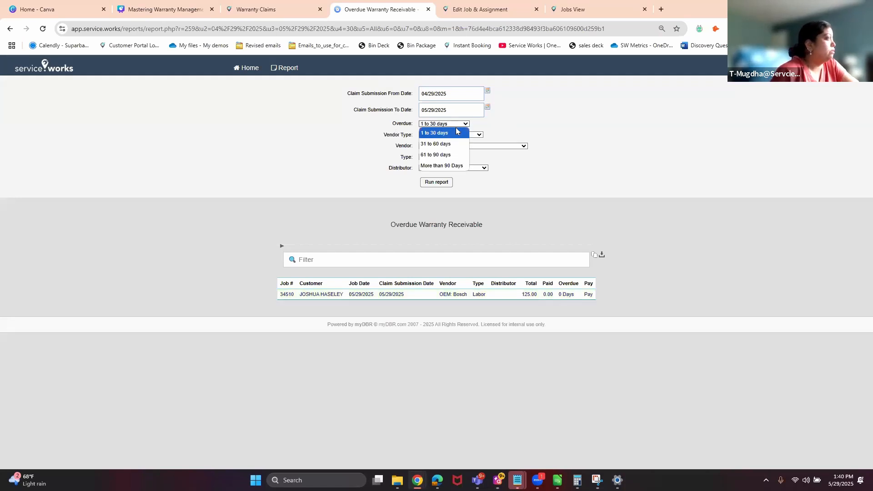
click(454, 166)
click(449, 184)
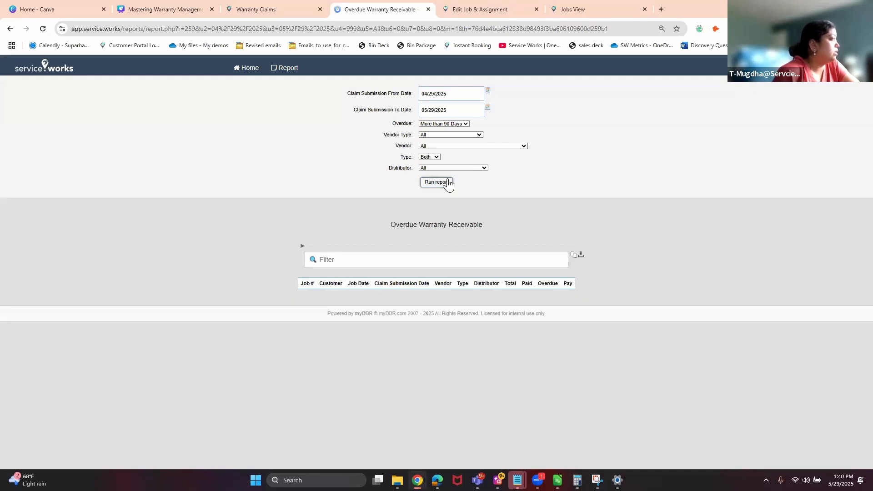
Rerun the report for 1 to 30 days overdue to list the 125.00 Bosch claim.
click(451, 124)
click(439, 131)
click(437, 182)
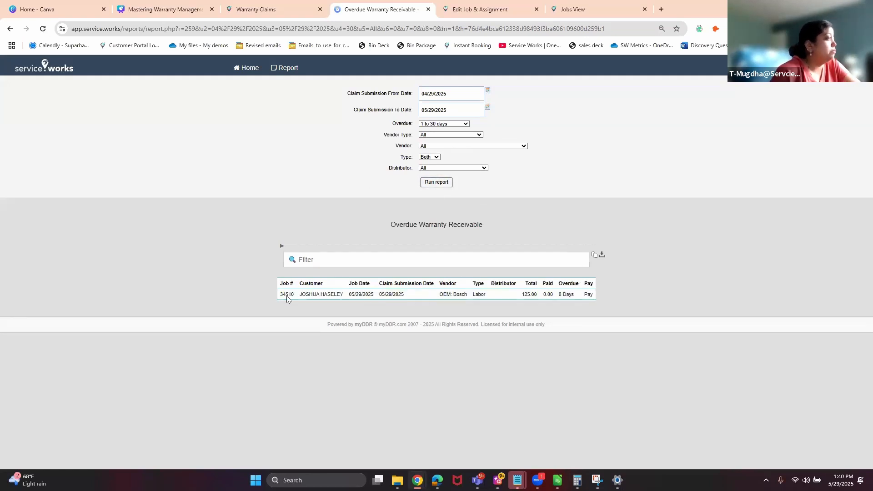
click(331, 294)
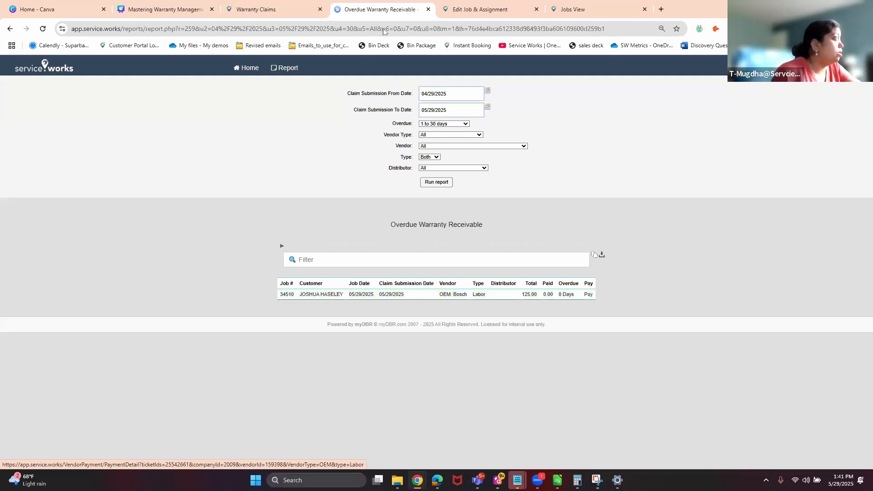
Open the labor claim's payment entry and Warranty Claims Receivable in a new tab.
click(587, 295)
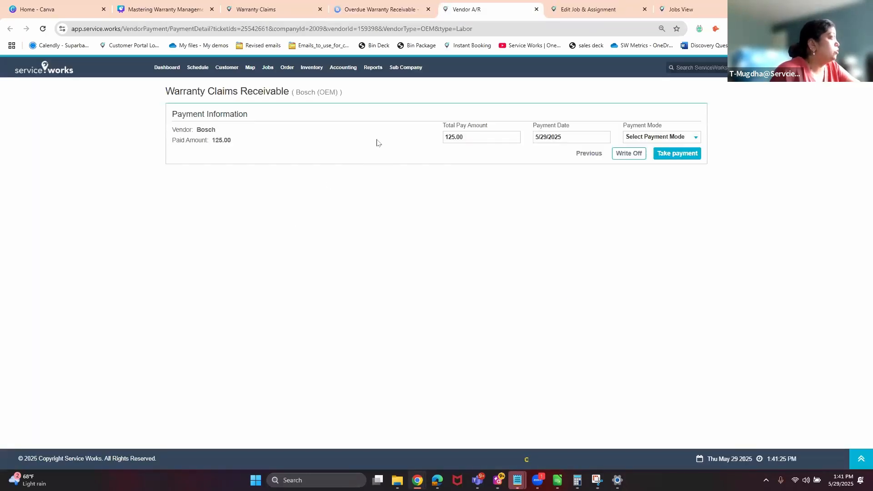
click(252, 11)
mouse_move(338, 71)
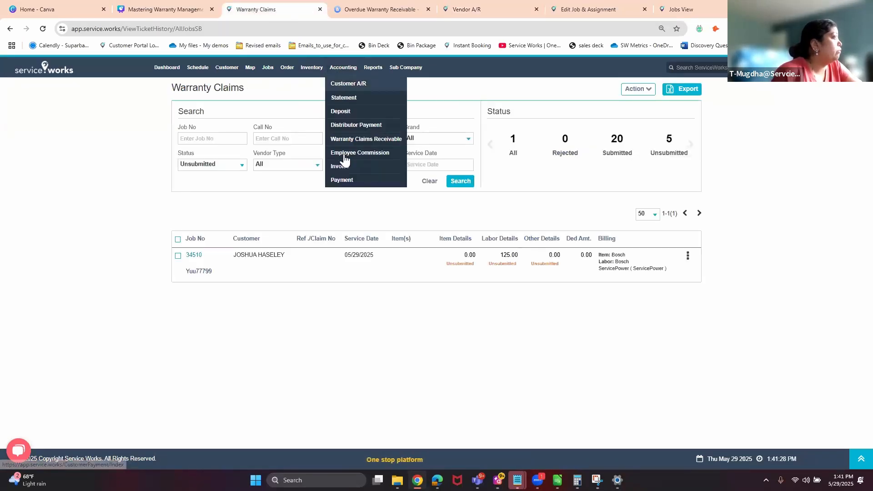
right_click(358, 139)
click(373, 148)
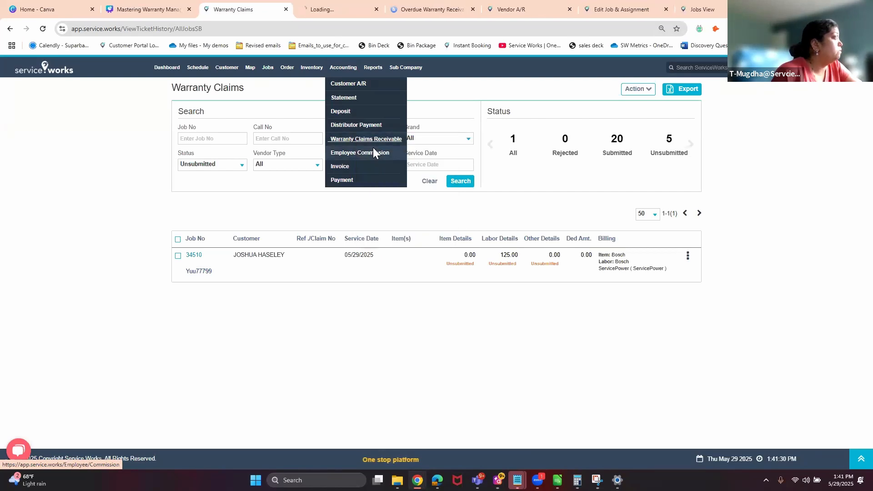
Choose Payment from the Bosch vendor's Action menu to list its claim payments.
click(522, 10)
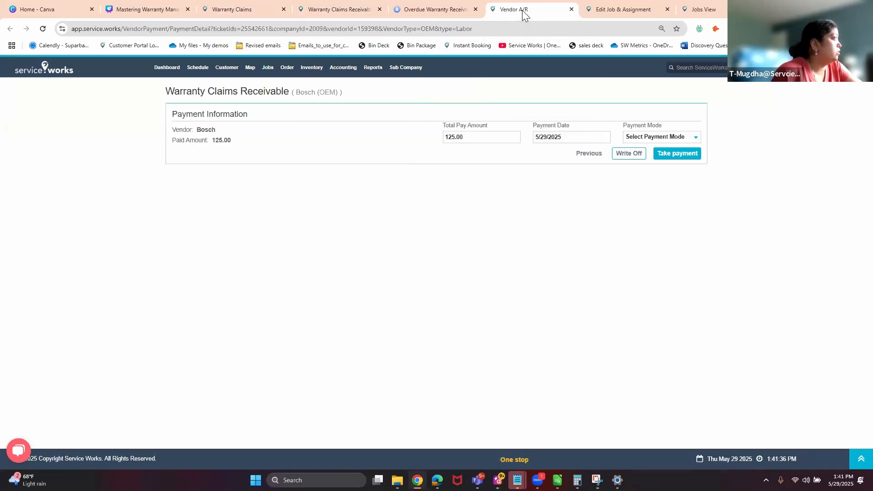
click(335, 10)
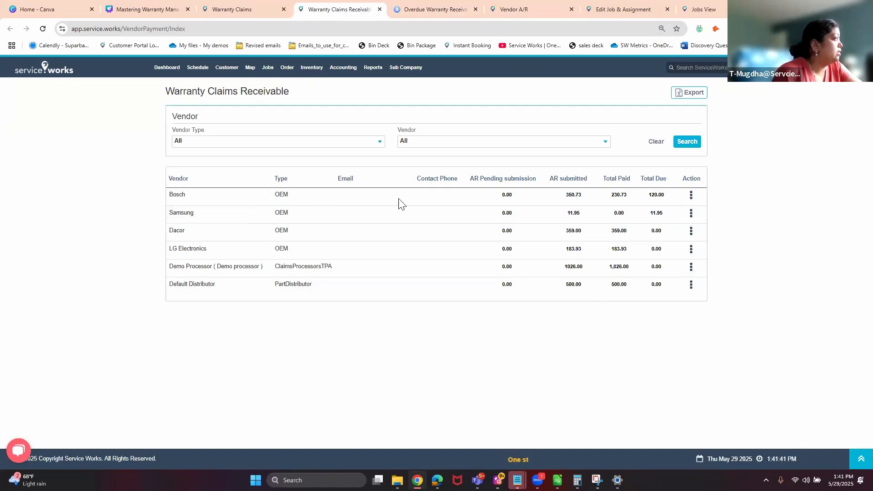
click(691, 195)
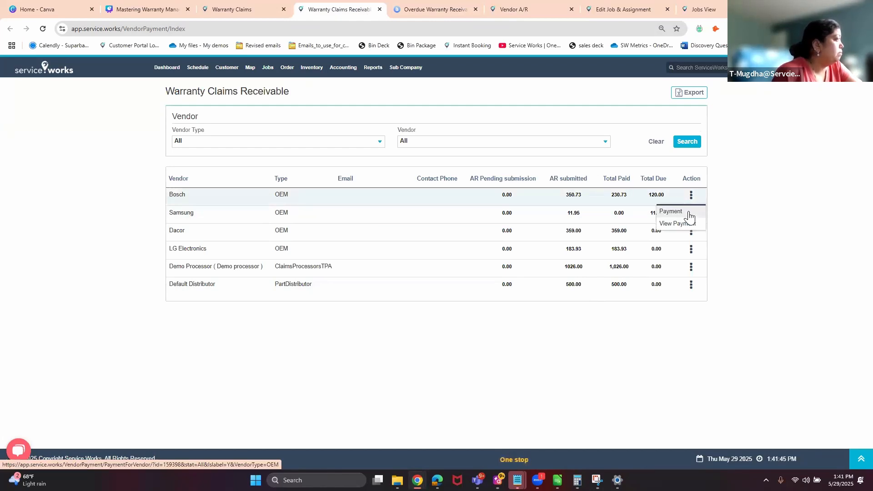
click(688, 212)
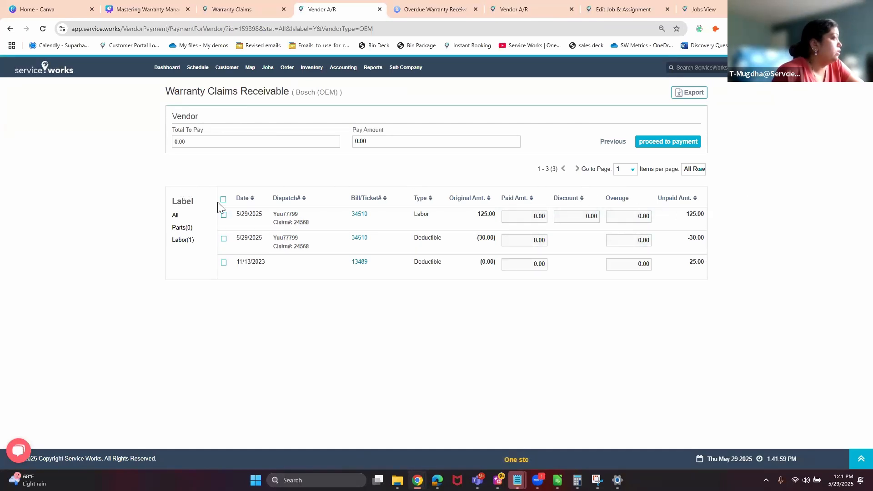
Take the 125.00 Bosch labor payment with Payment Mode Cash and confirm it.
click(508, 11)
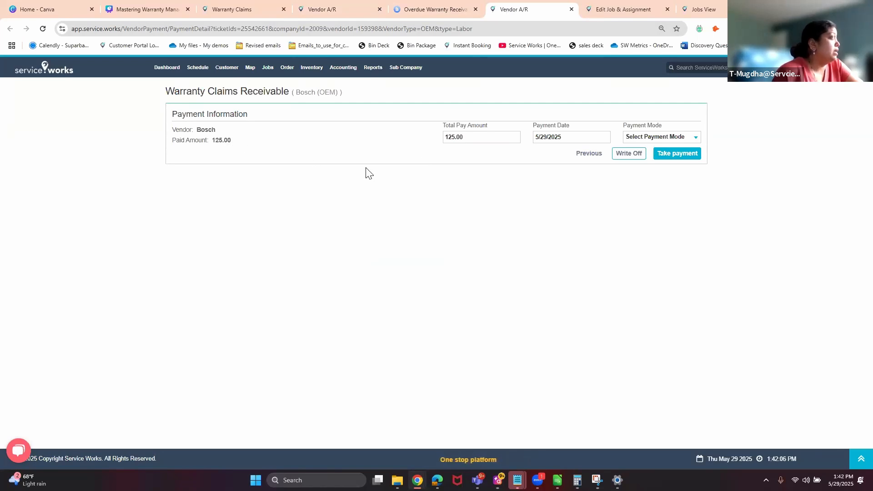
click(651, 137)
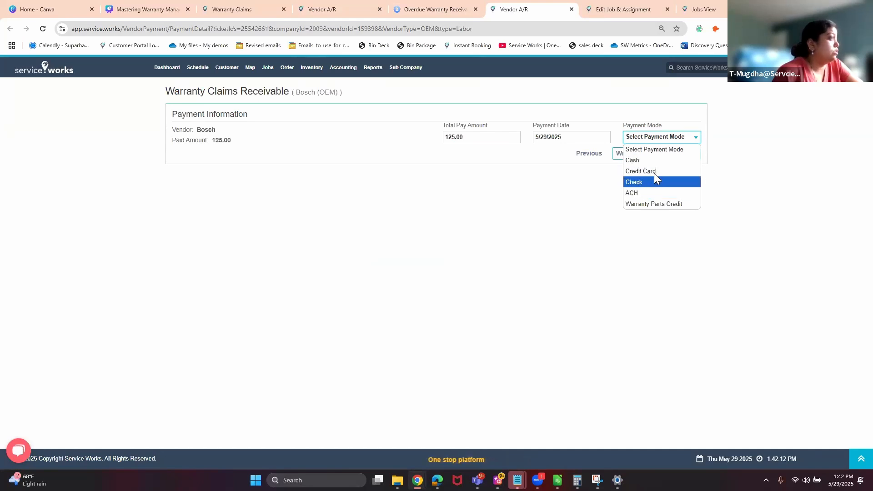
click(655, 160)
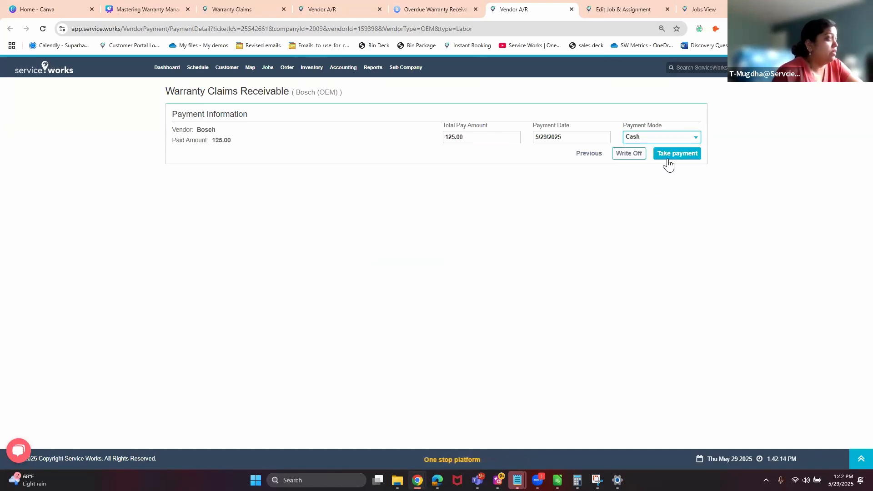
click(673, 159)
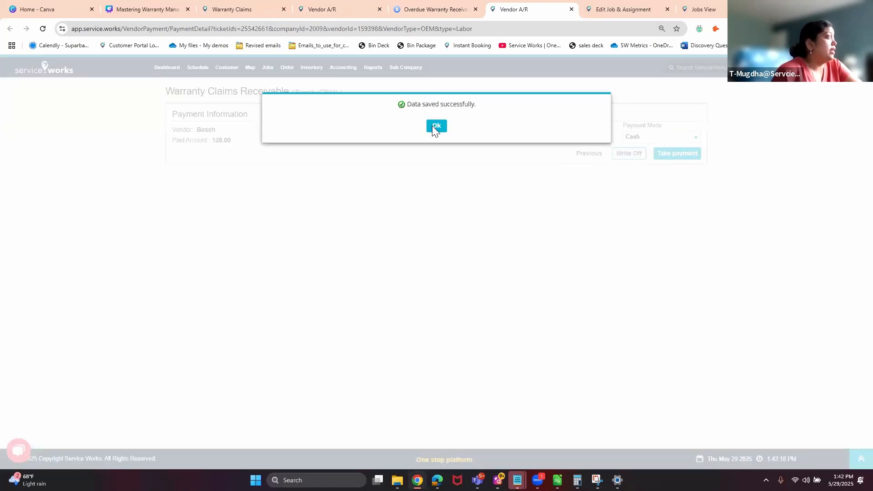
click(434, 126)
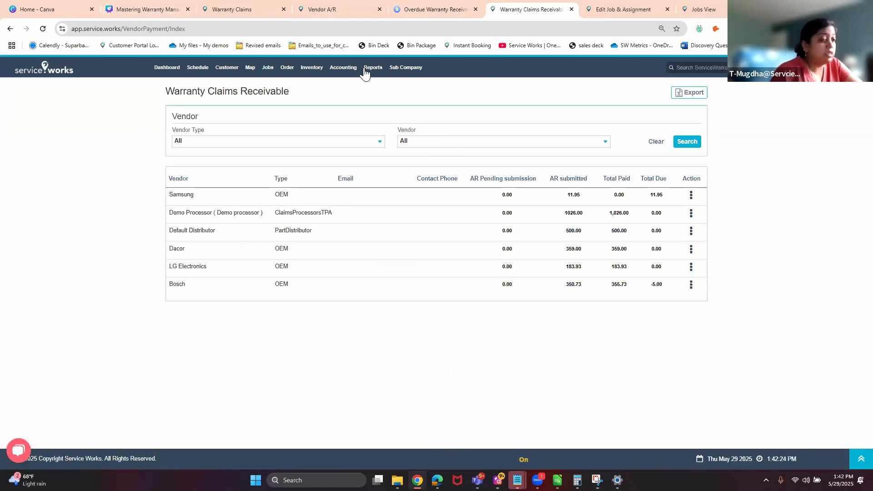
Page through slides 24, 25, 26 and 27 (Claim Submission), then slide 31.
click(153, 10)
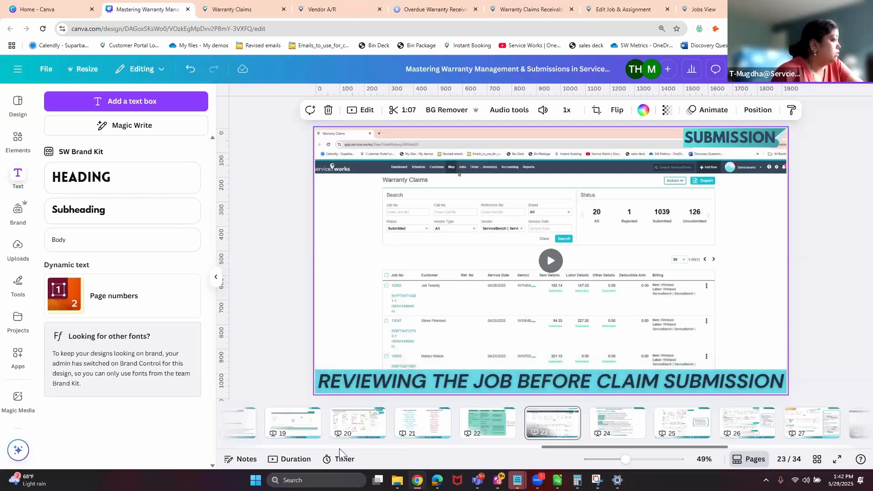
scroll(650, 451, right, 4)
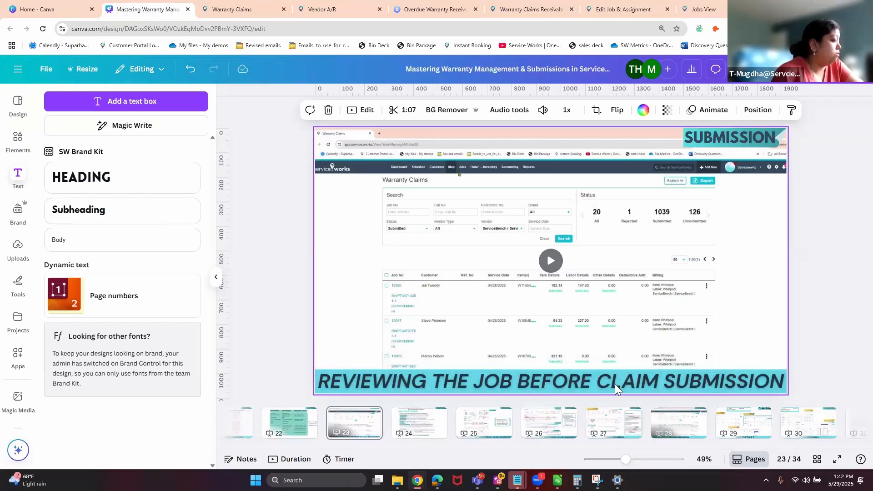
click(425, 430)
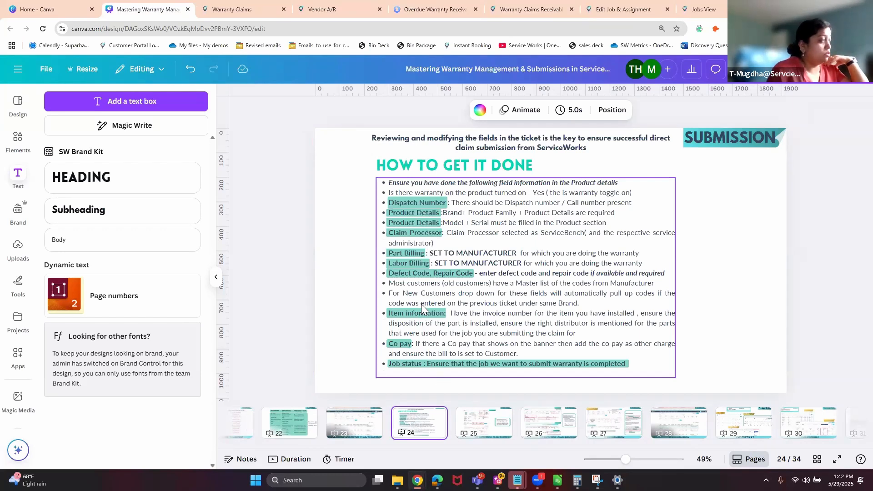
click(496, 424)
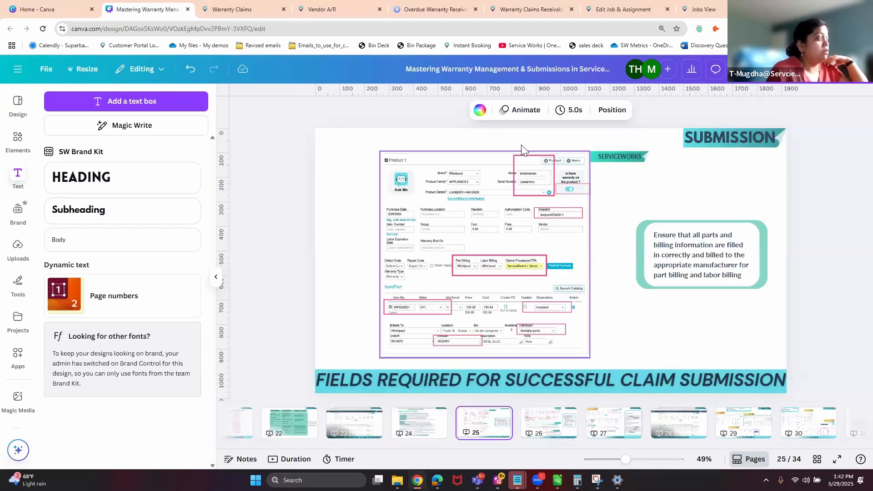
click(534, 434)
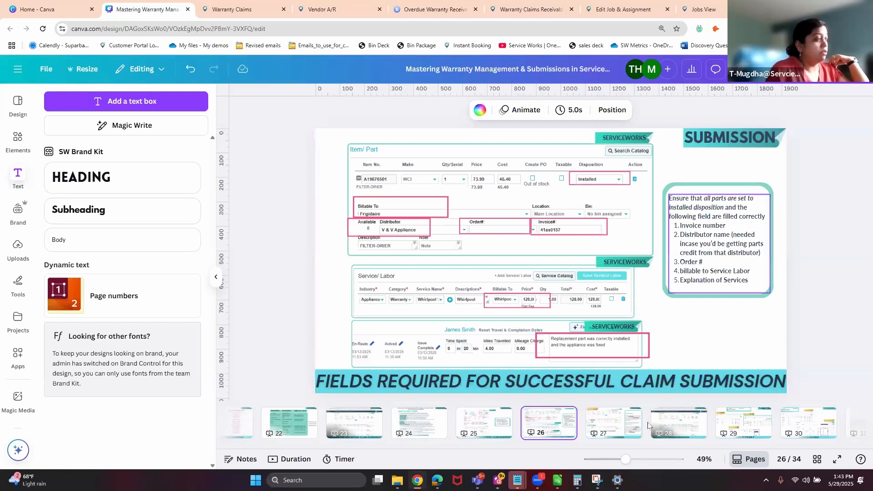
click(609, 428)
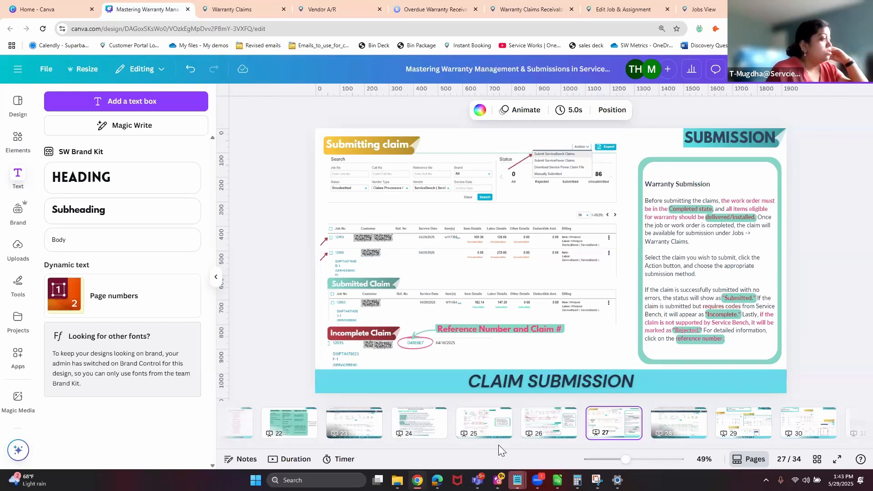
drag(653, 448, 685, 448)
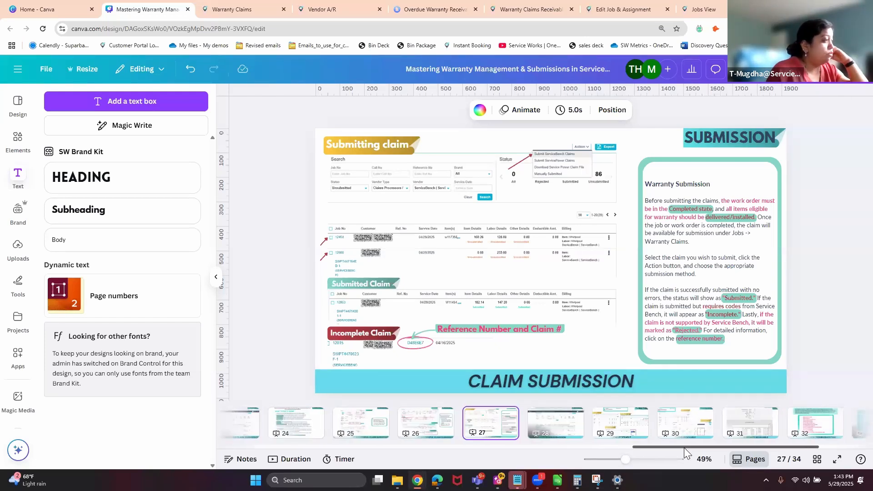
click(746, 428)
Review the Share > Present options without presenting, then show slide 32, Claim Submission Troubleshooting.
click(750, 69)
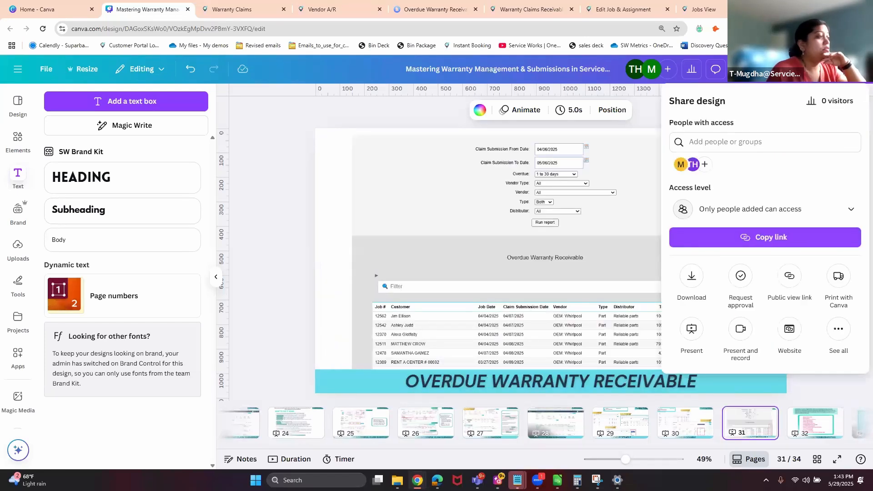
click(695, 341)
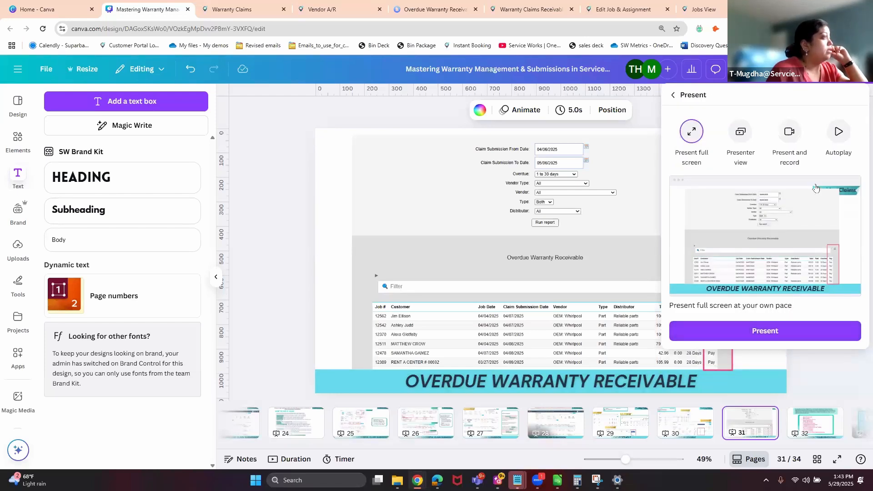
click(416, 177)
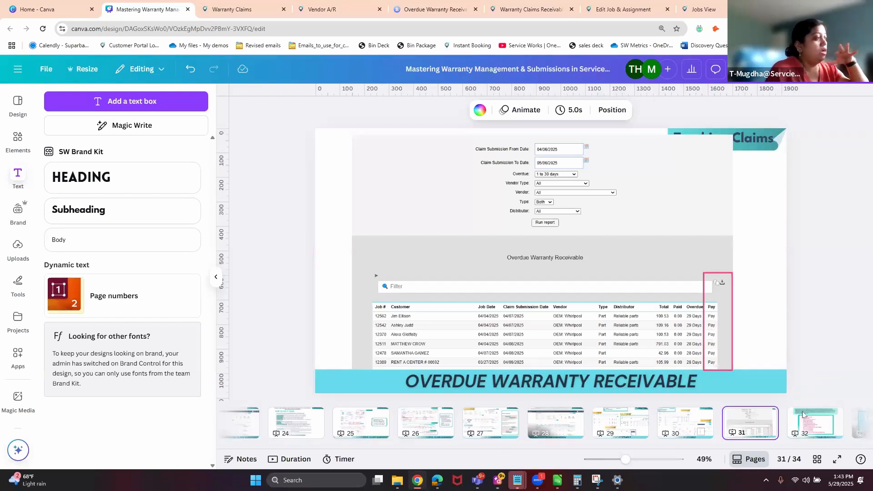
click(830, 421)
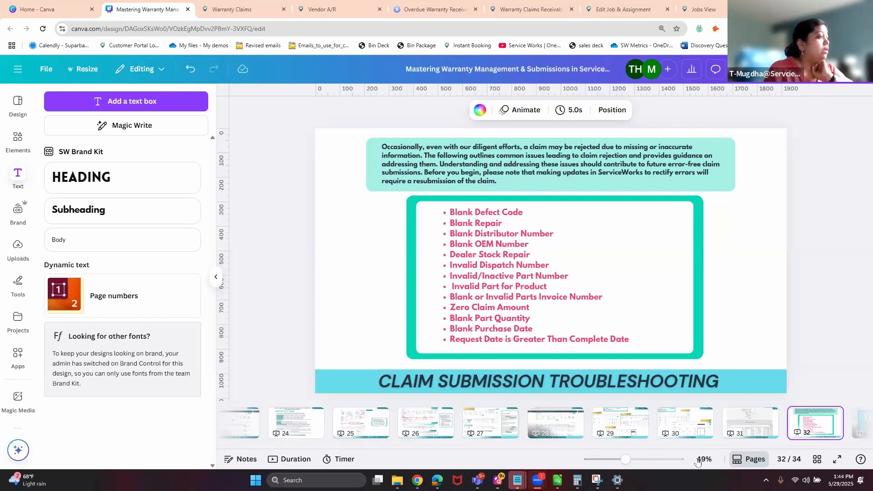
Start a full-screen presentation at slide 32 and advance two slides to the Capterra slide.
click(845, 69)
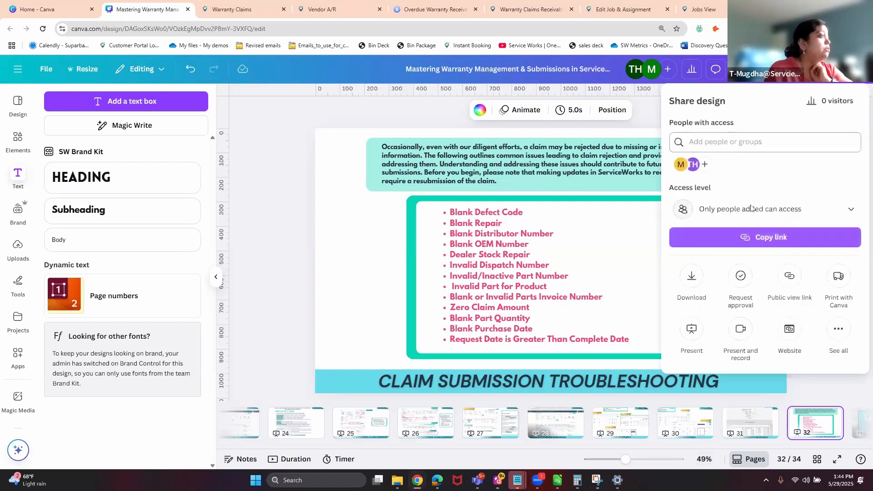
click(691, 329)
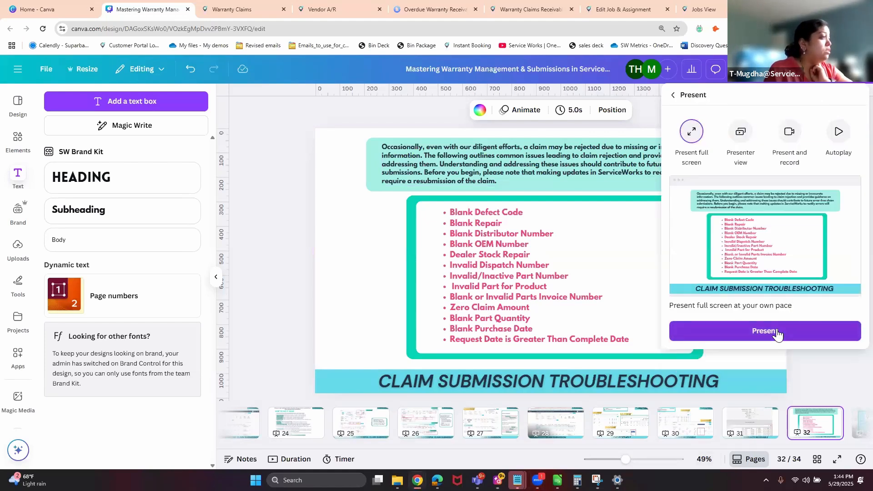
click(785, 324)
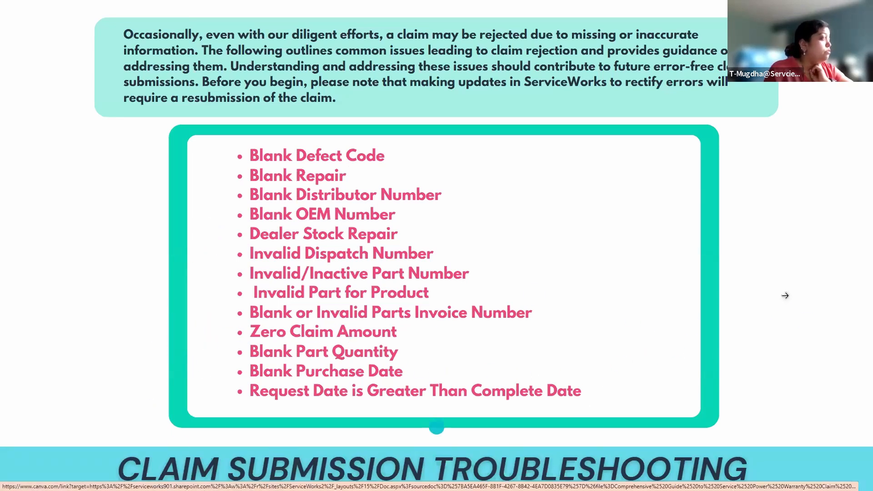
click(844, 294)
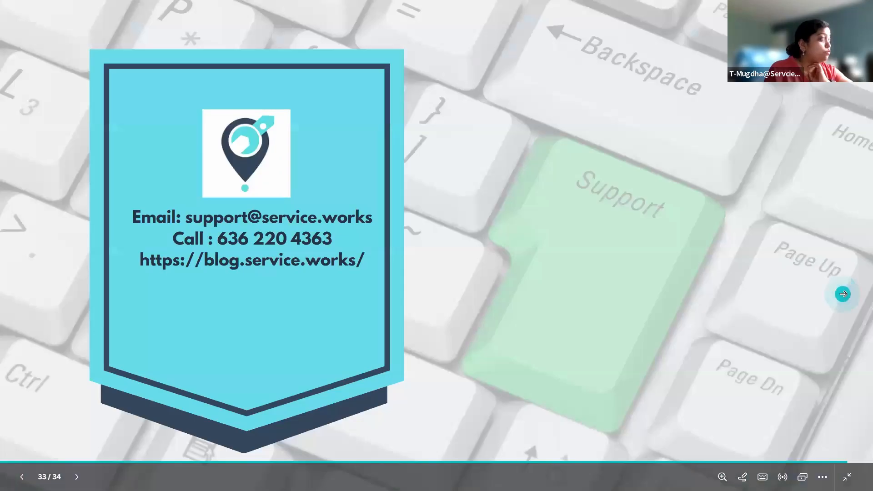
click(839, 295)
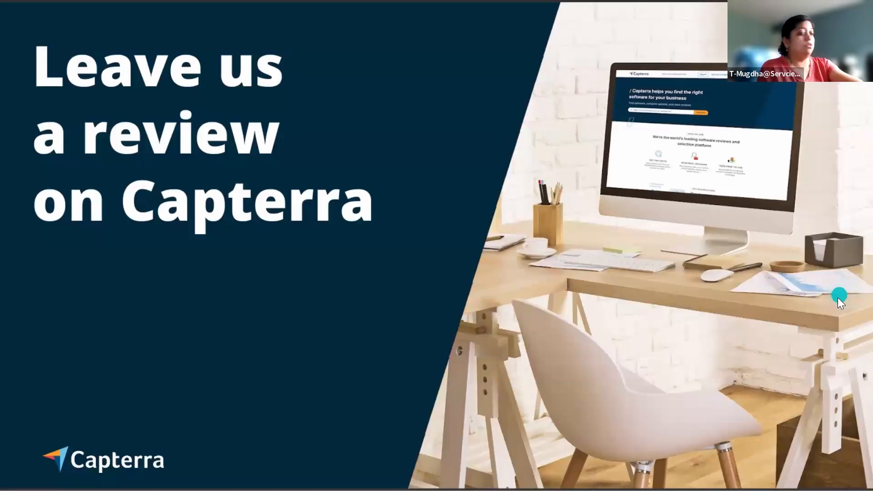
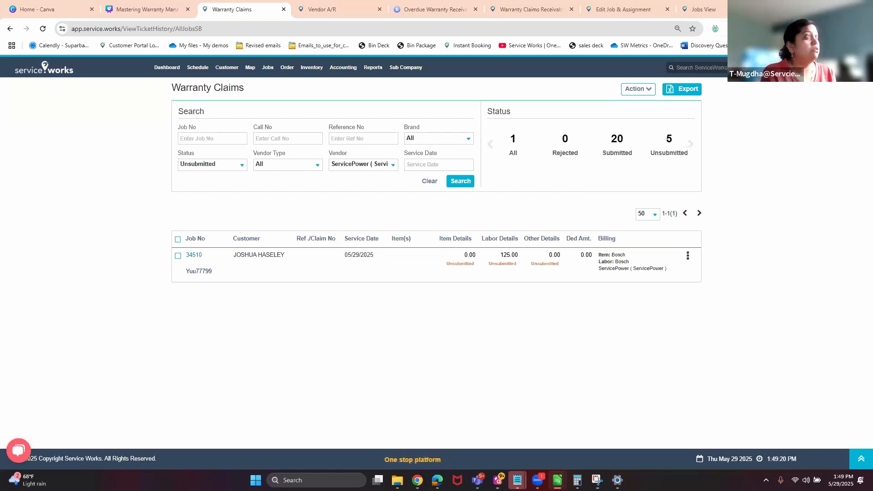
Open the ServiceWorks blog in a new Chrome tab and search it for 'warrant submission'.
click(780, 9)
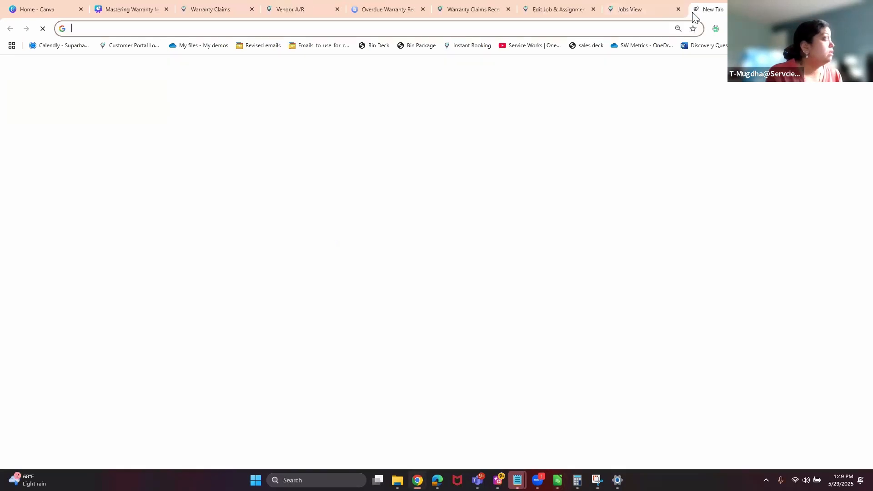
click(649, 29)
text(blog)
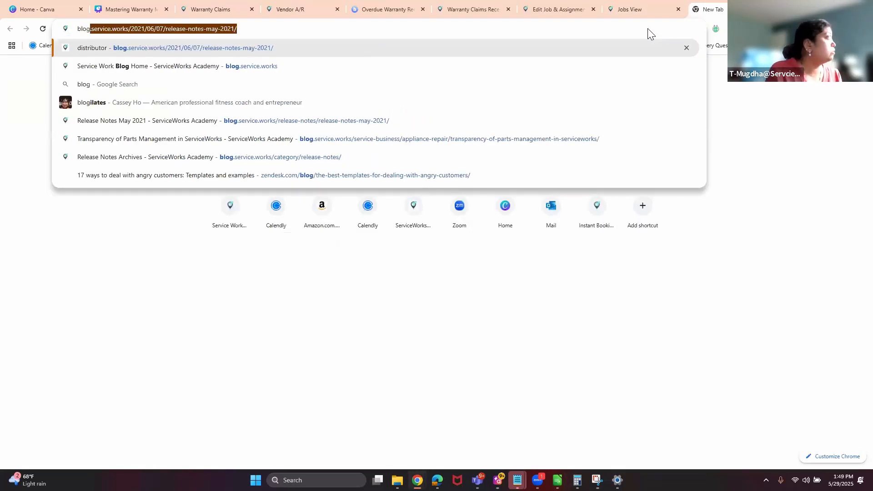
key(Return)
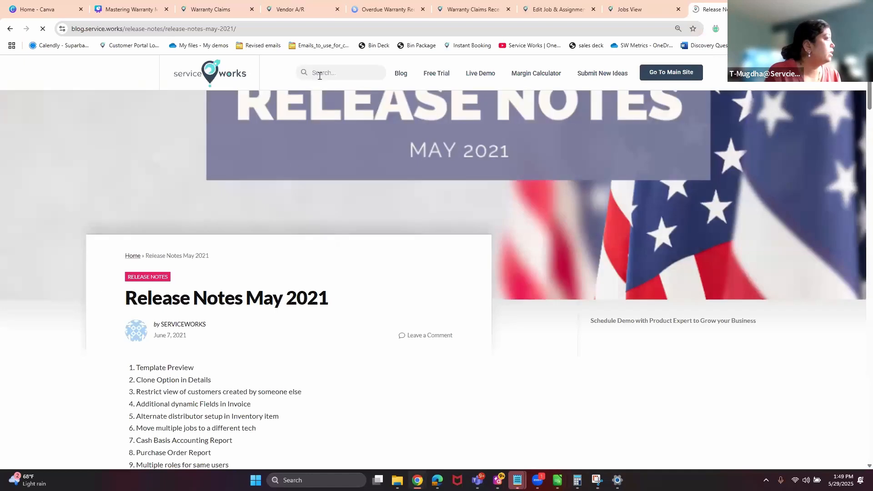
click(326, 72)
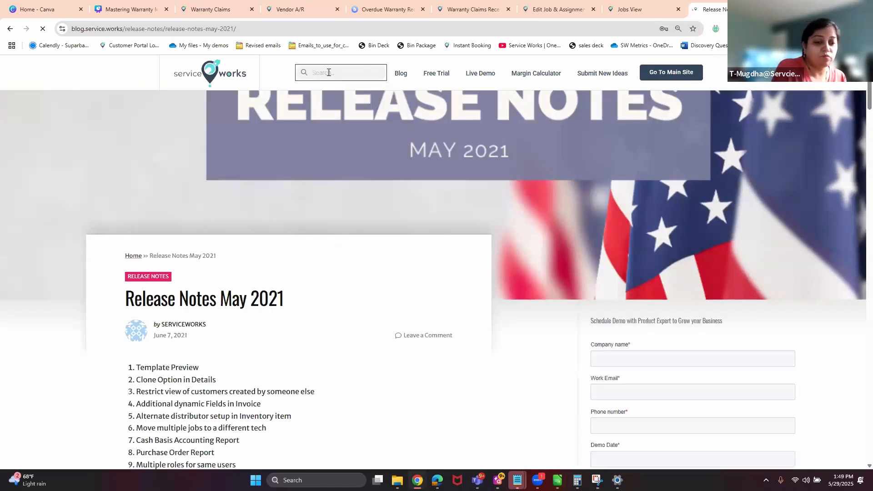
text(warrant)
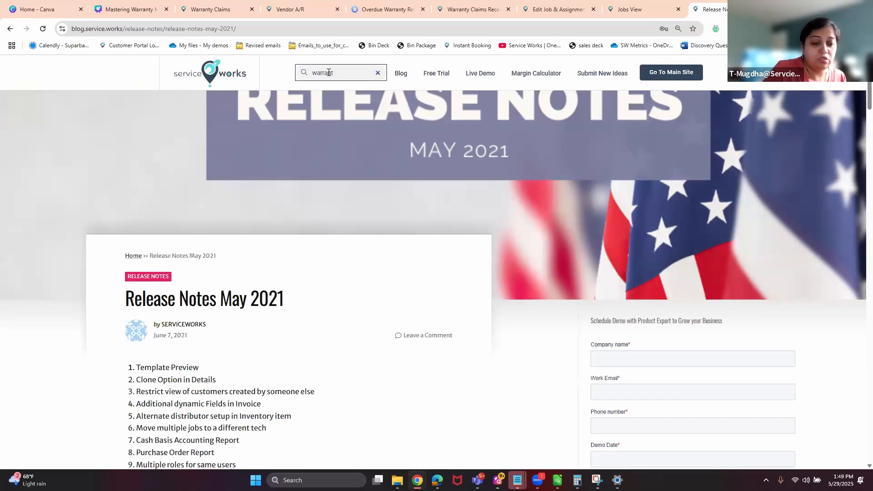
text( su)
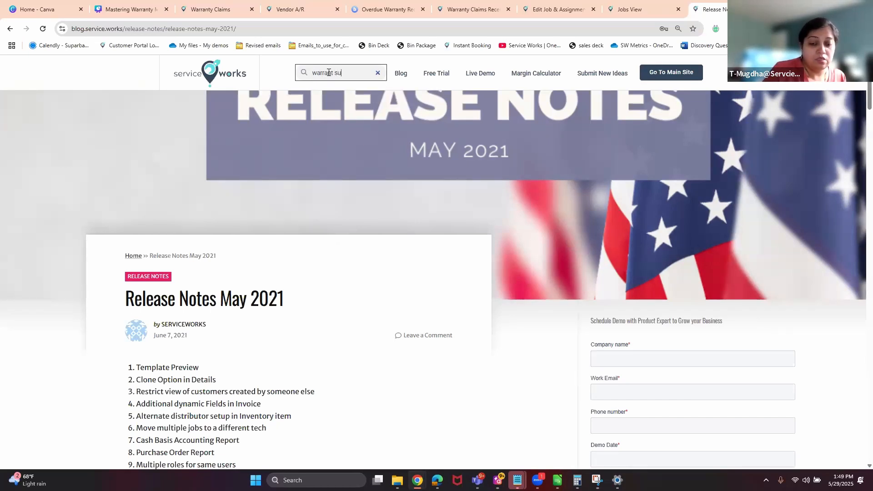
text(bmission)
key(Return)
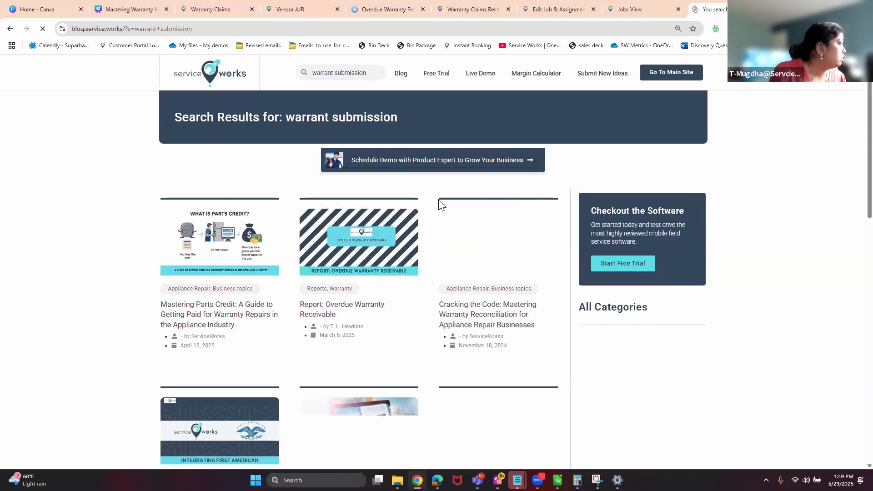
Open the 'Mastering Parts Credit' article and scroll to its Summary Table and warranty eligibility conditions.
click(220, 241)
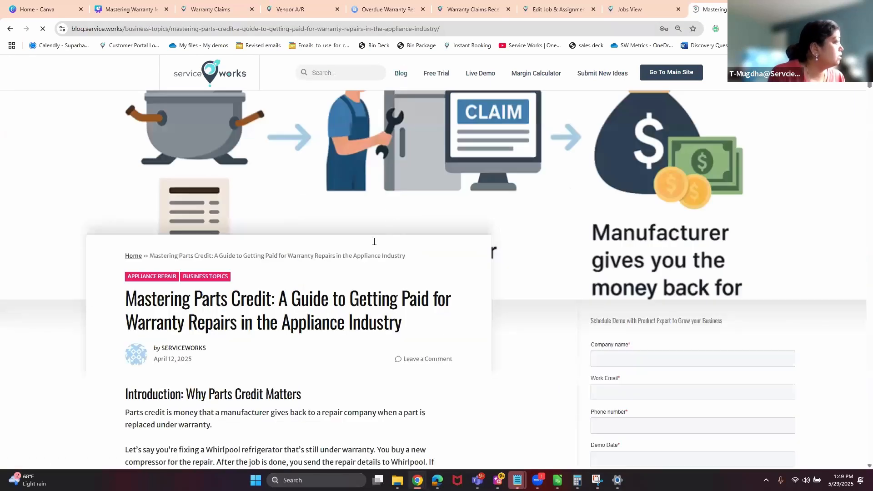
scroll(375, 246, down, 3)
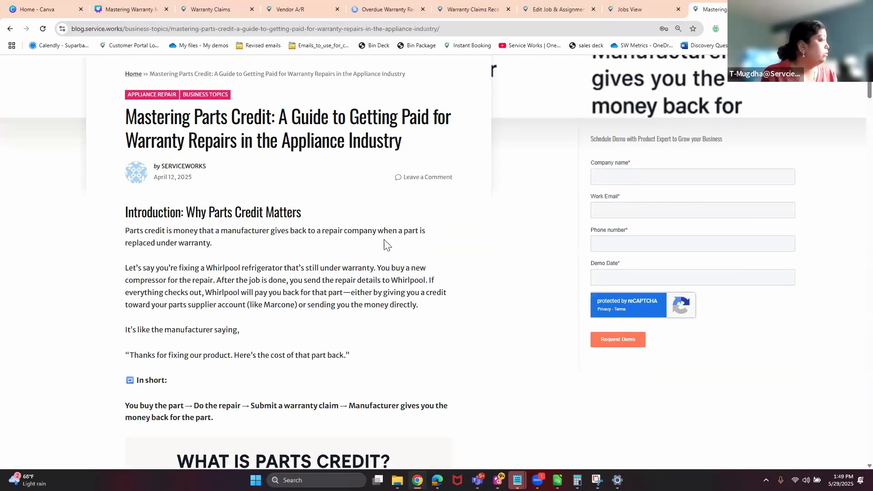
scroll(383, 248, down, 8)
scroll(383, 246, down, 20)
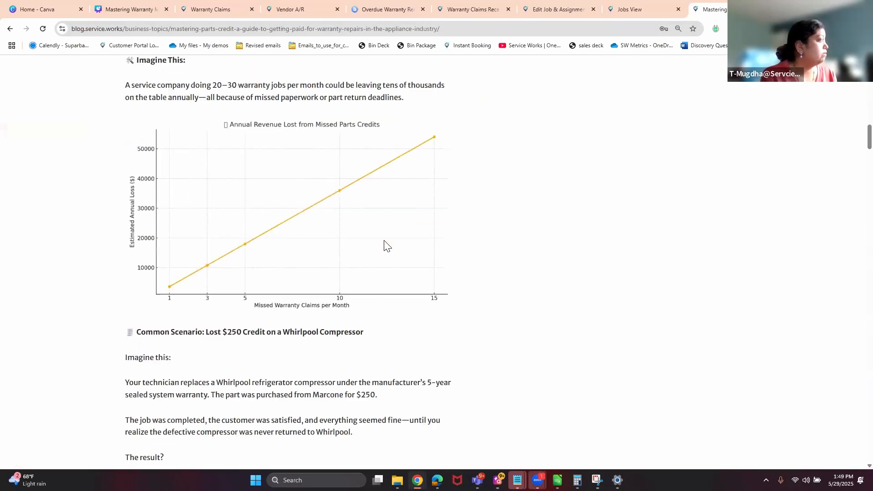
scroll(383, 240, down, 10)
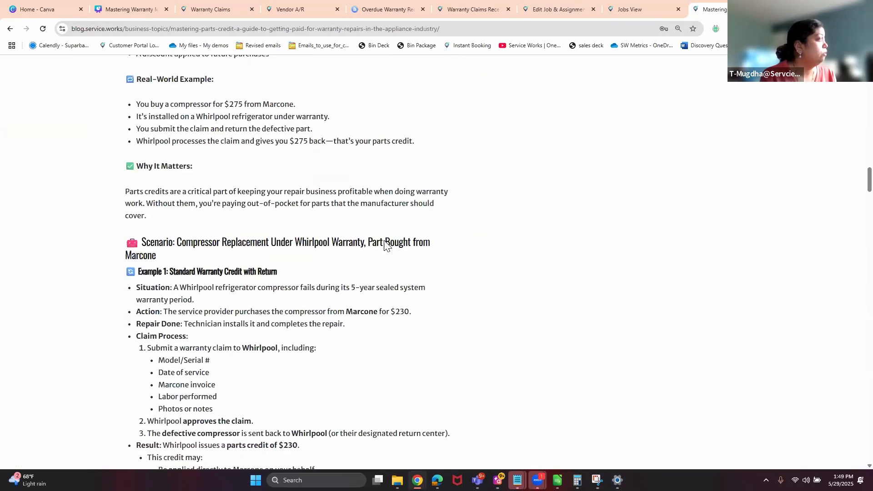
scroll(384, 244, down, 7)
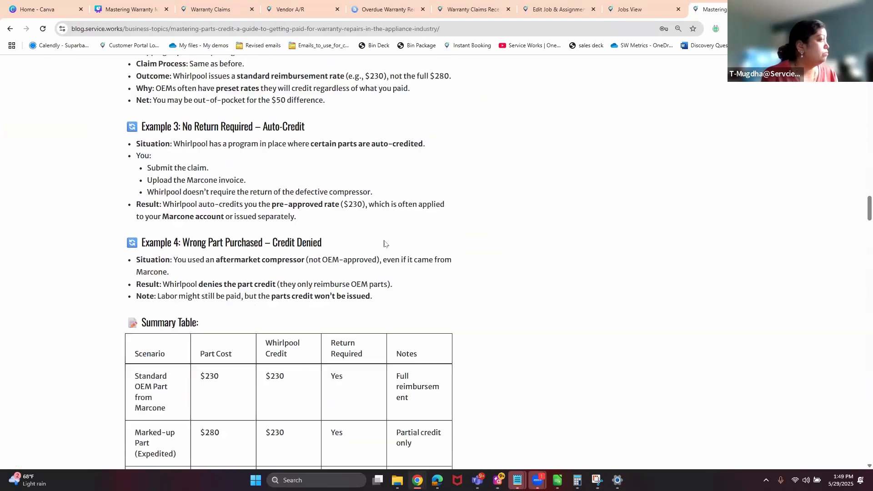
scroll(384, 241, down, 4)
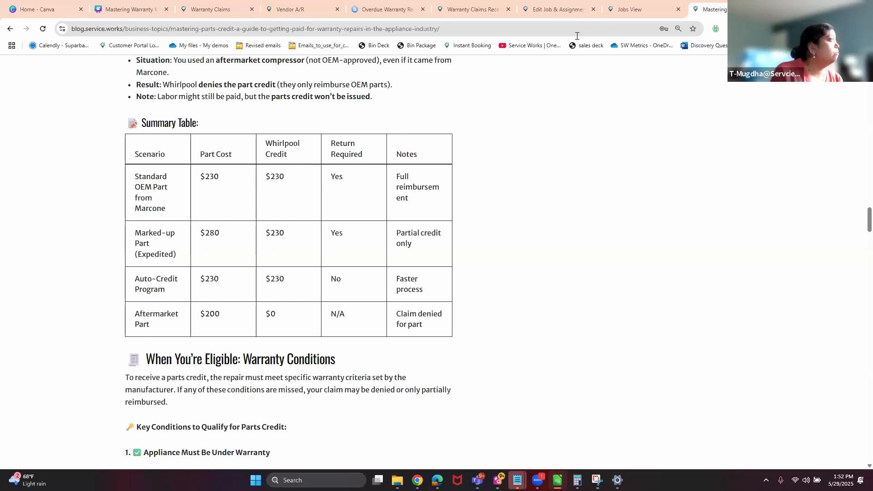
On All Jobs, show the Ticket(s) notifications with ServicePower expanded, both ServiceBench and ServicePower at 0.
click(636, 9)
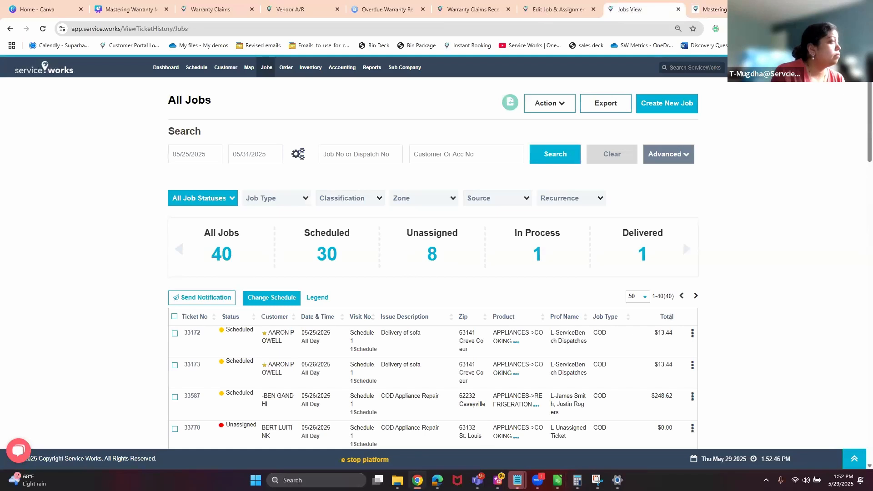
click(783, 67)
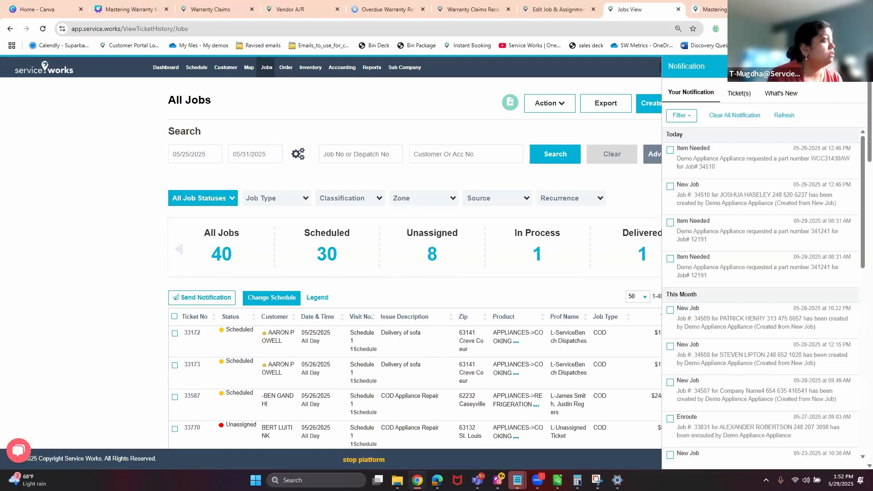
click(738, 93)
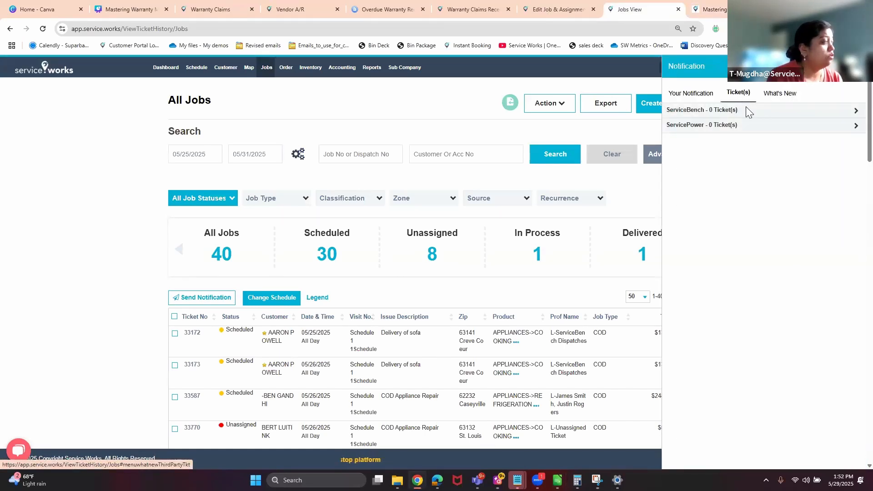
click(829, 130)
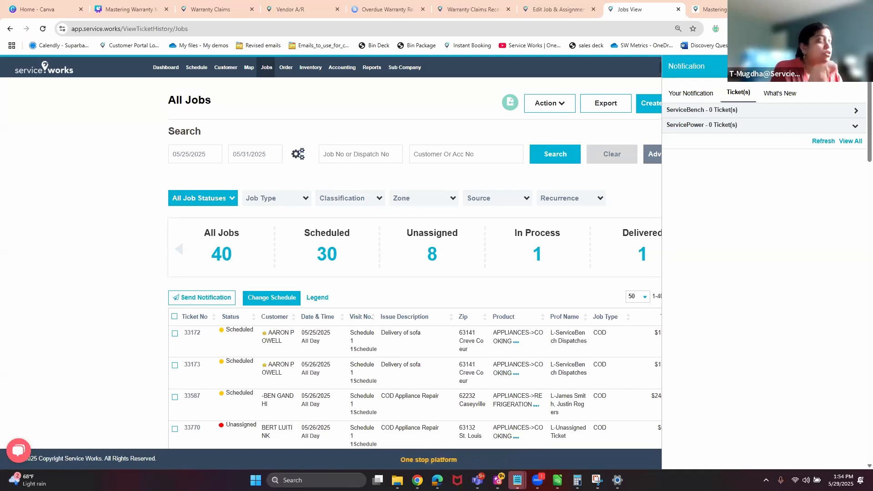
Open Configuration > Inventory Settings > Distributor, showing Marcone as default among four distributors.
click(241, 10)
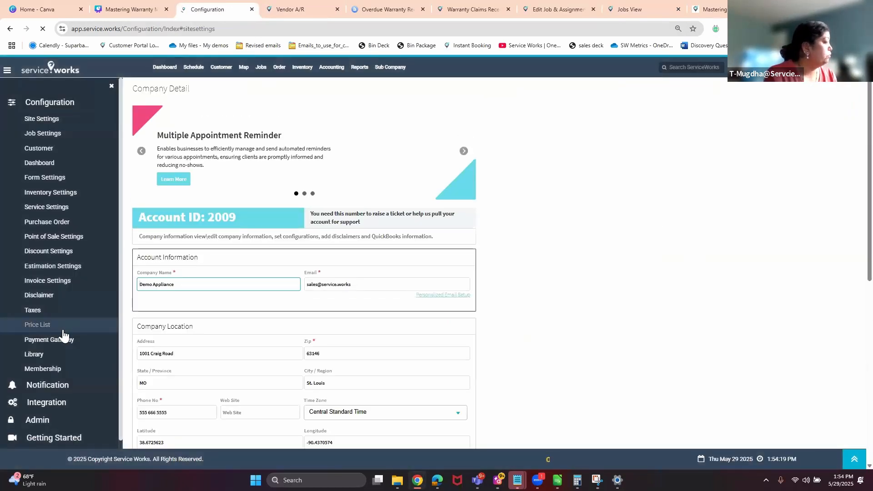
click(53, 195)
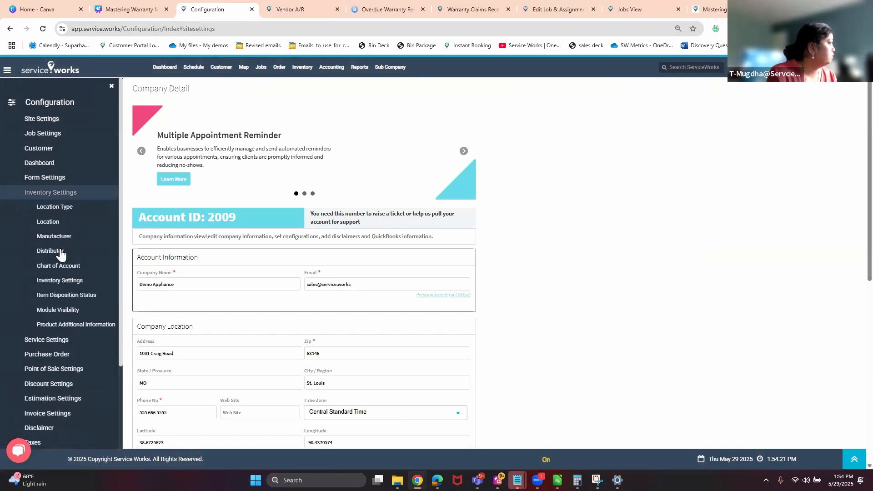
click(58, 253)
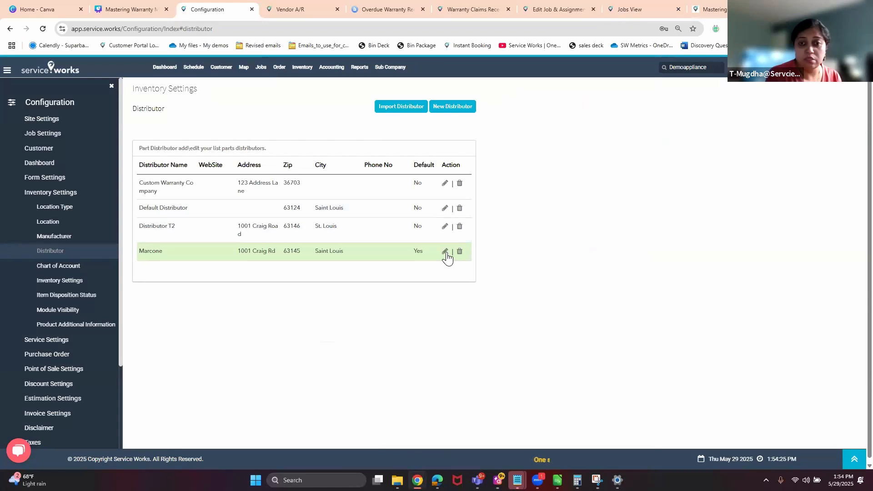
Edit Marcone and view its Manufacturer Distributor Mapping with Whirlpool and Bosch account numbers.
click(446, 253)
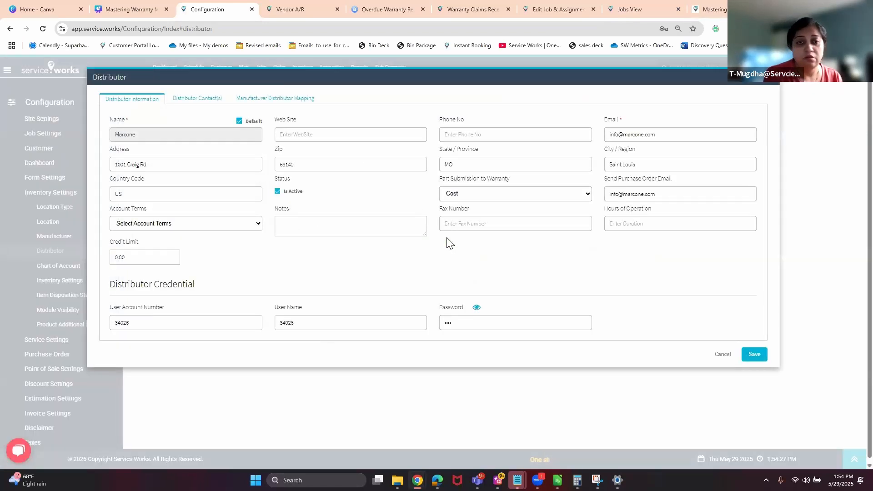
click(291, 97)
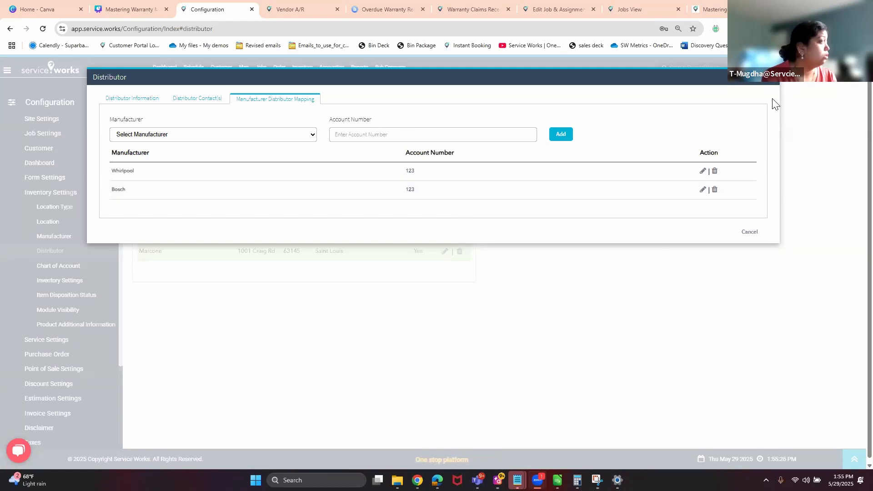
Close and reopen Marcone's details, recheck its Whirlpool and Bosch mapping, then cancel without saving.
click(789, 104)
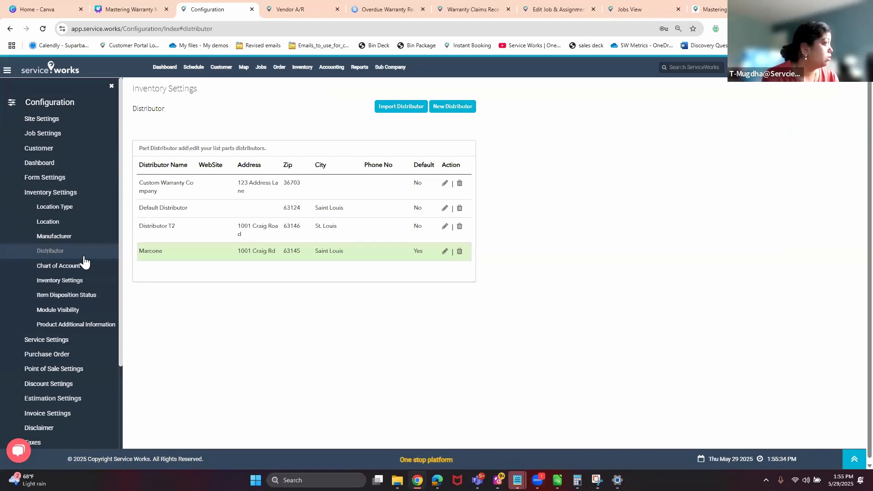
click(445, 251)
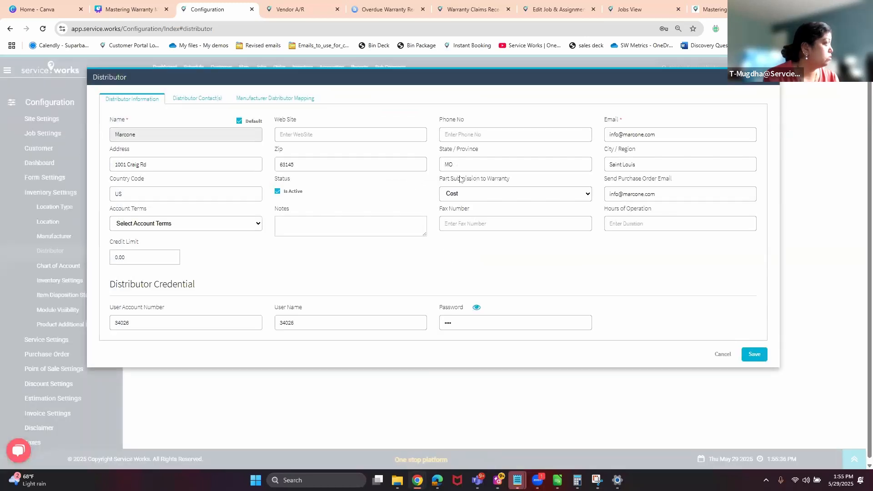
click(271, 99)
click(748, 233)
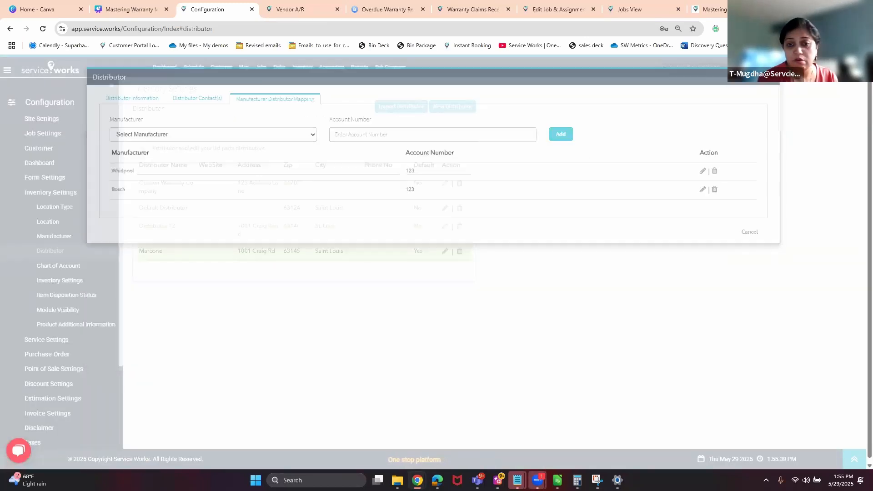